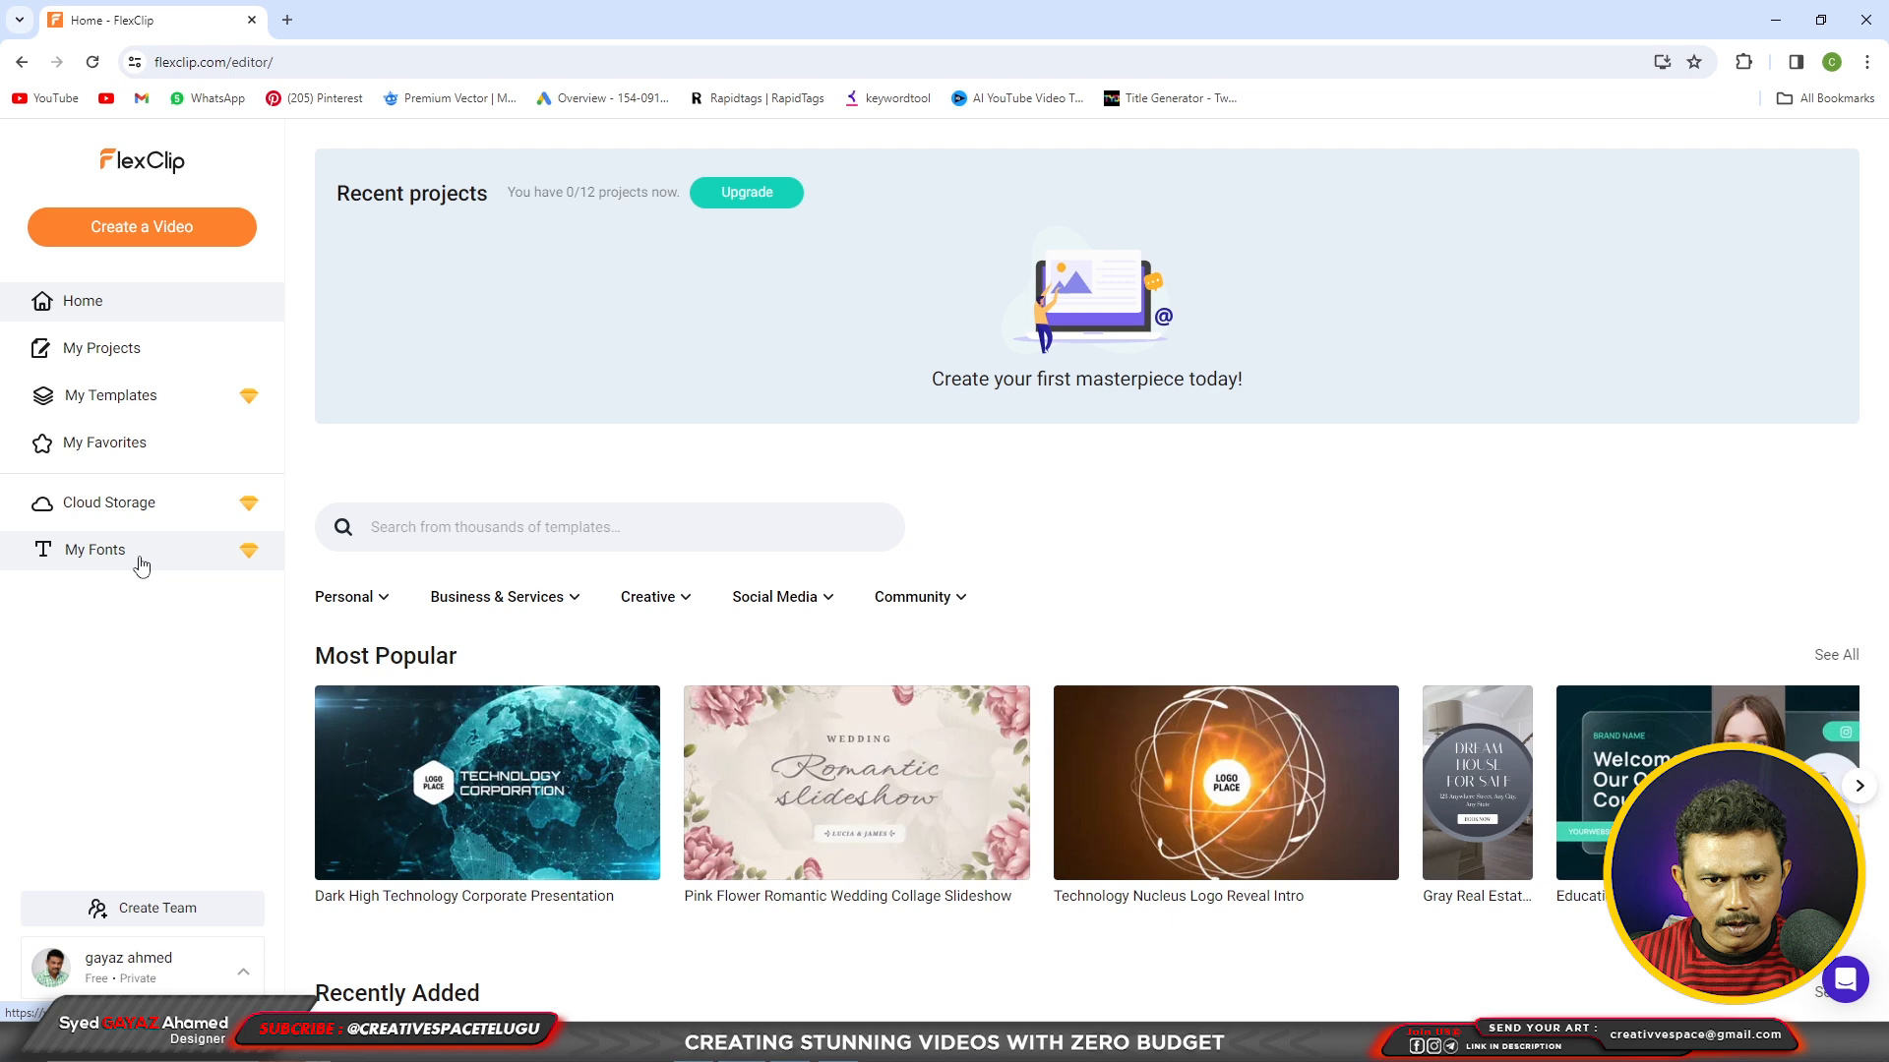
# Look through the template subcategories under Personal, Business & Services, Creative and Social Media
pyautogui.click(361, 602)
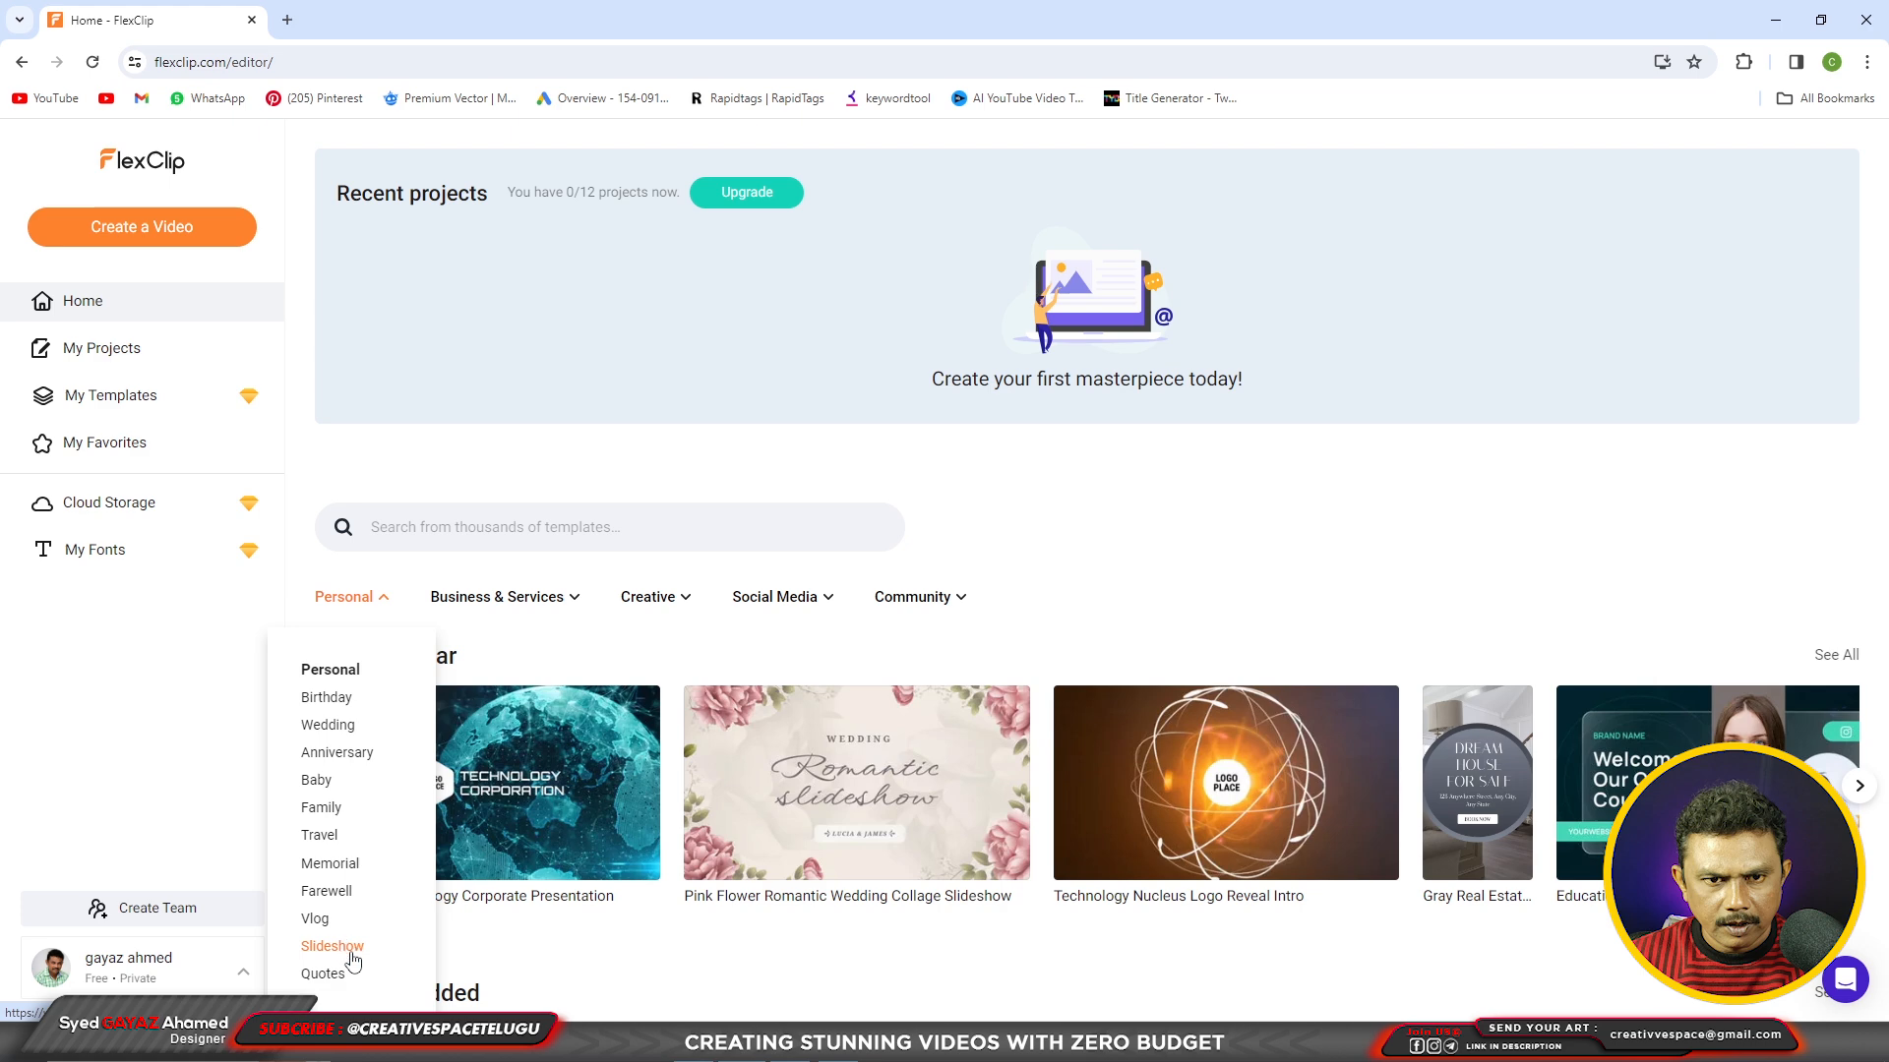
pyautogui.moveTo(569, 602)
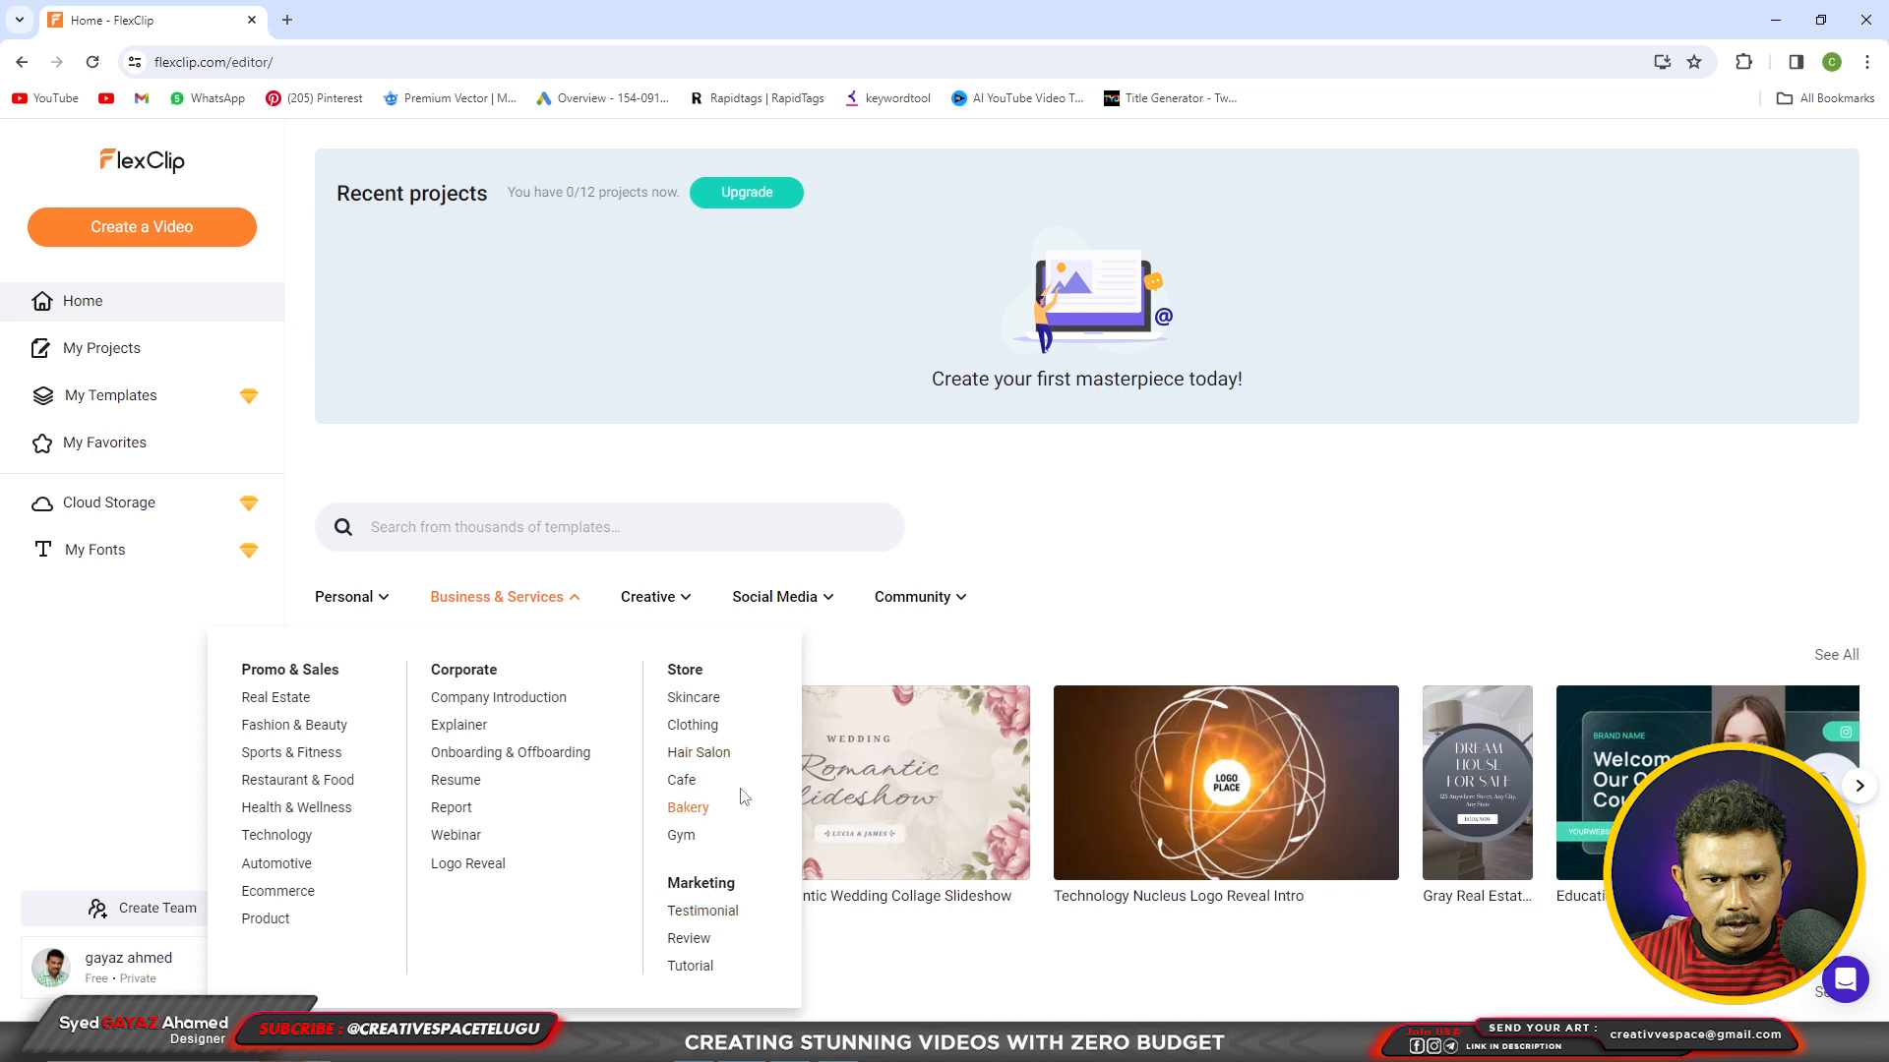
pyautogui.moveTo(686, 602)
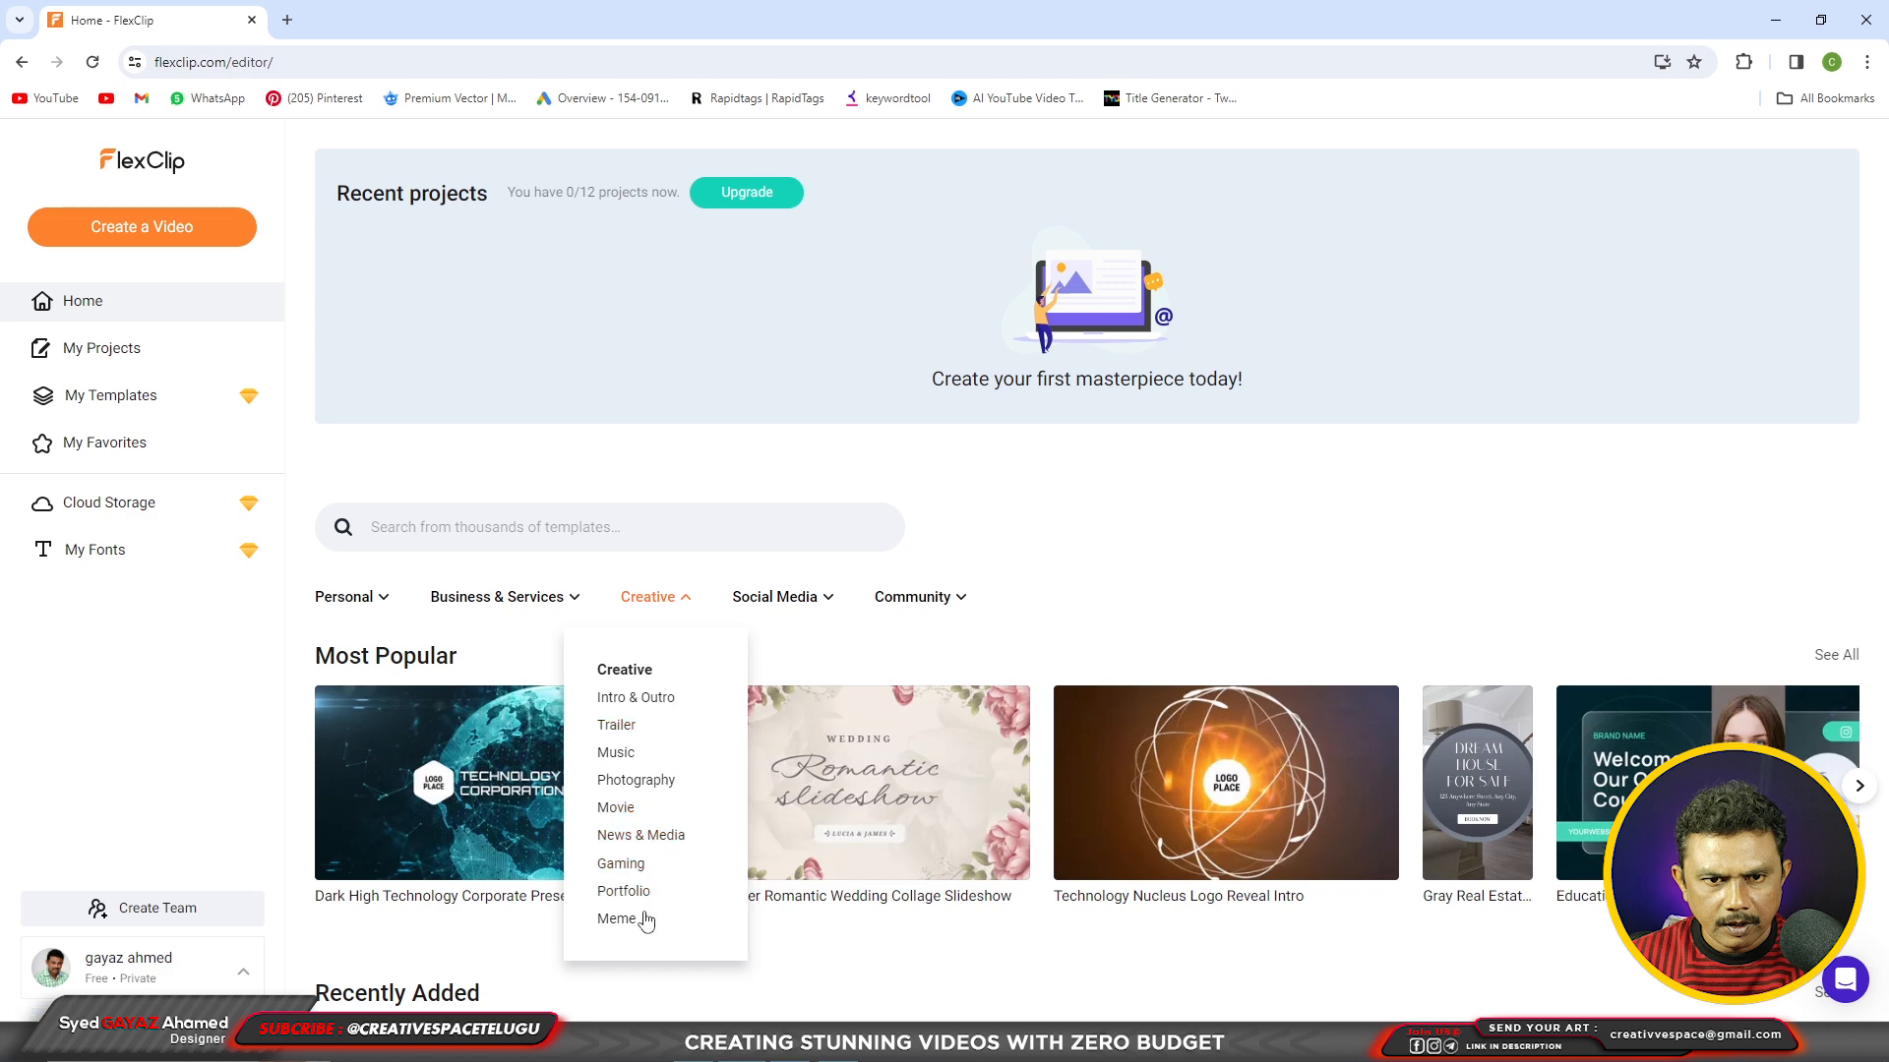
pyautogui.moveTo(793, 614)
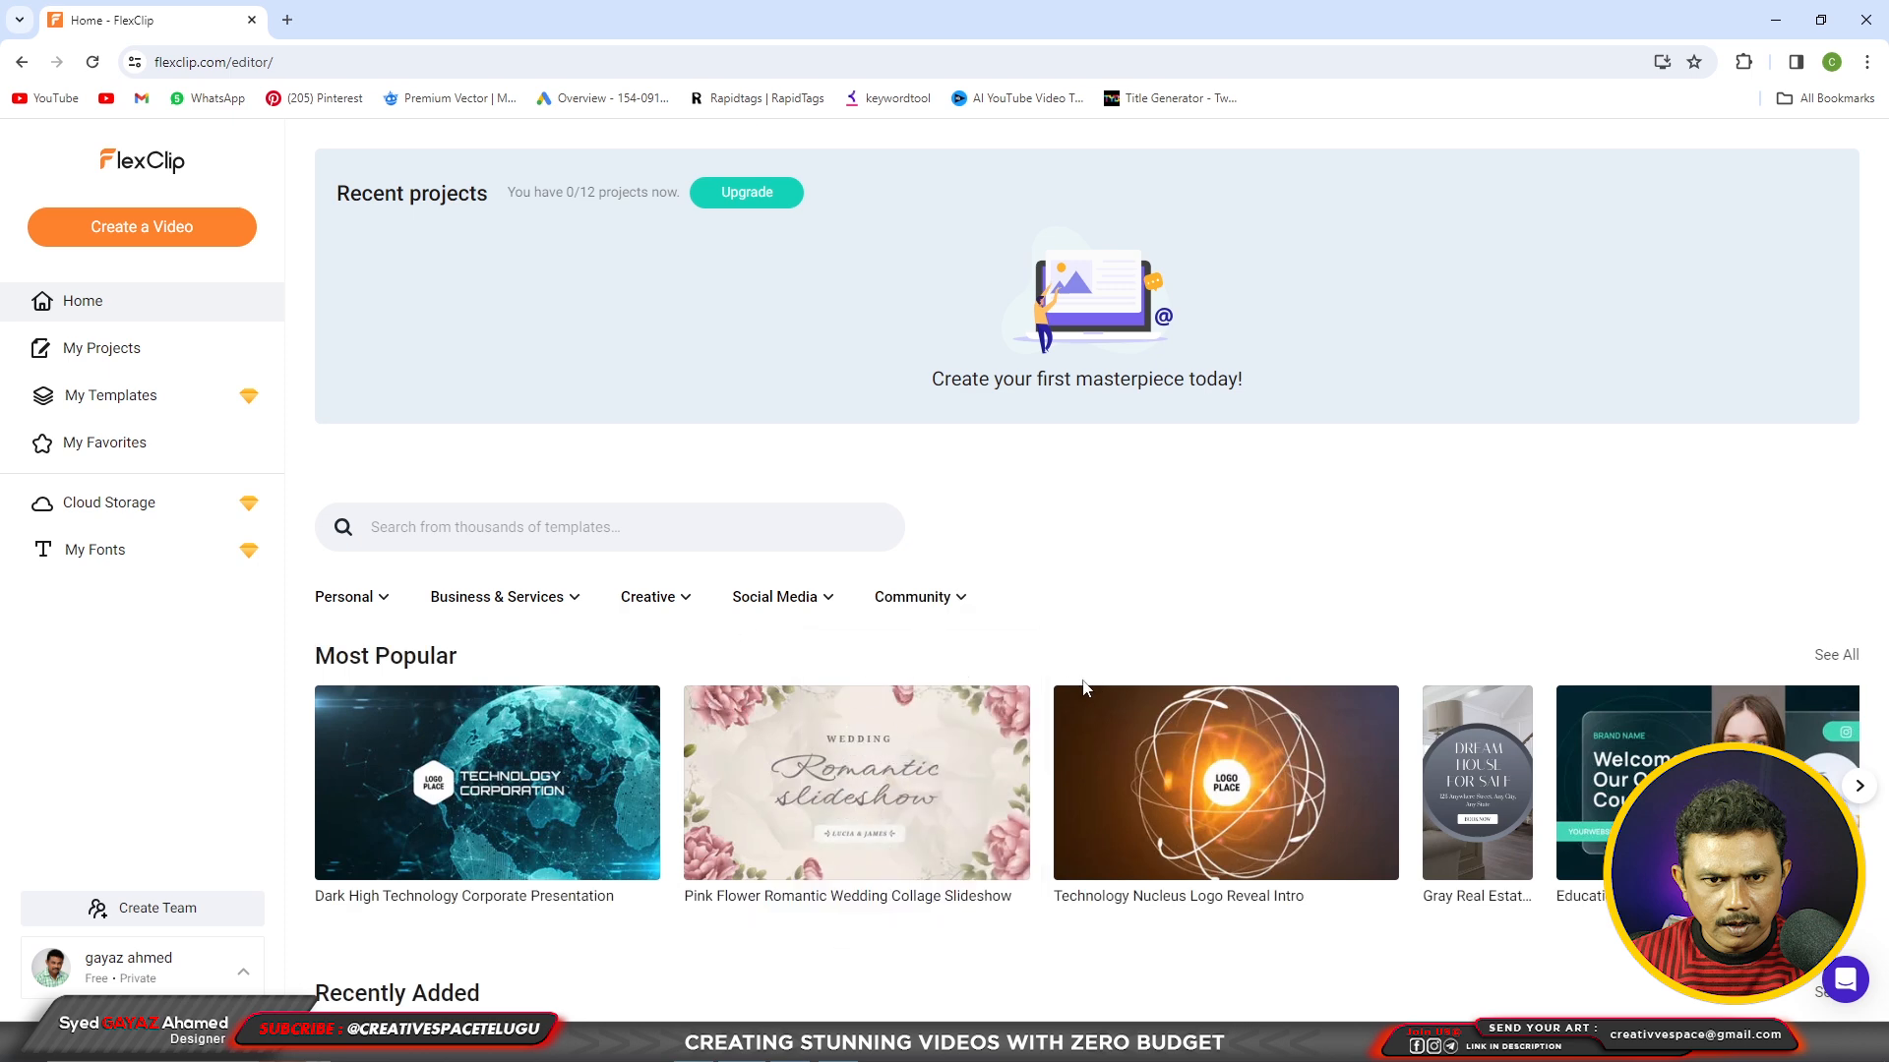
# Examine the animated thumbnails of the Most Popular and Recently Added templates on the home page
pyautogui.scroll(-1, 797, 660)
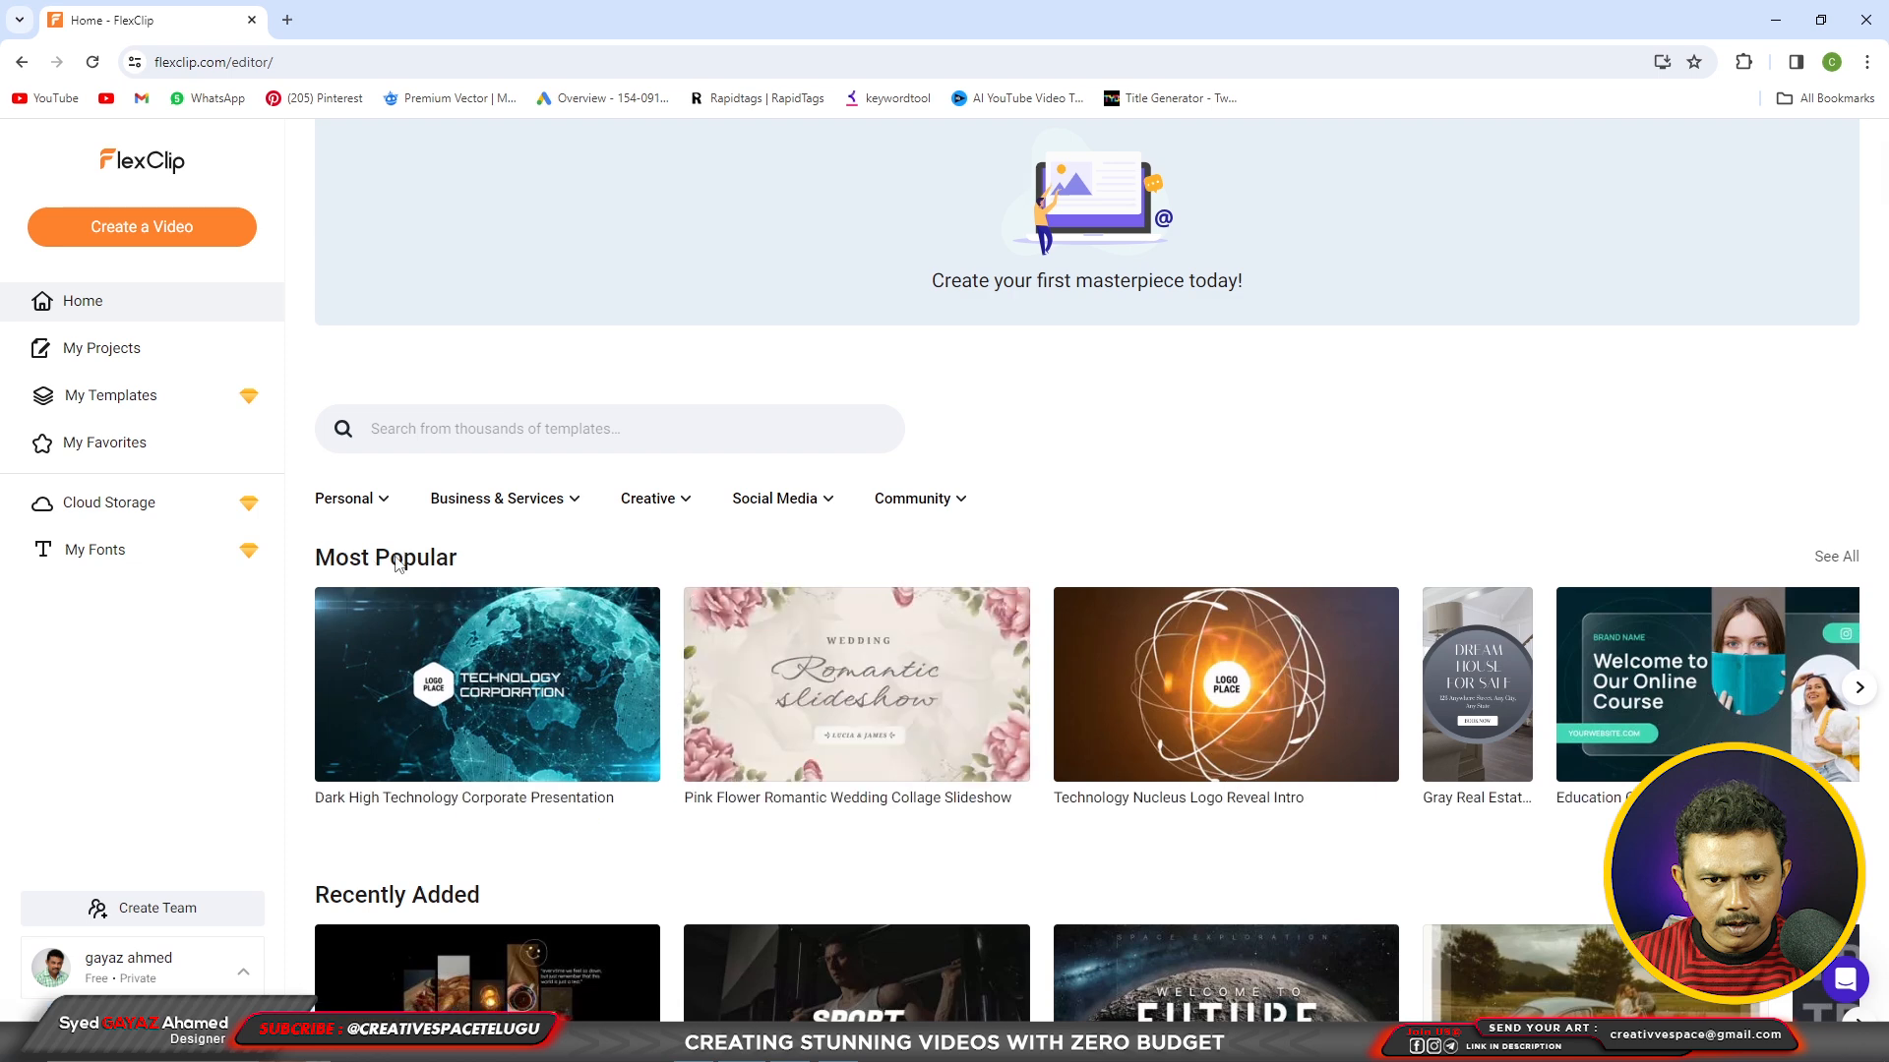
pyautogui.moveTo(438, 787)
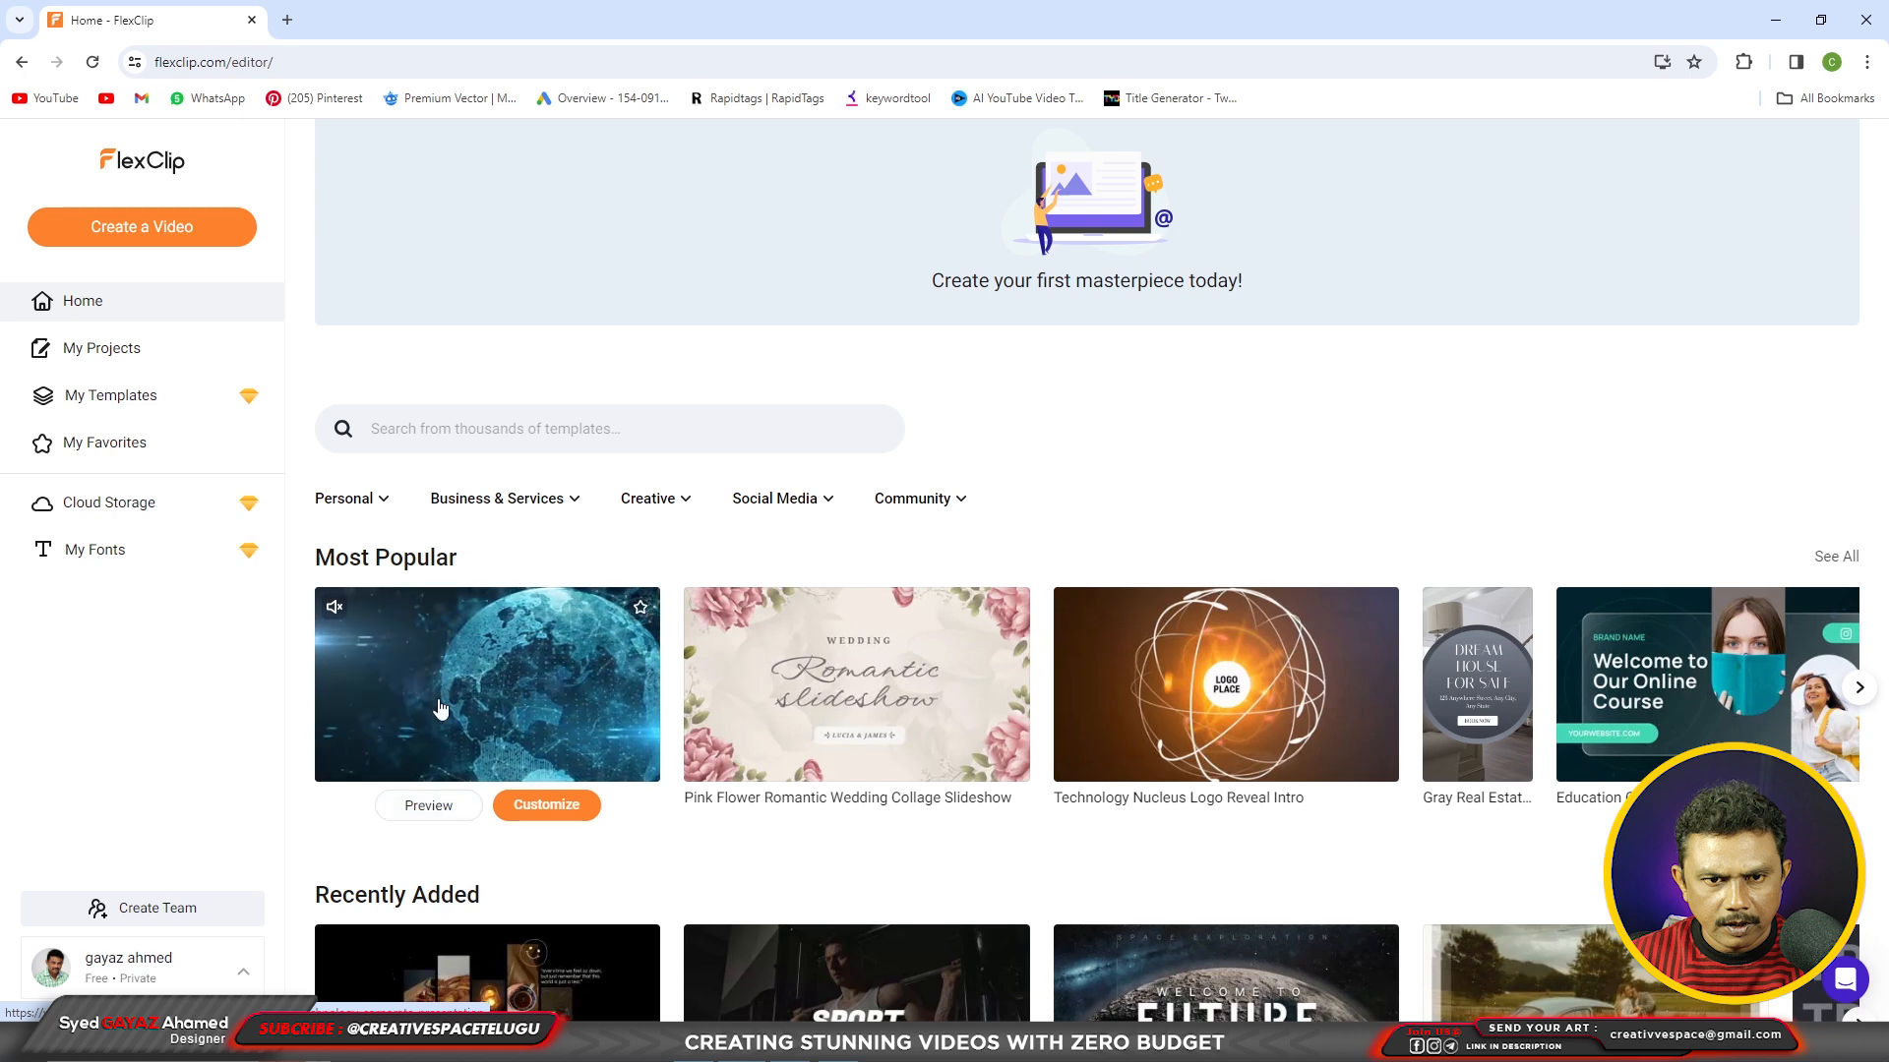
pyautogui.moveTo(901, 733)
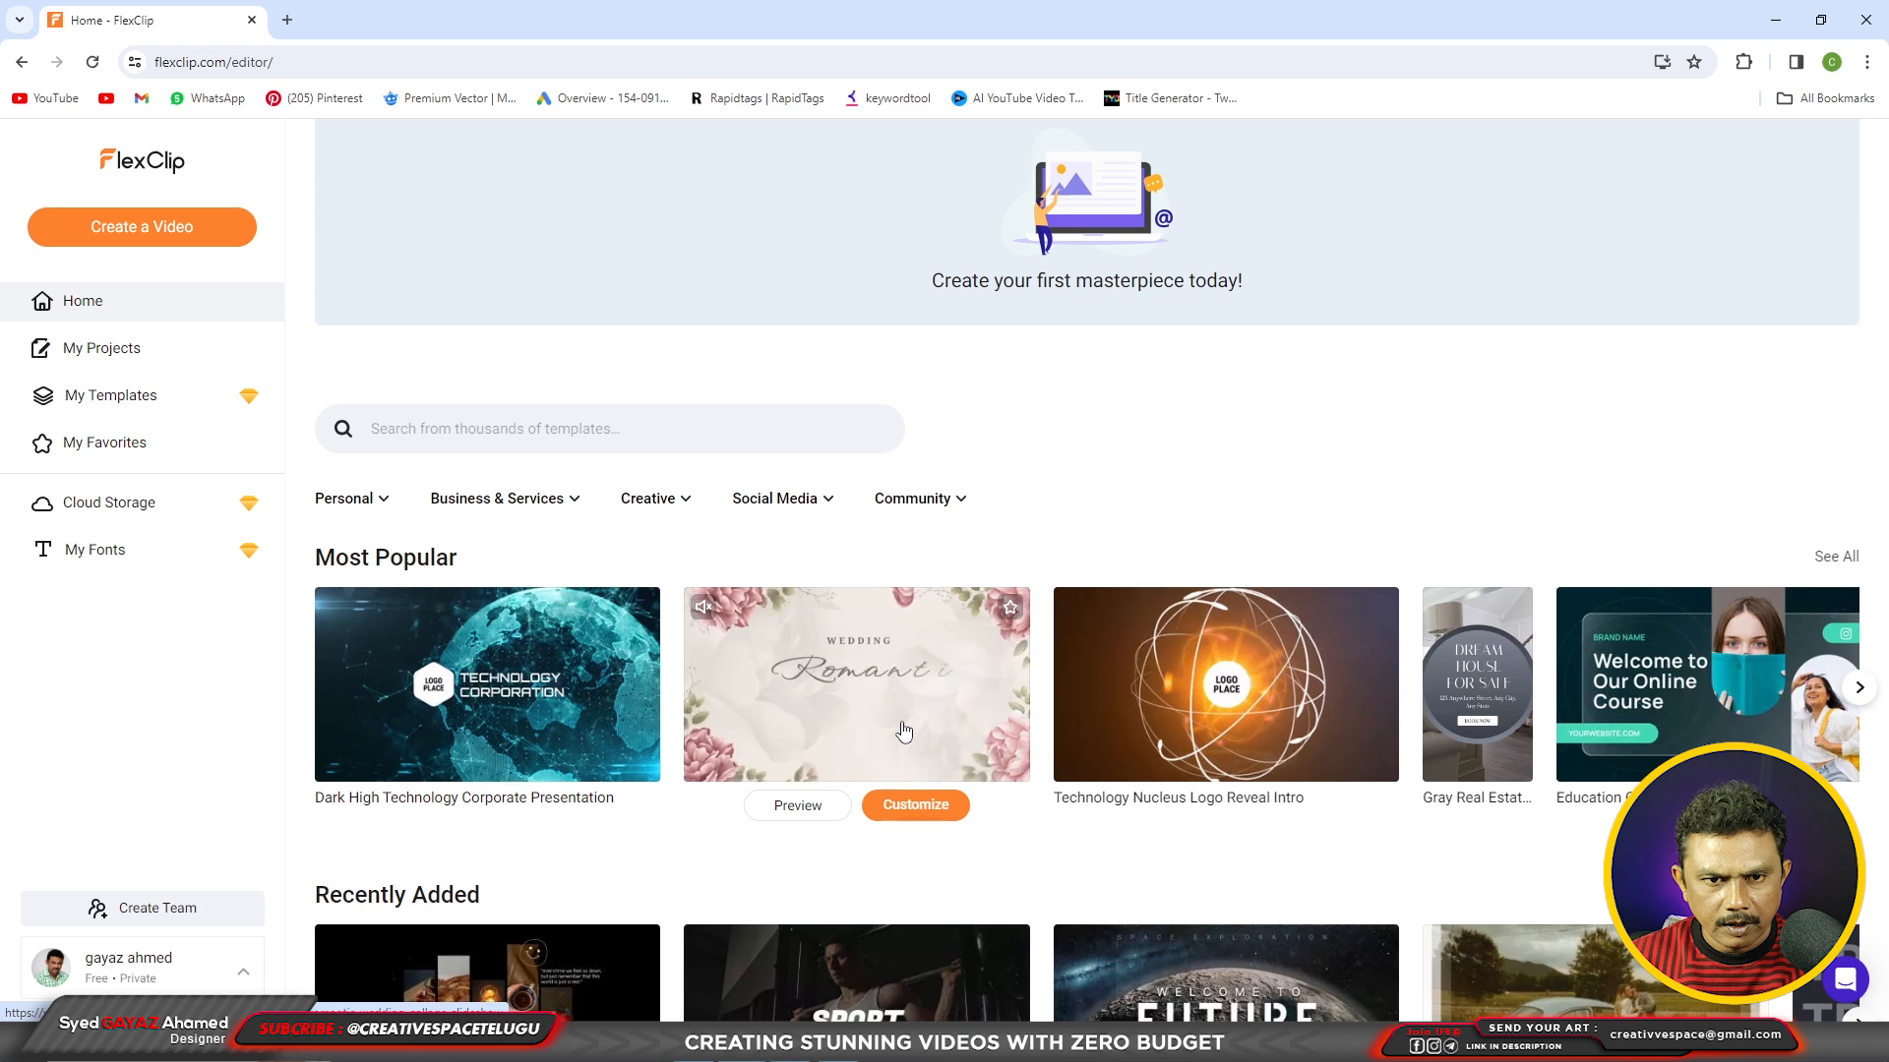
pyautogui.moveTo(1163, 733)
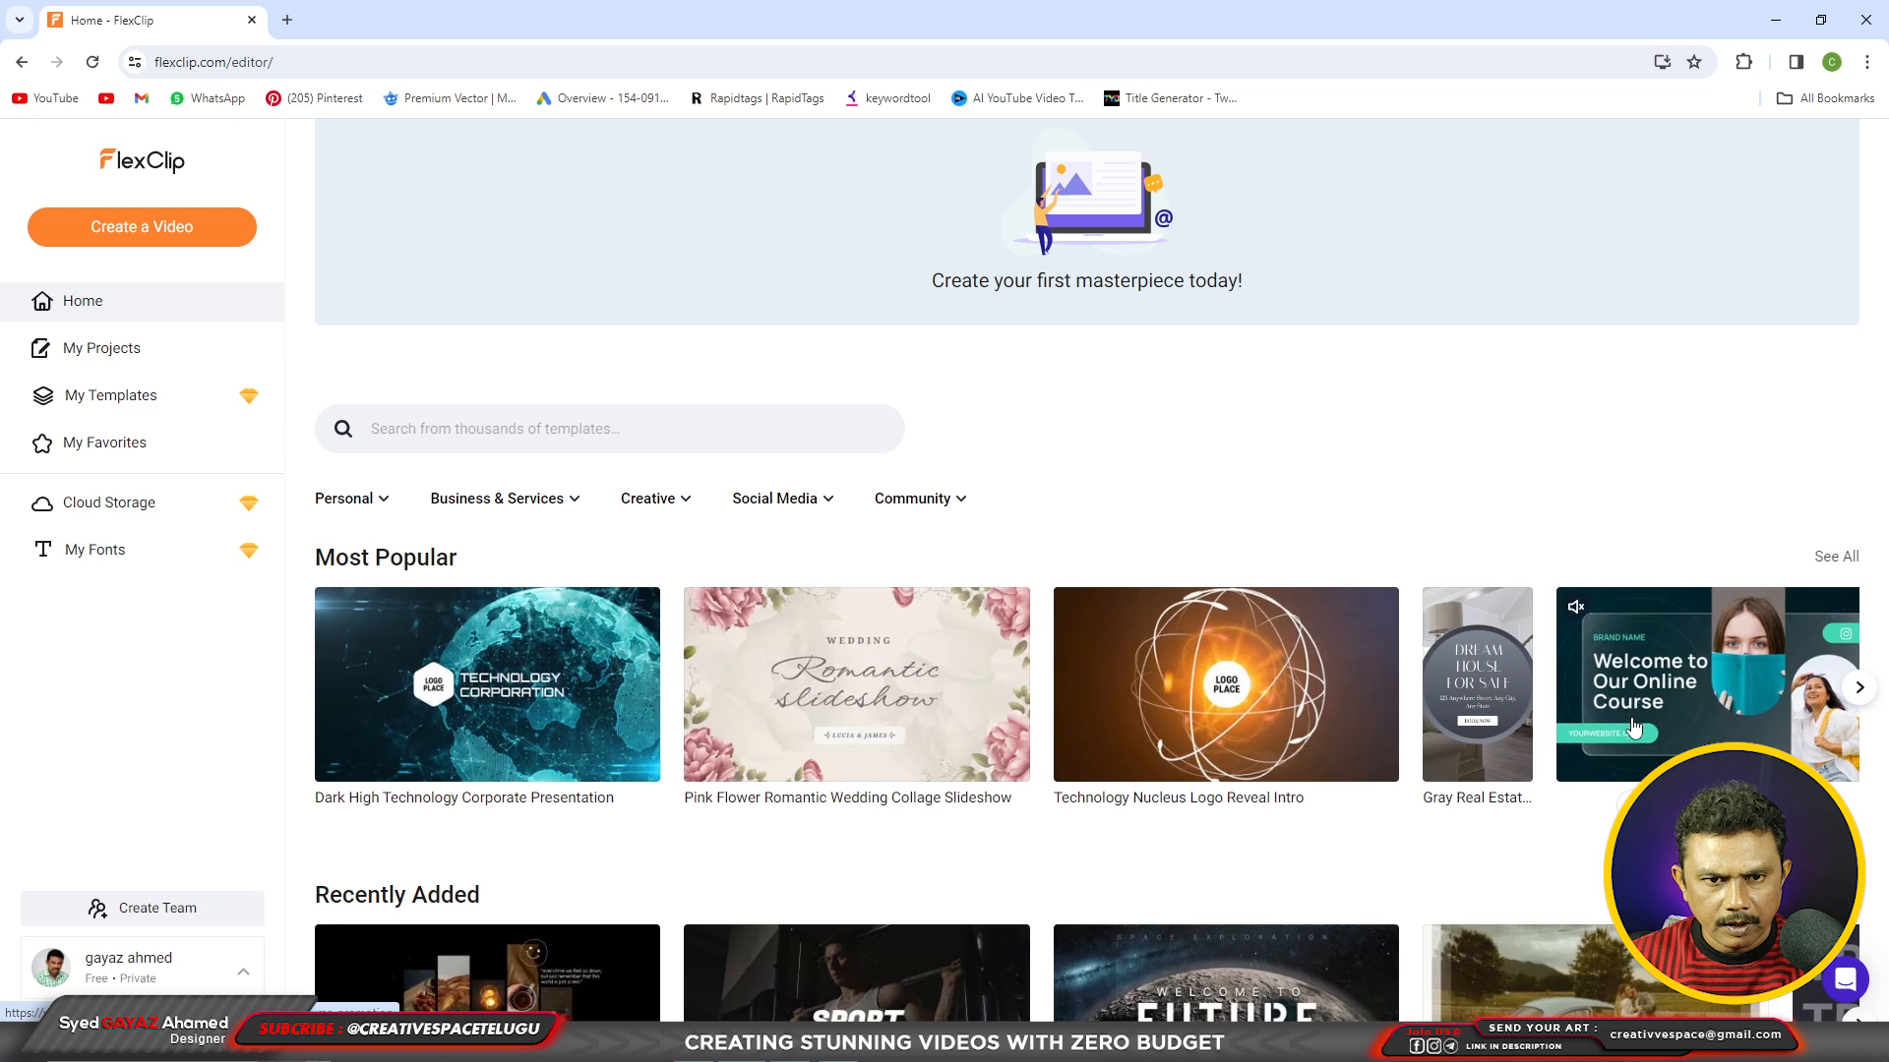
pyautogui.moveTo(1634, 732)
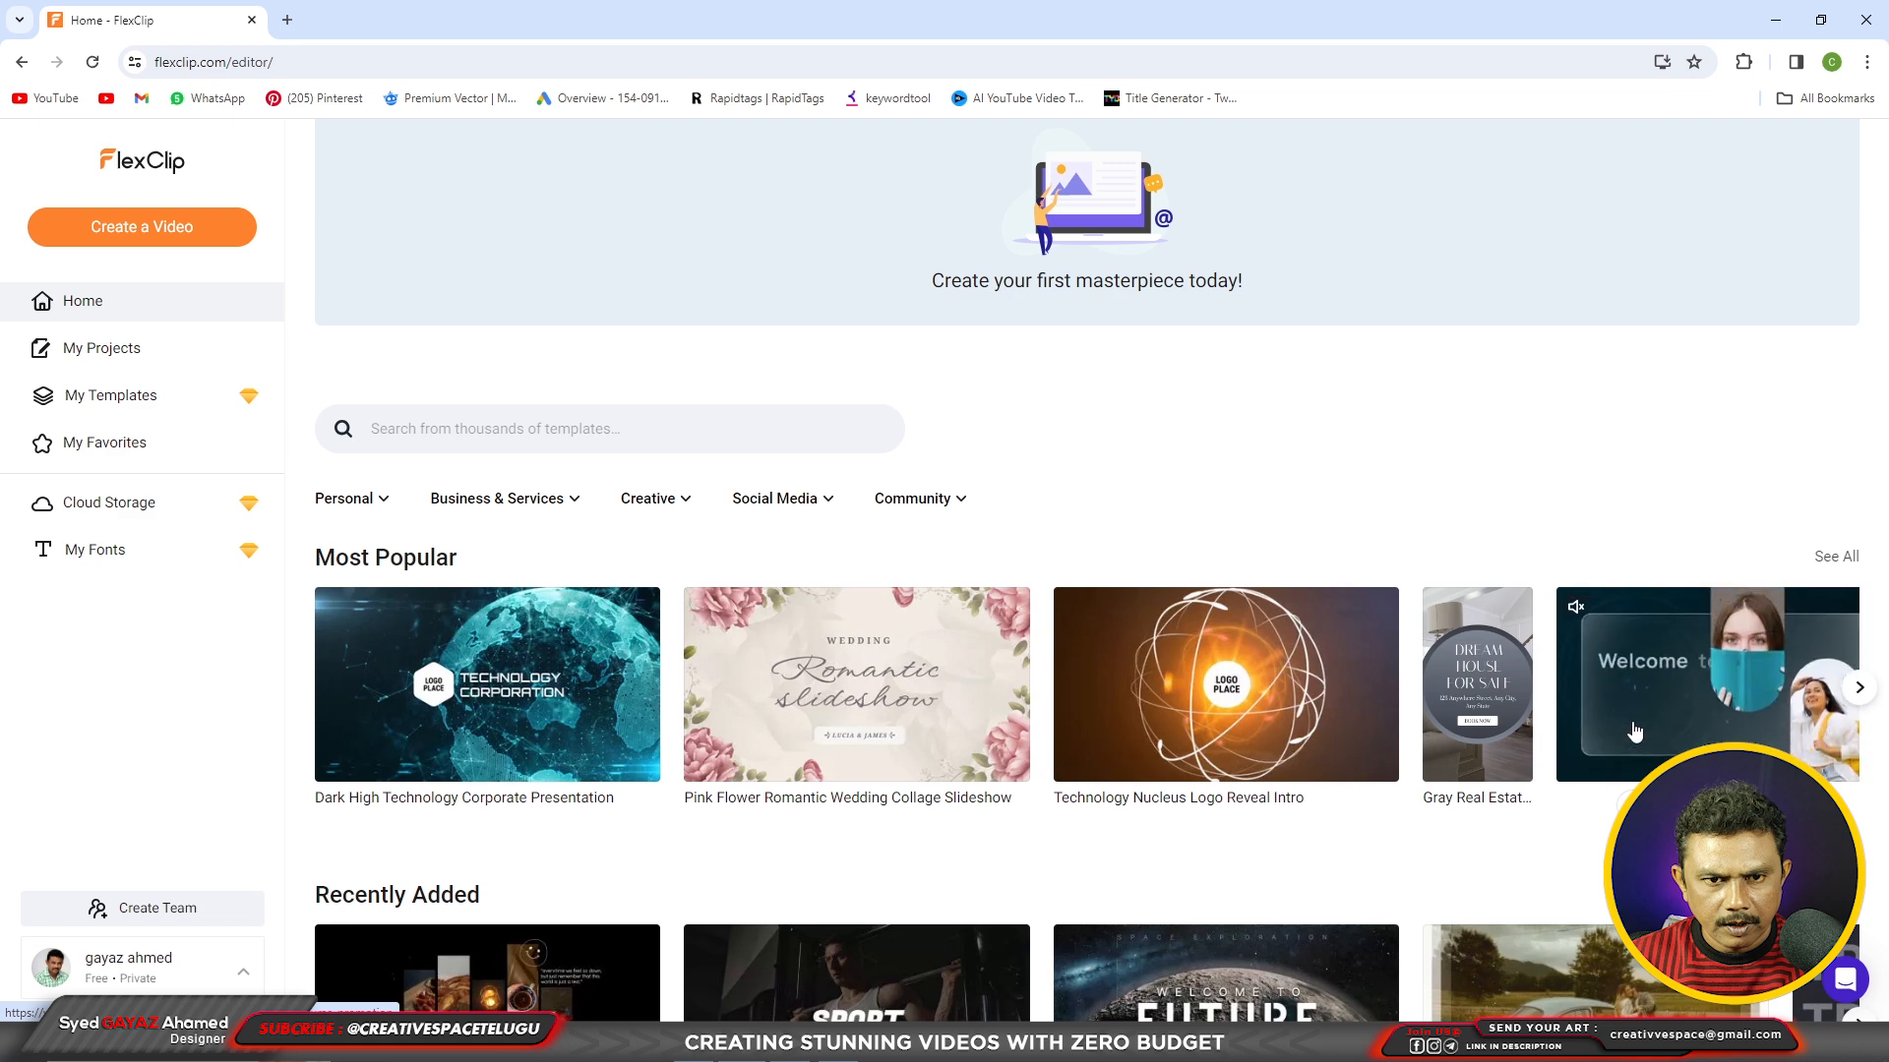
pyautogui.moveTo(1508, 749)
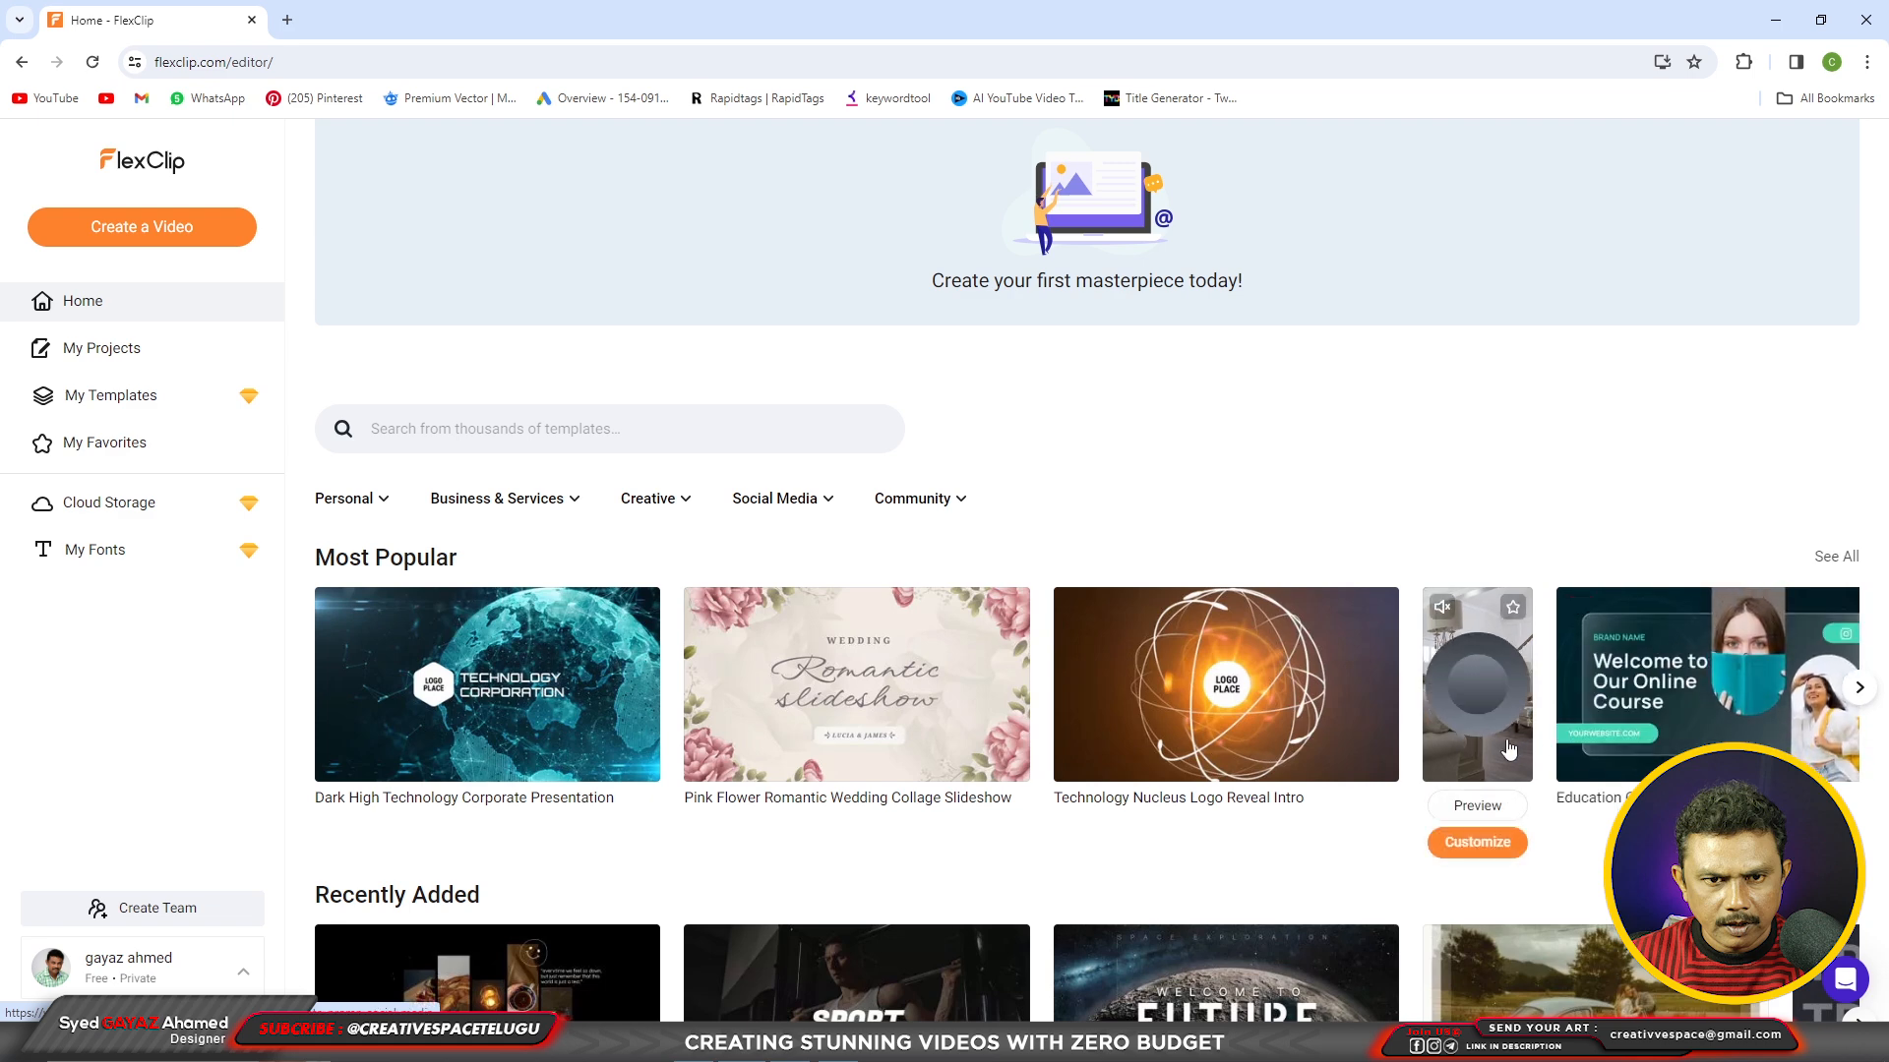
pyautogui.scroll(-2, 1508, 750)
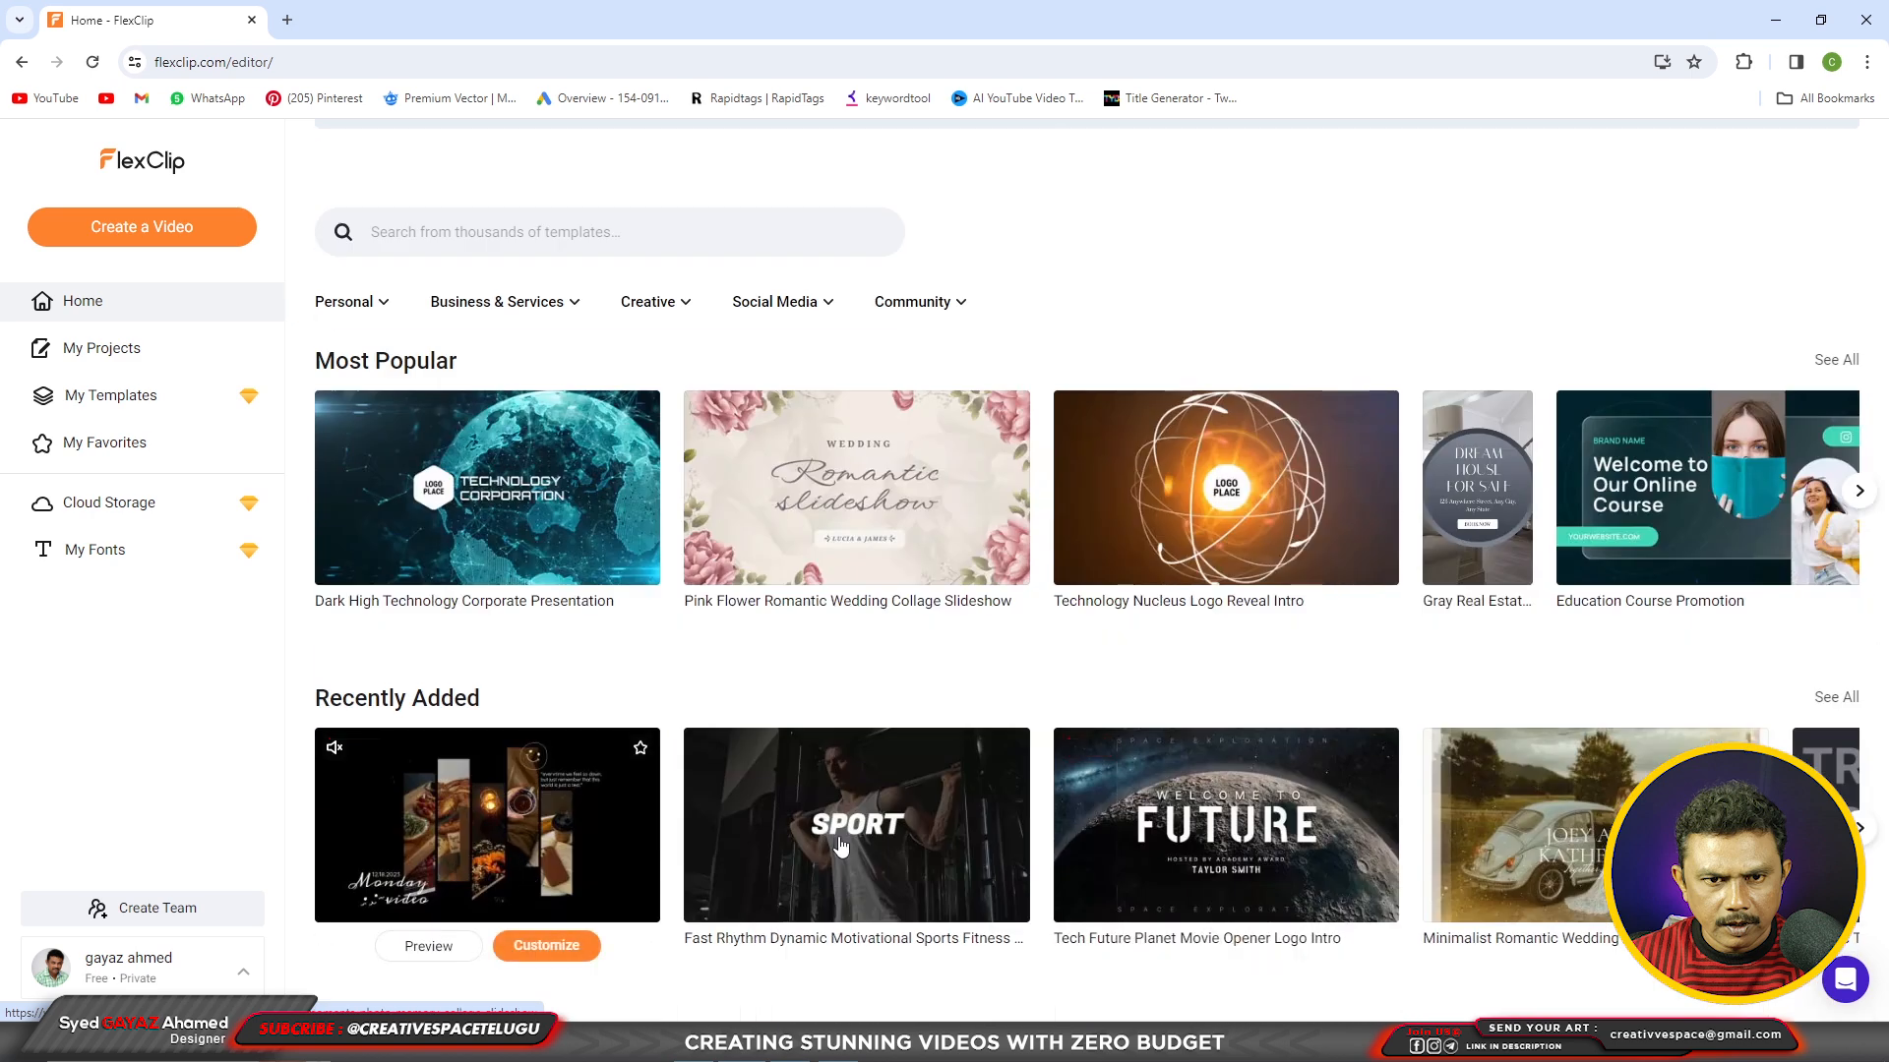
pyautogui.scroll(-1, 841, 846)
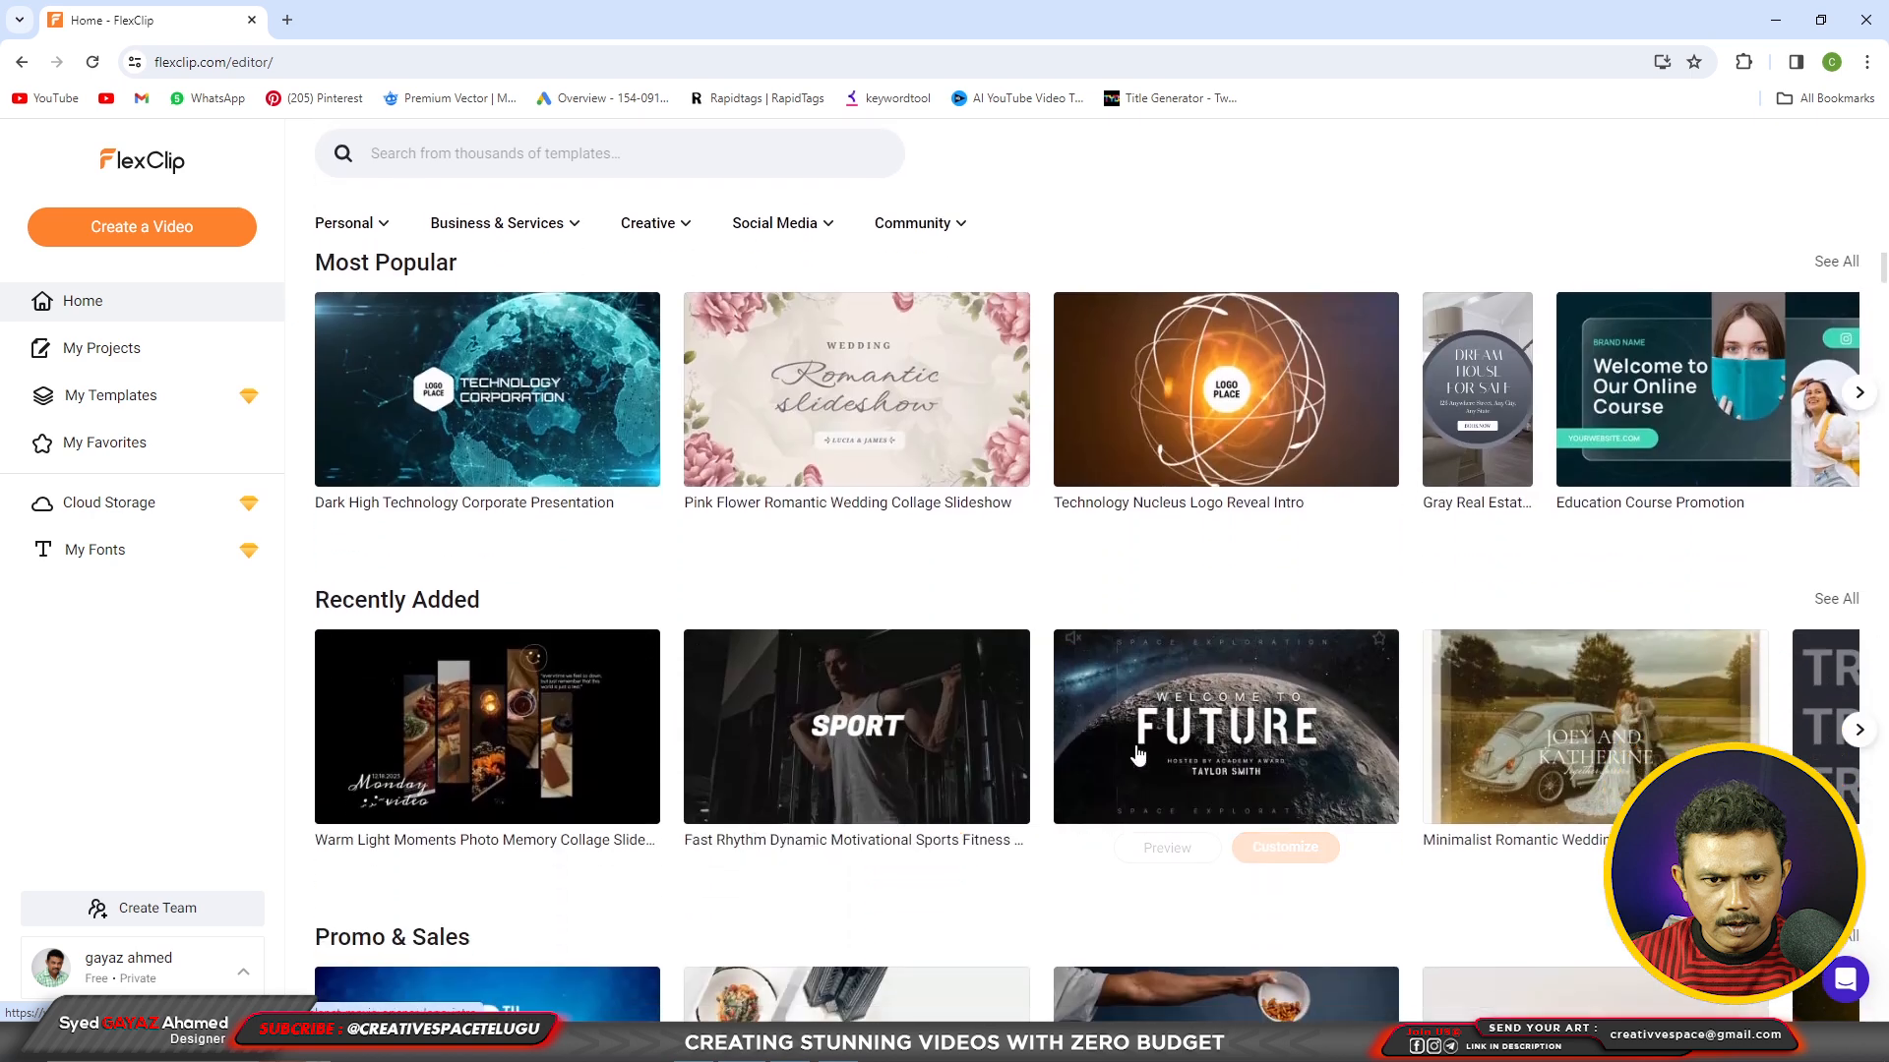
pyautogui.scroll(-2, 1138, 753)
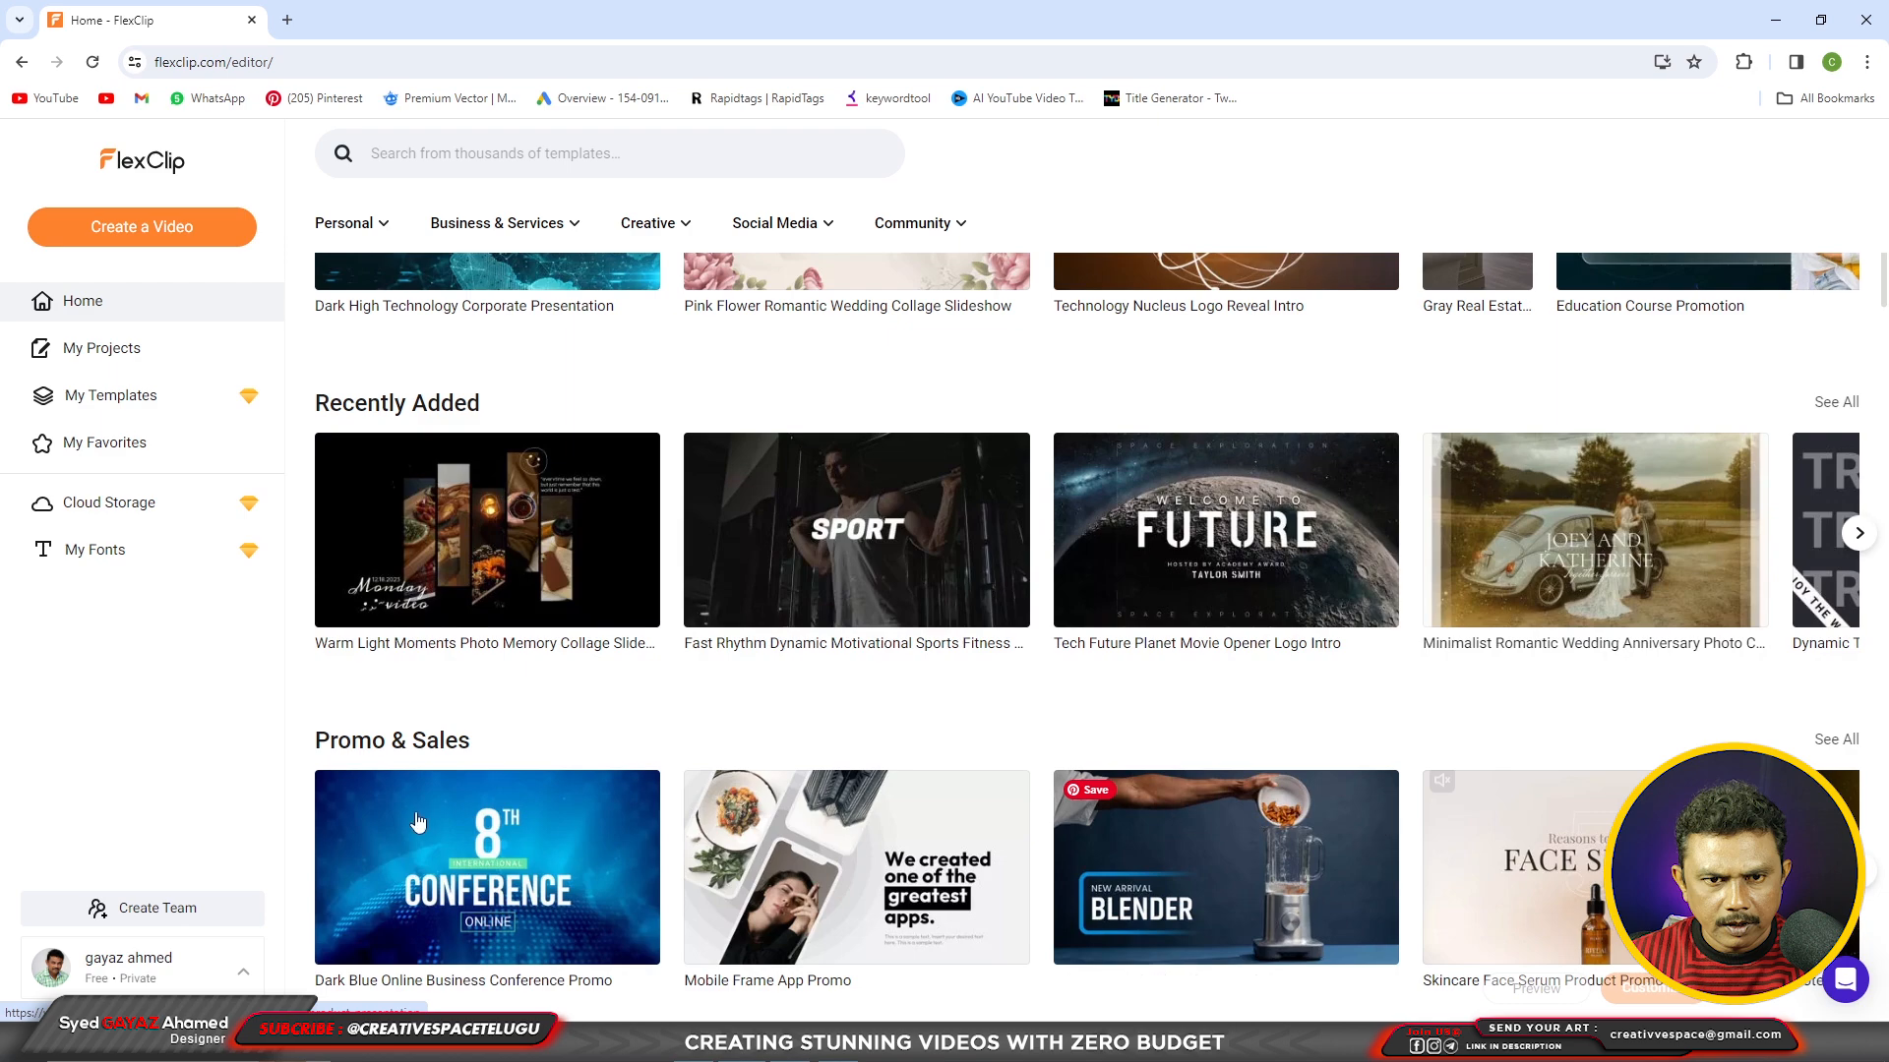
# Browse the Promo & Sales, Lifestyle and Slideshow templates, including the next set of Promo & Sales designs
pyautogui.moveTo(418, 822)
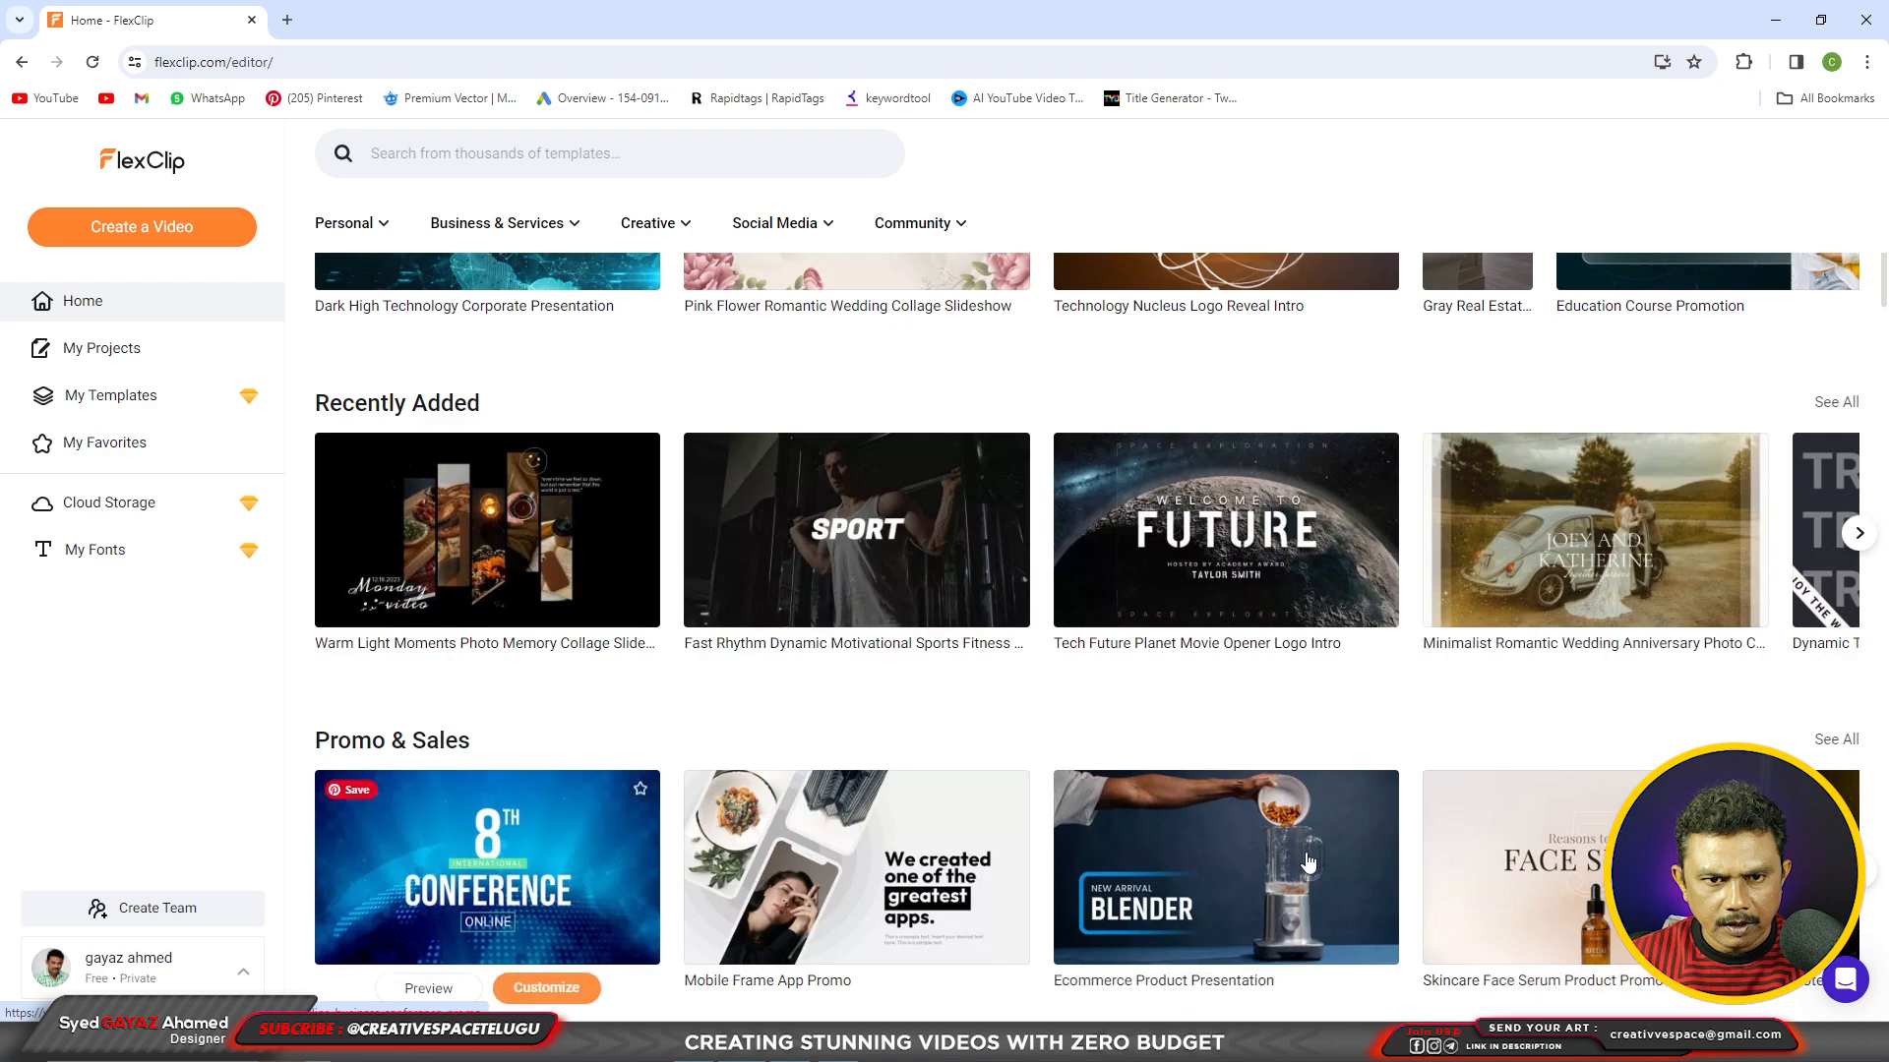
pyautogui.scroll(-3, 1308, 863)
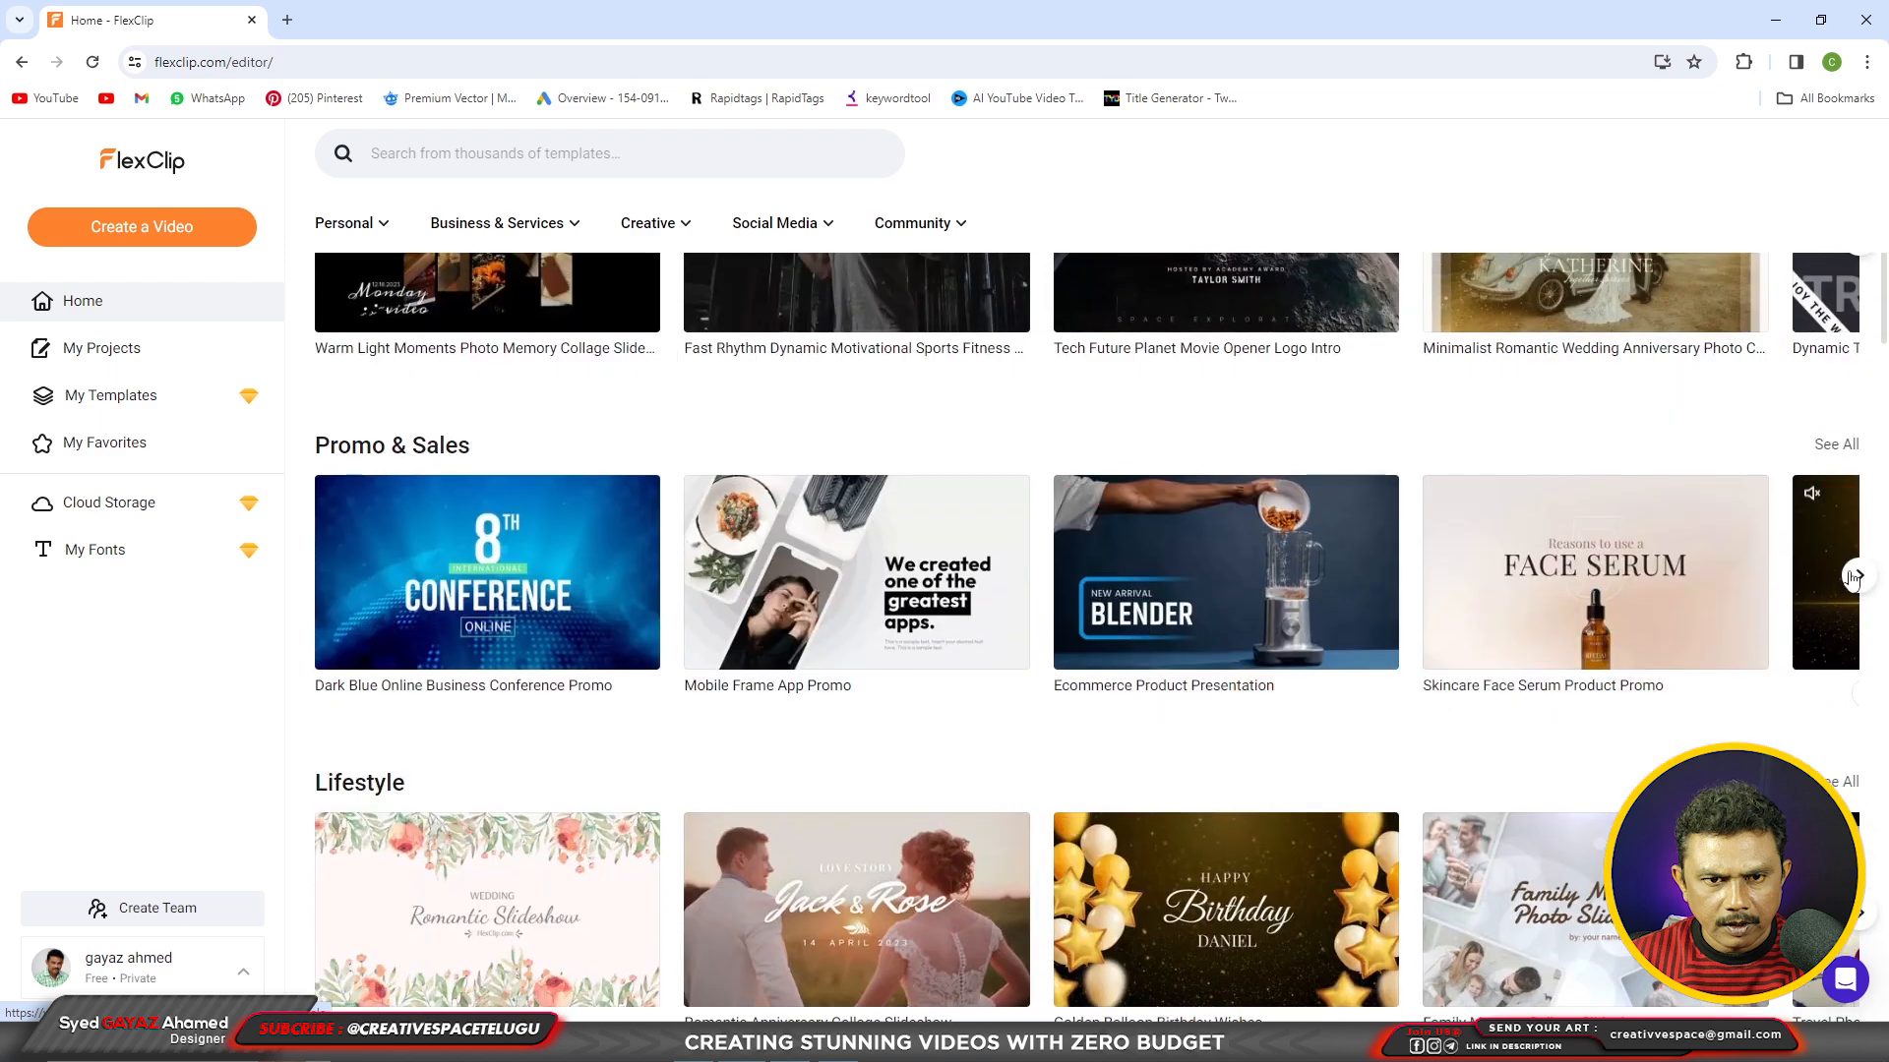
pyautogui.click(1855, 577)
pyautogui.scroll(-2, 415, 724)
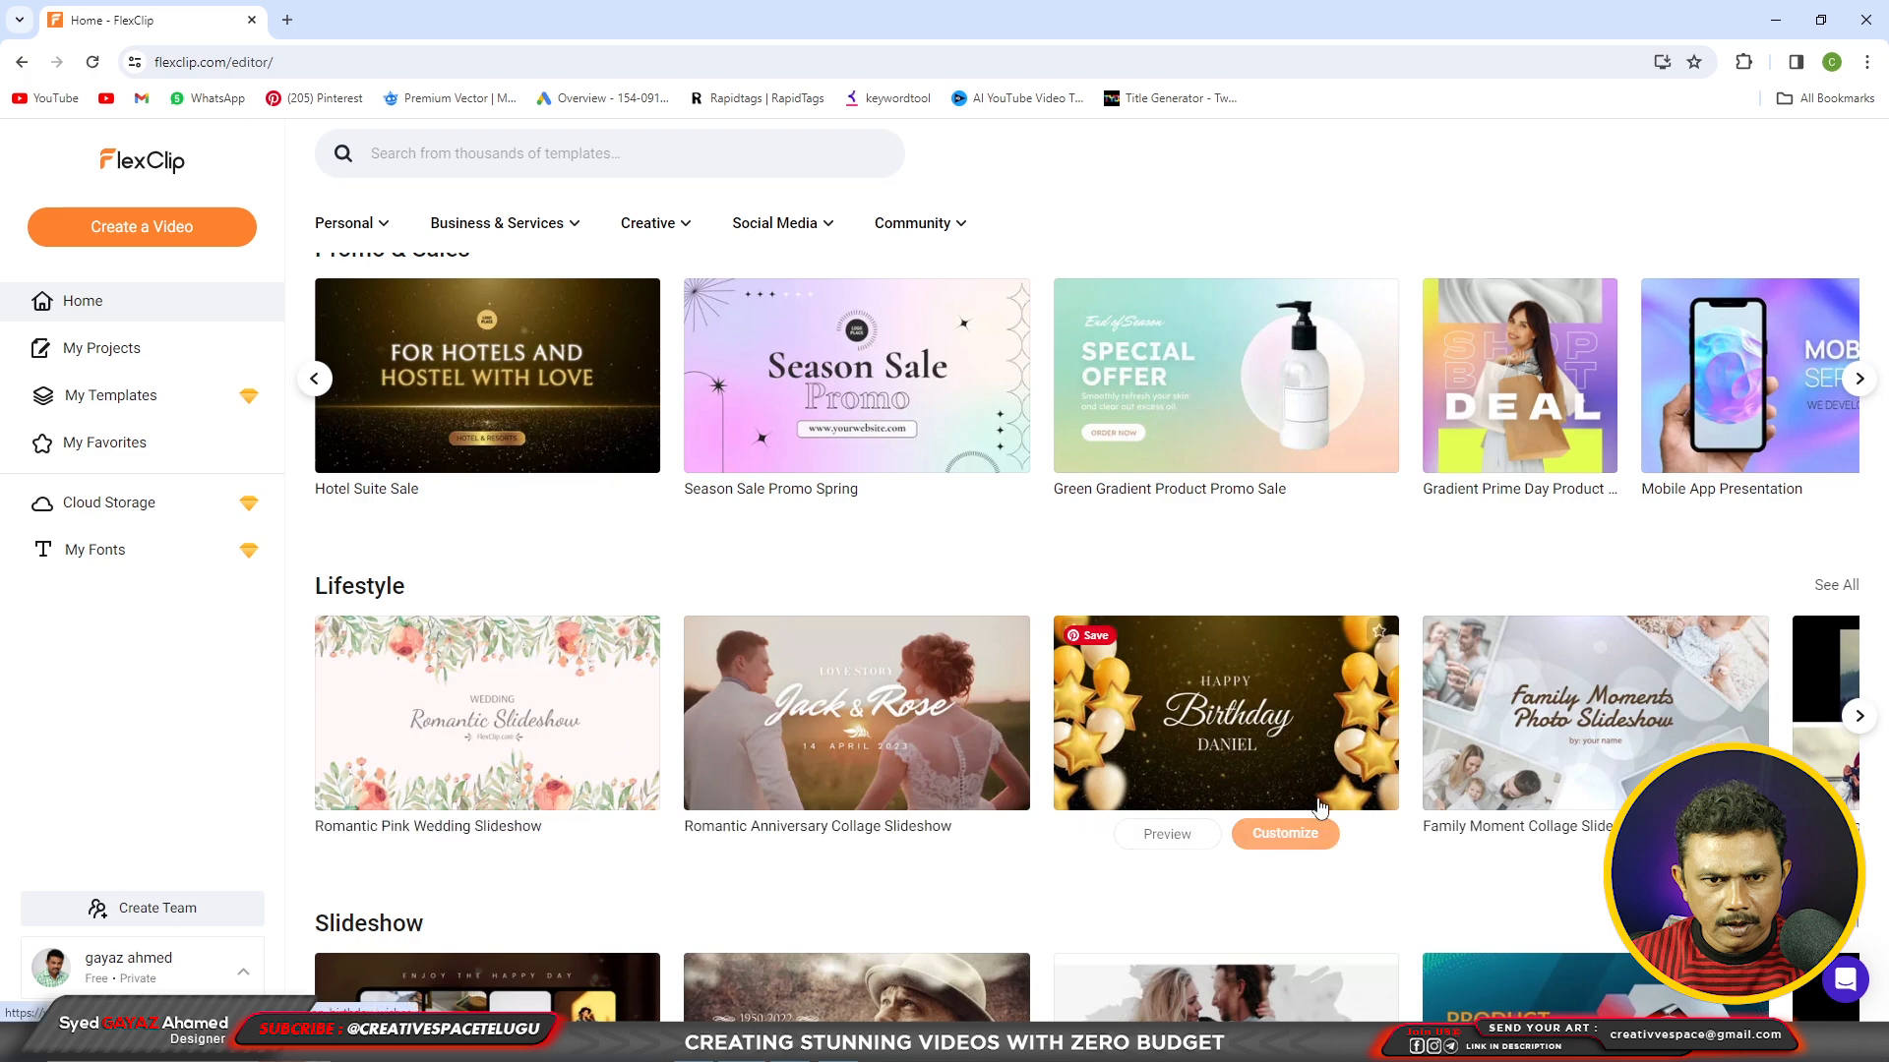
pyautogui.scroll(-2, 1220, 748)
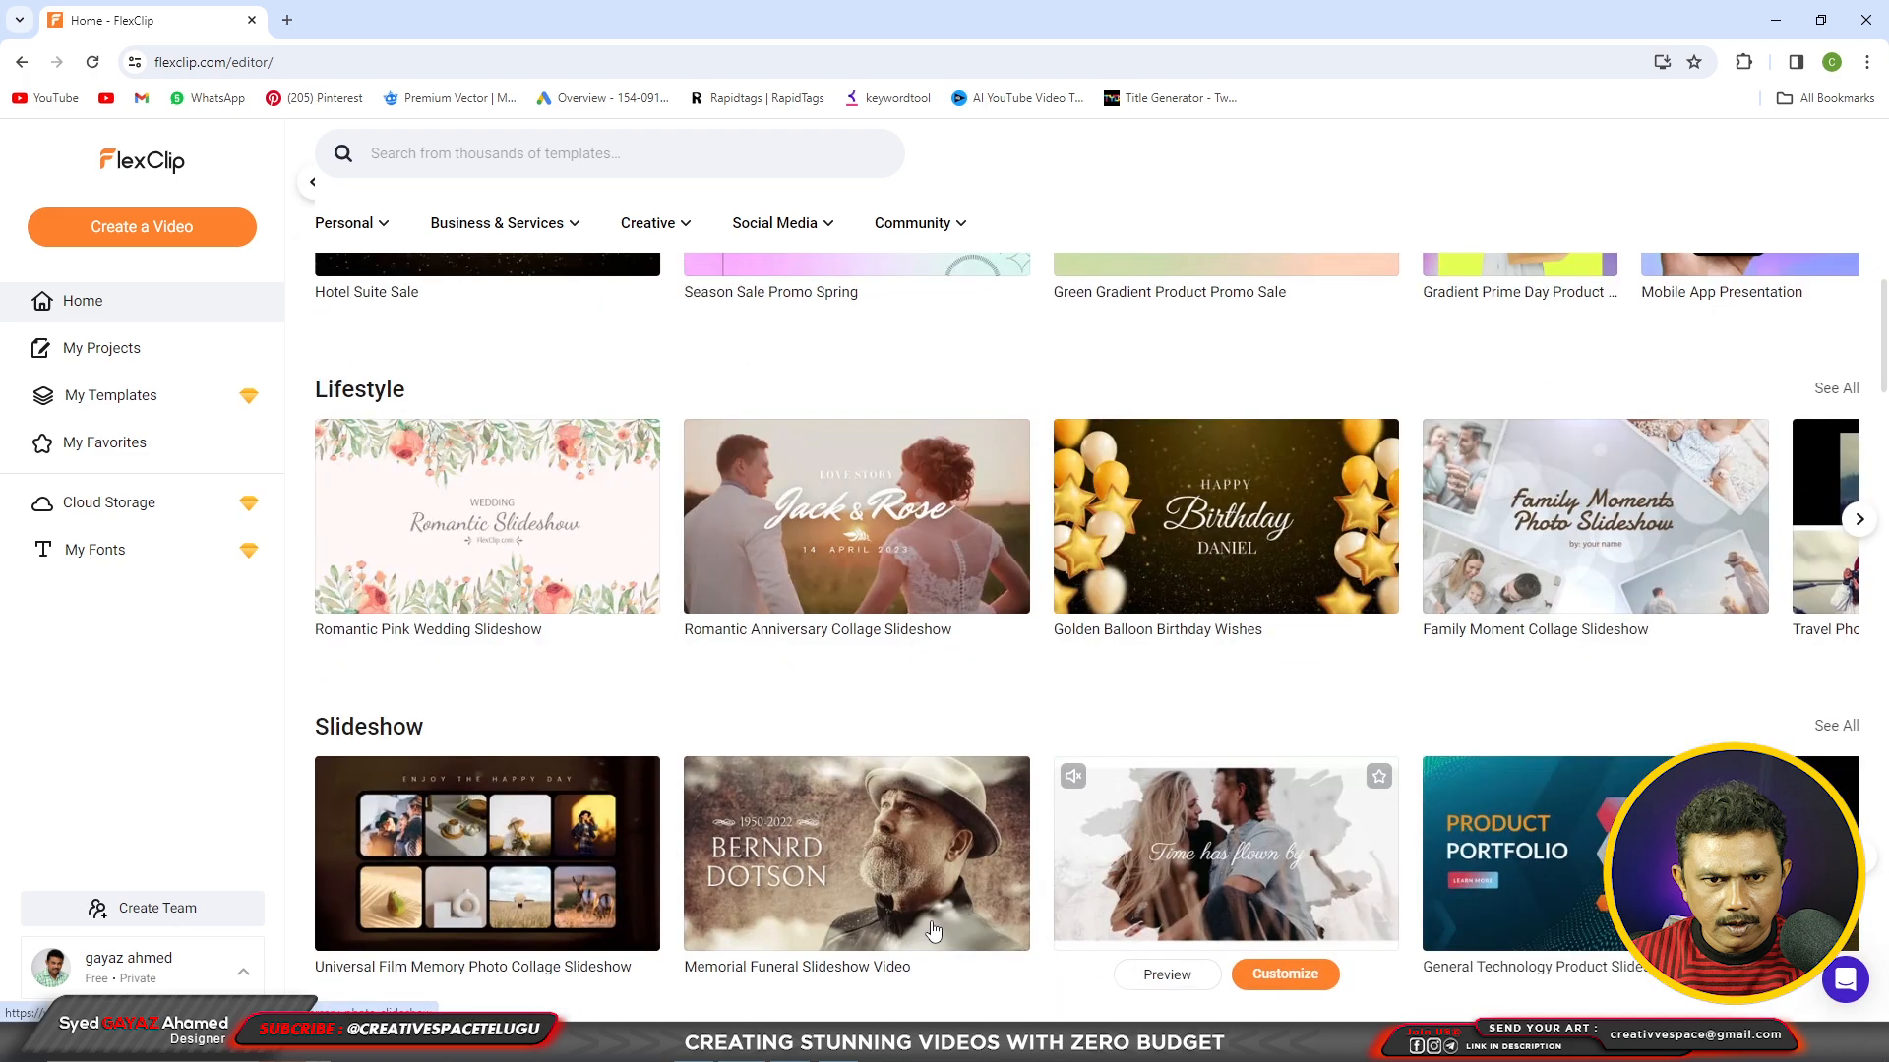
pyautogui.scroll(-1, 932, 929)
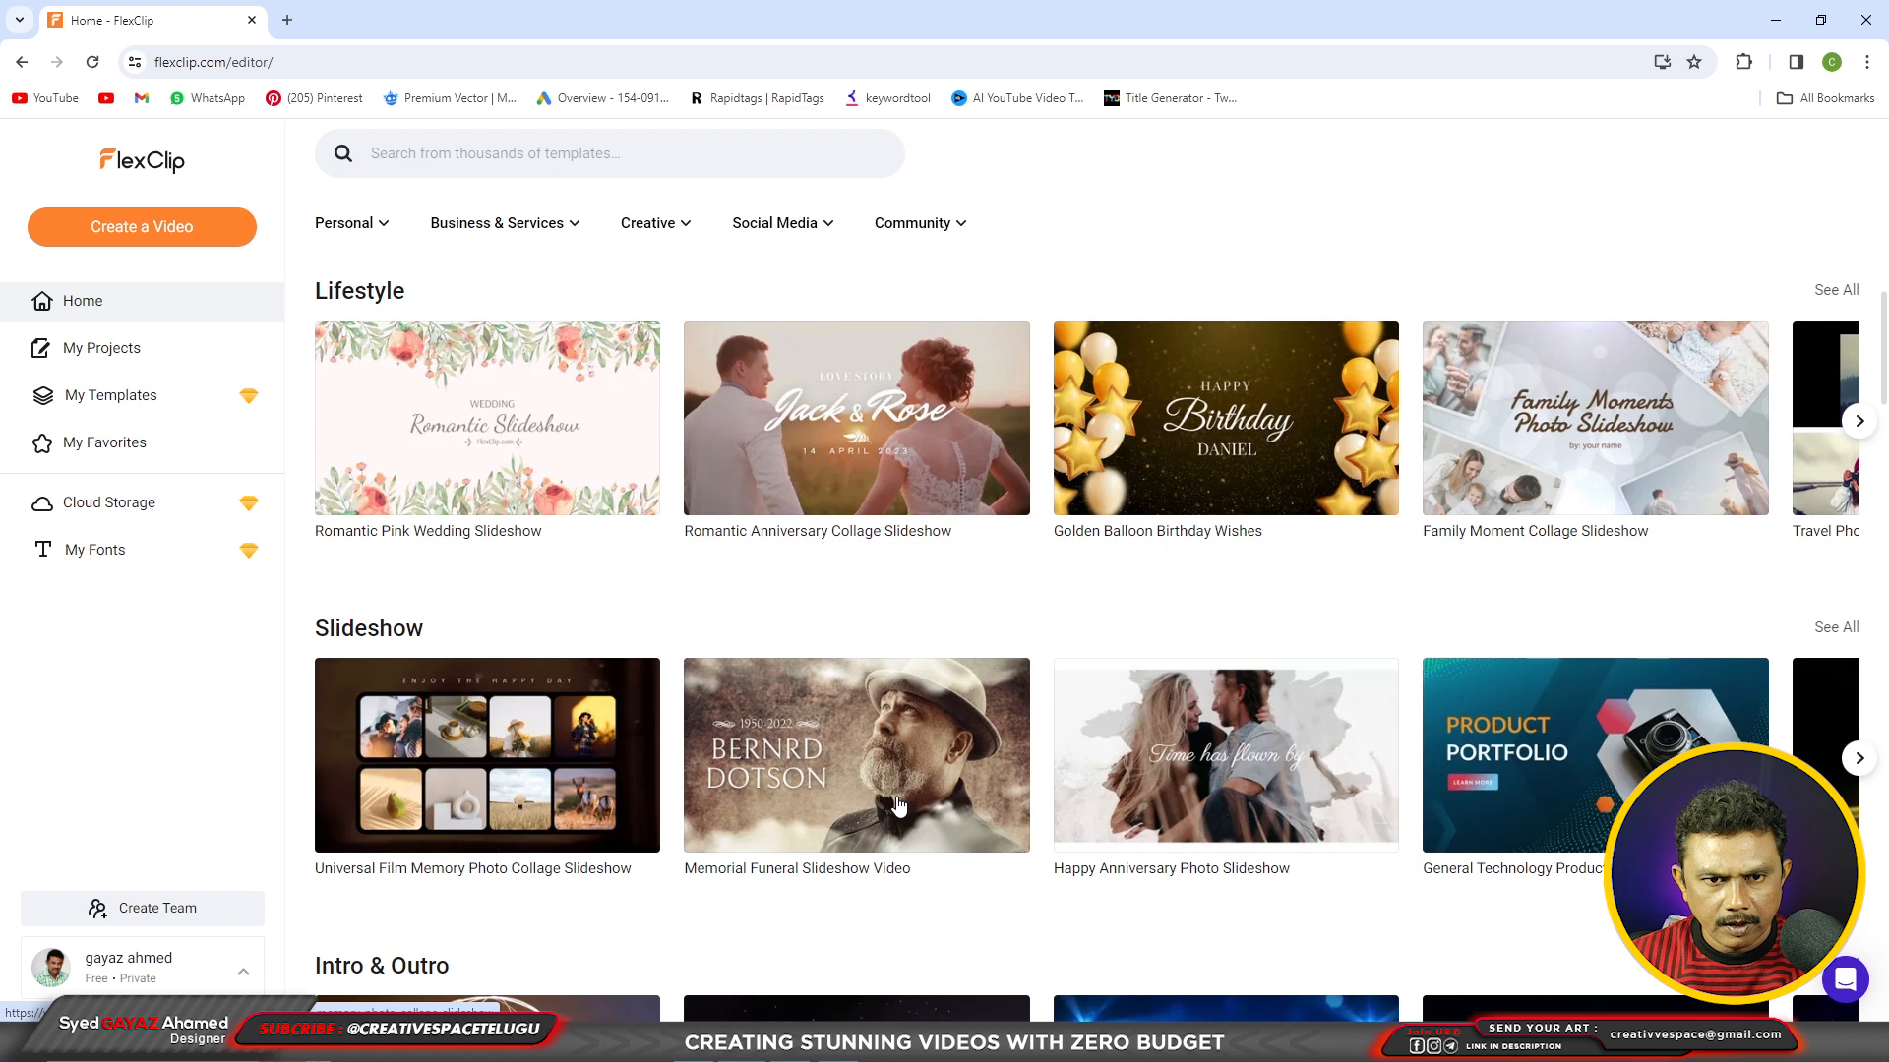
pyautogui.moveTo(897, 805)
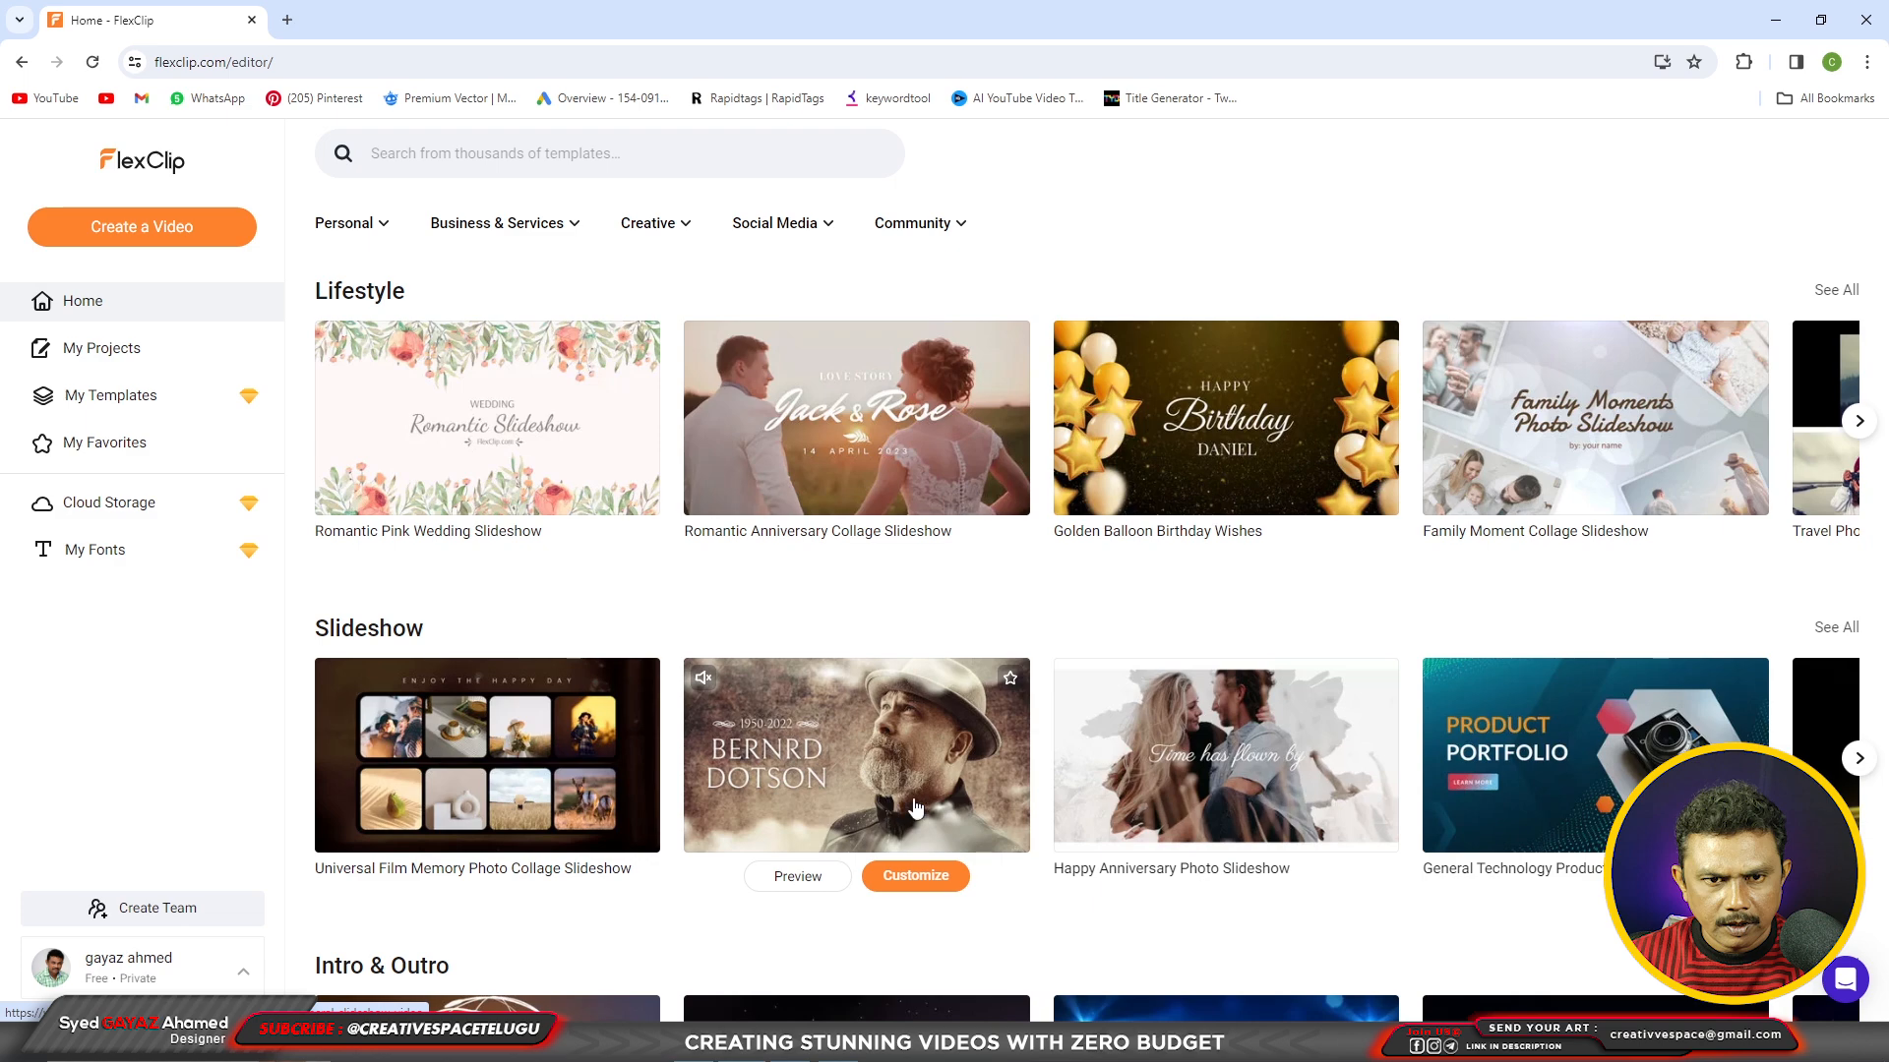
# Examine the Intro & Outro templates and advance to that row's next set of designs
pyautogui.scroll(-3, 1574, 747)
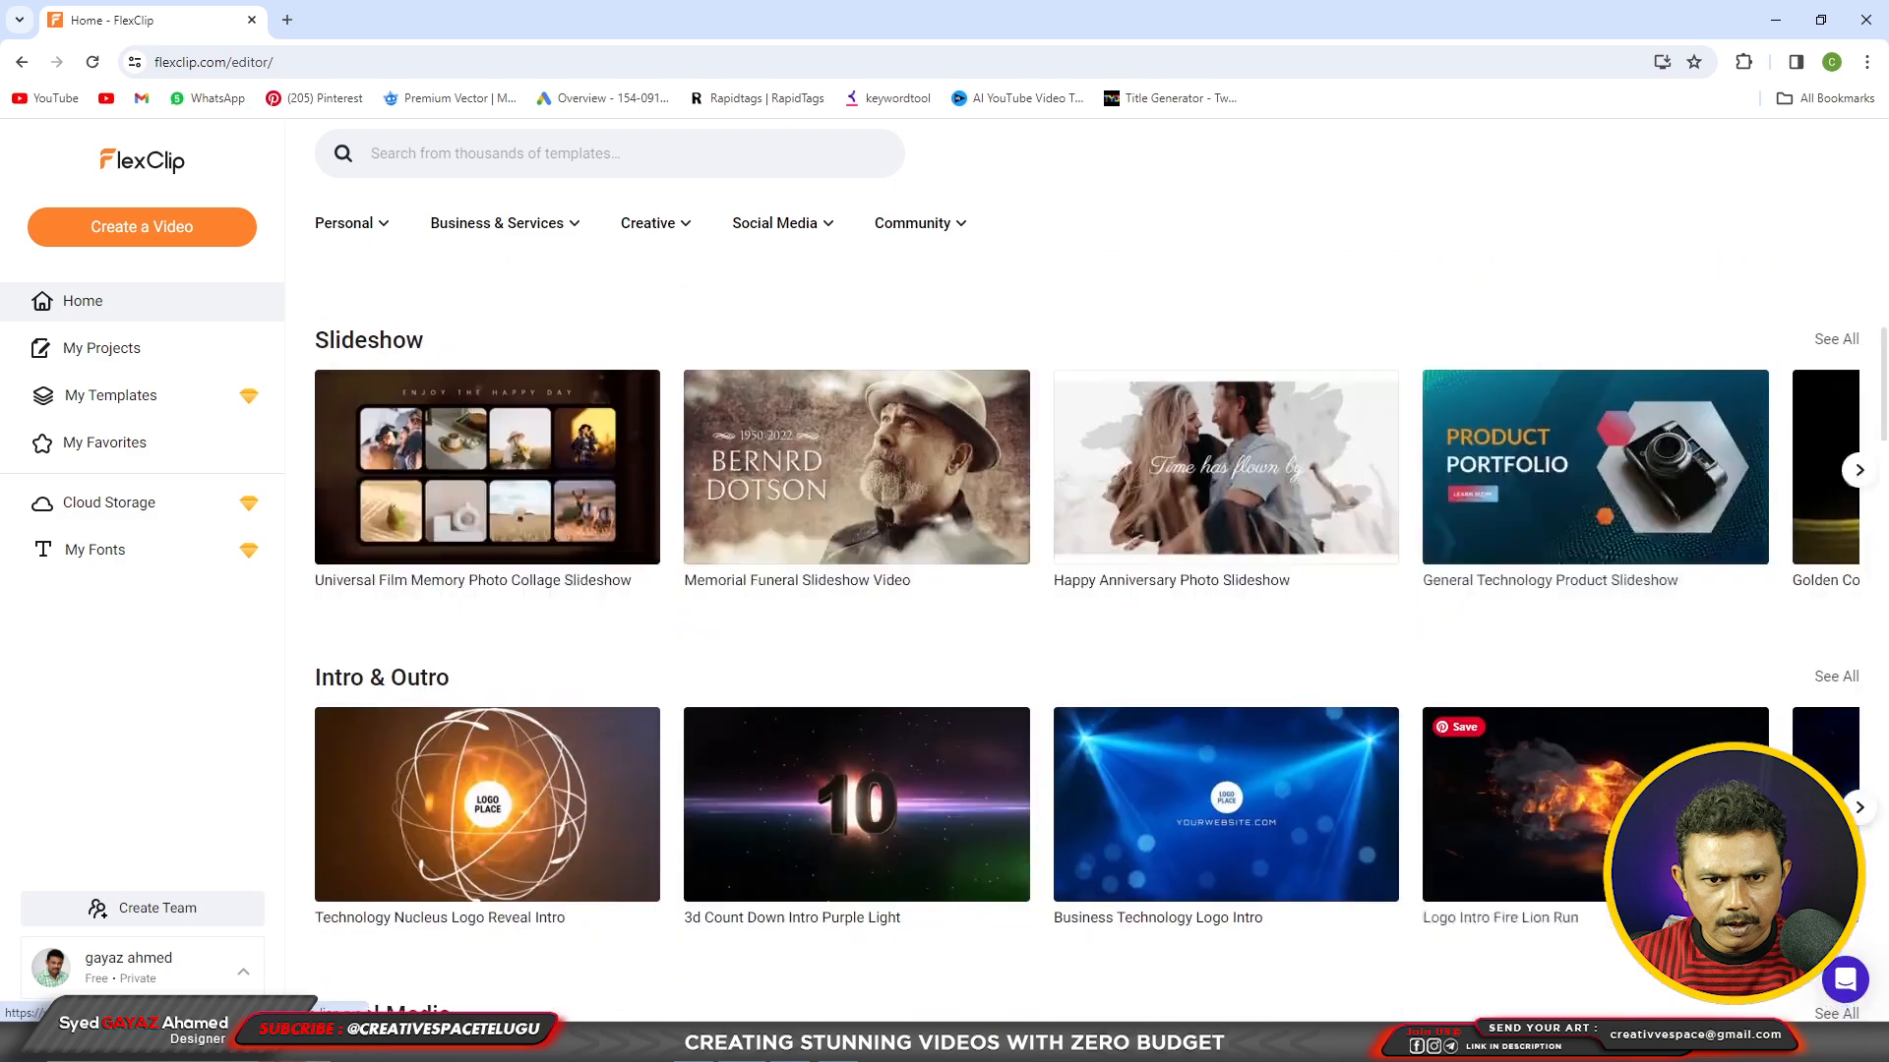
pyautogui.moveTo(497, 831)
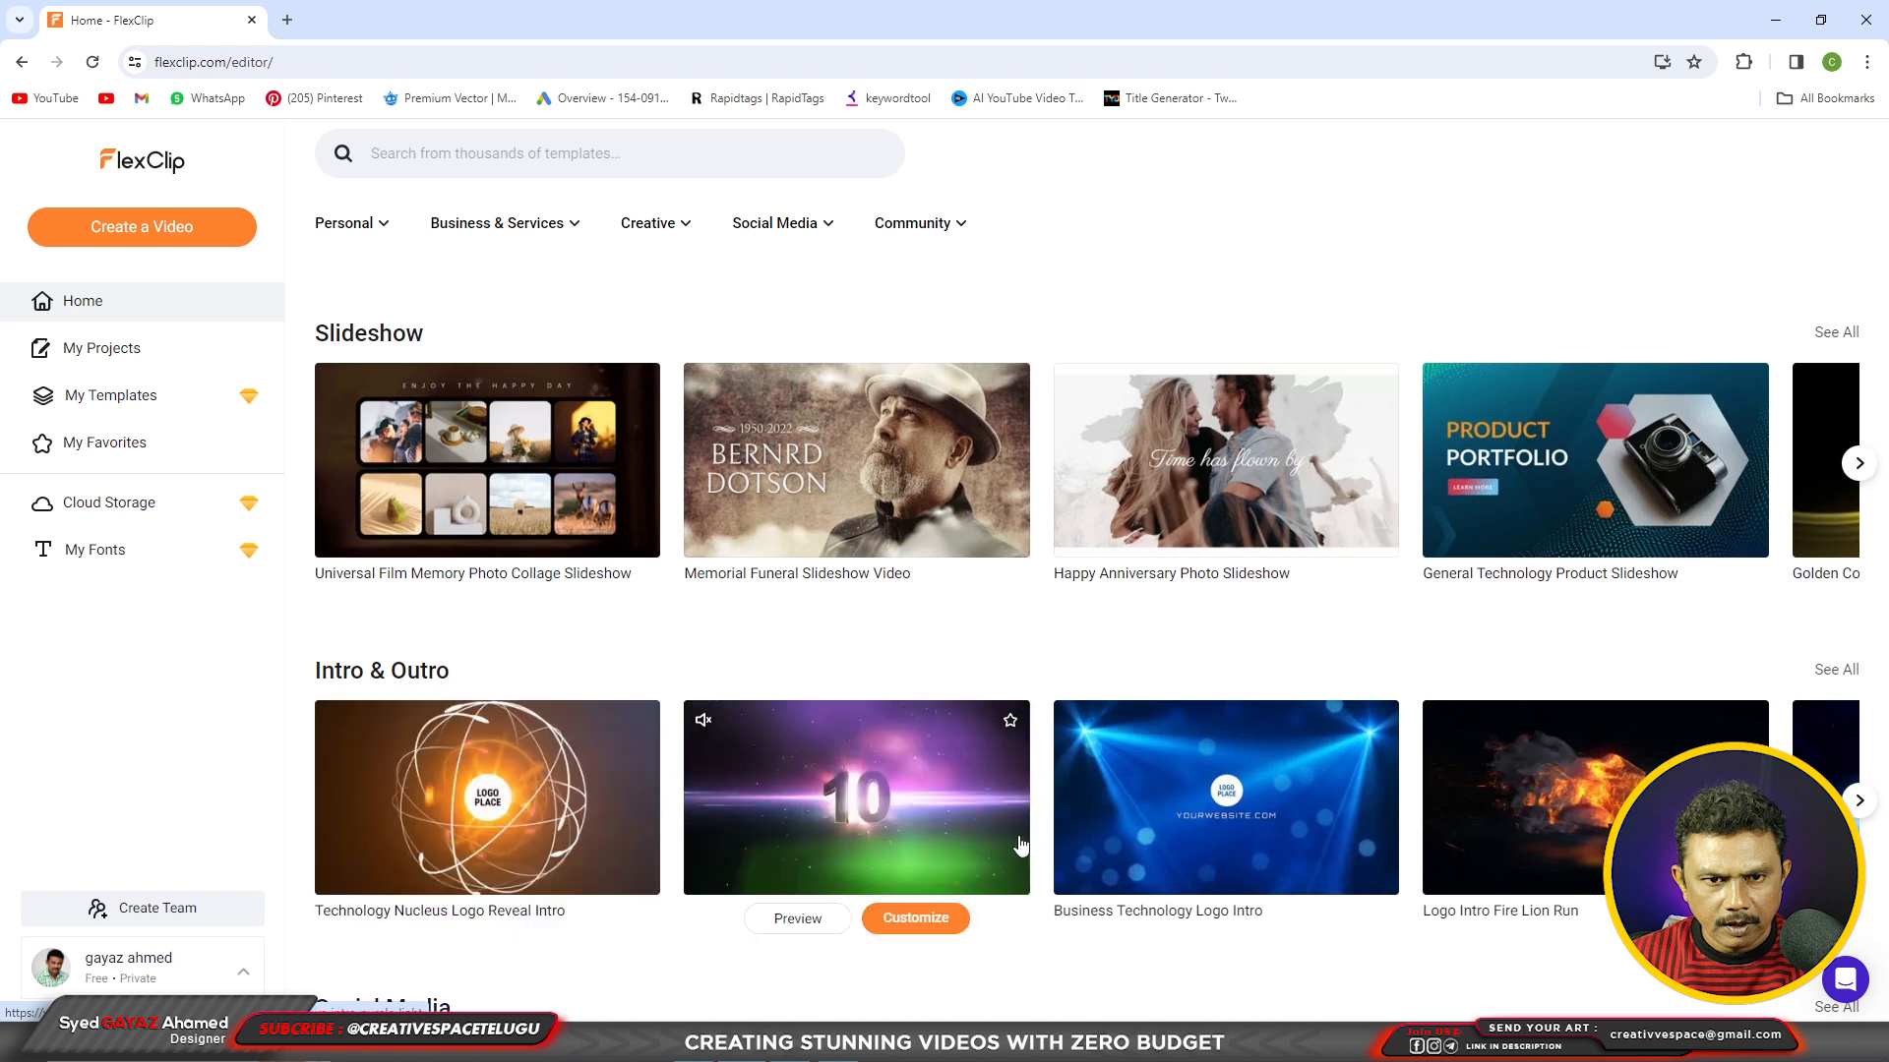
pyautogui.moveTo(1207, 845)
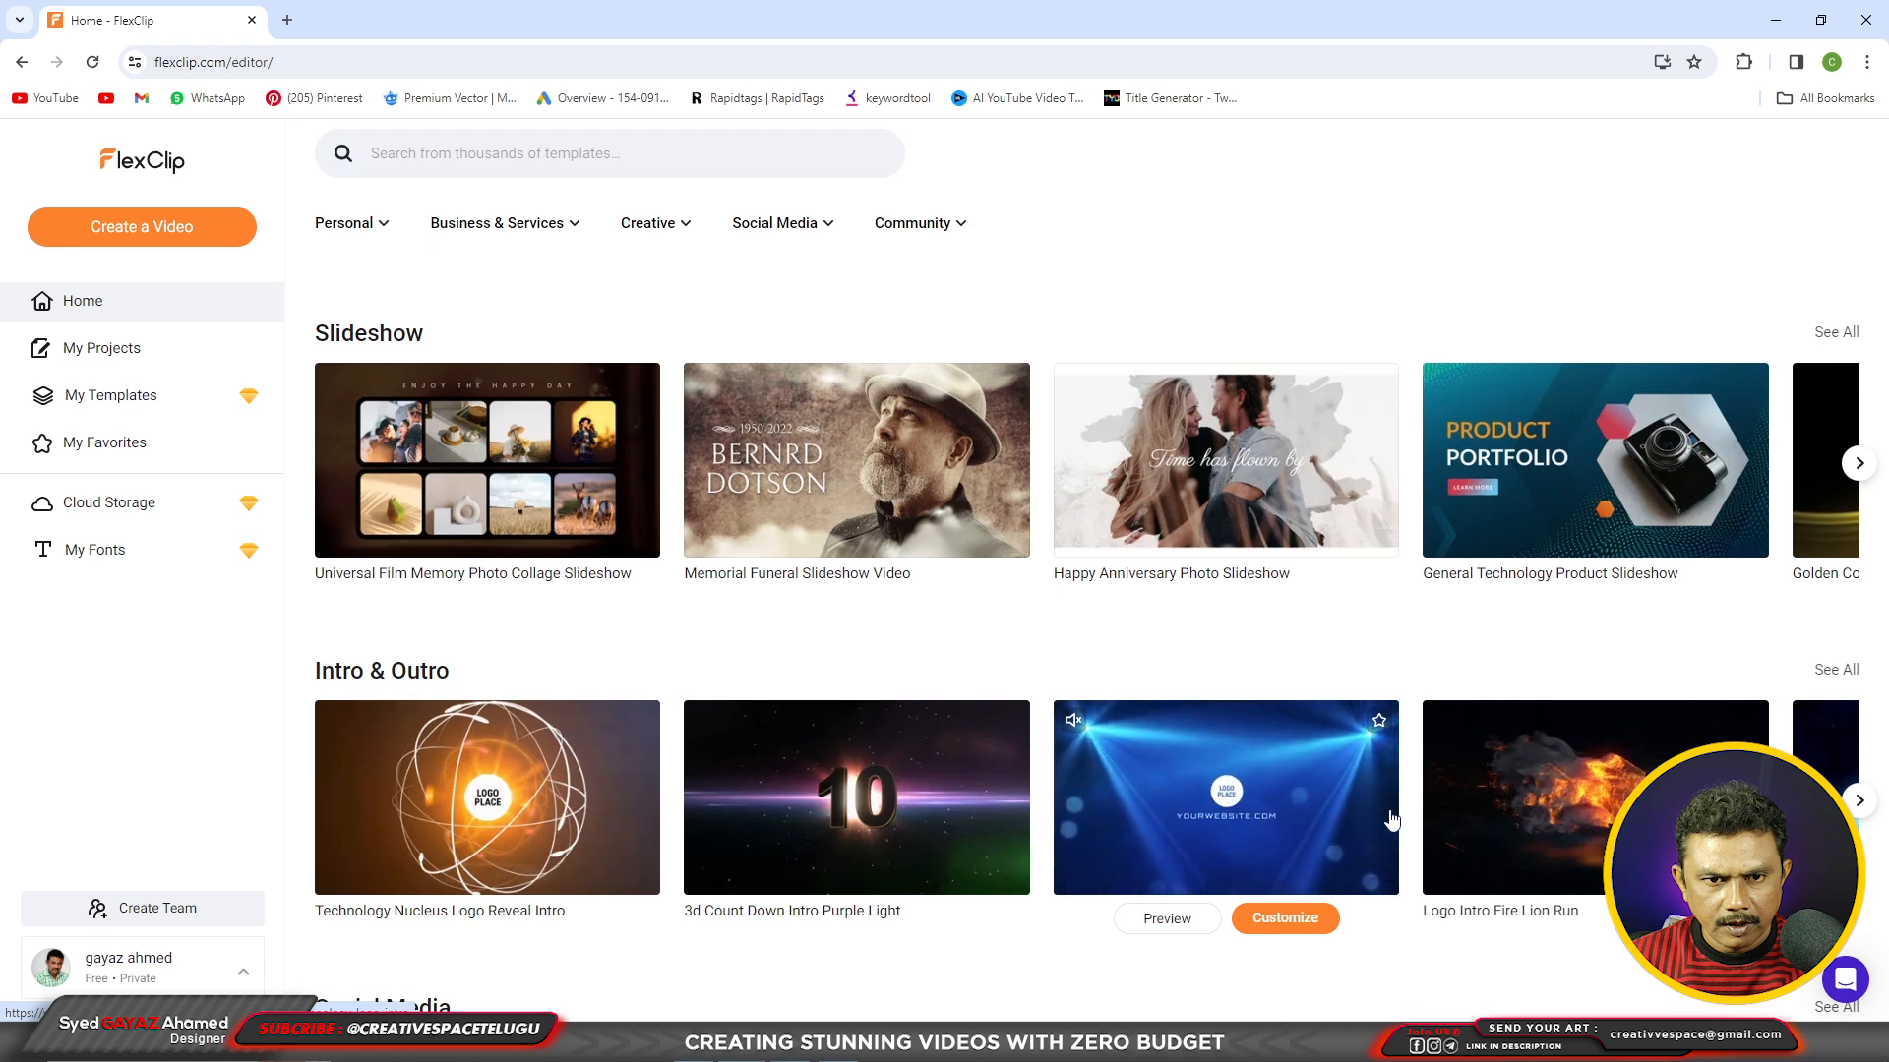
pyautogui.click(1860, 809)
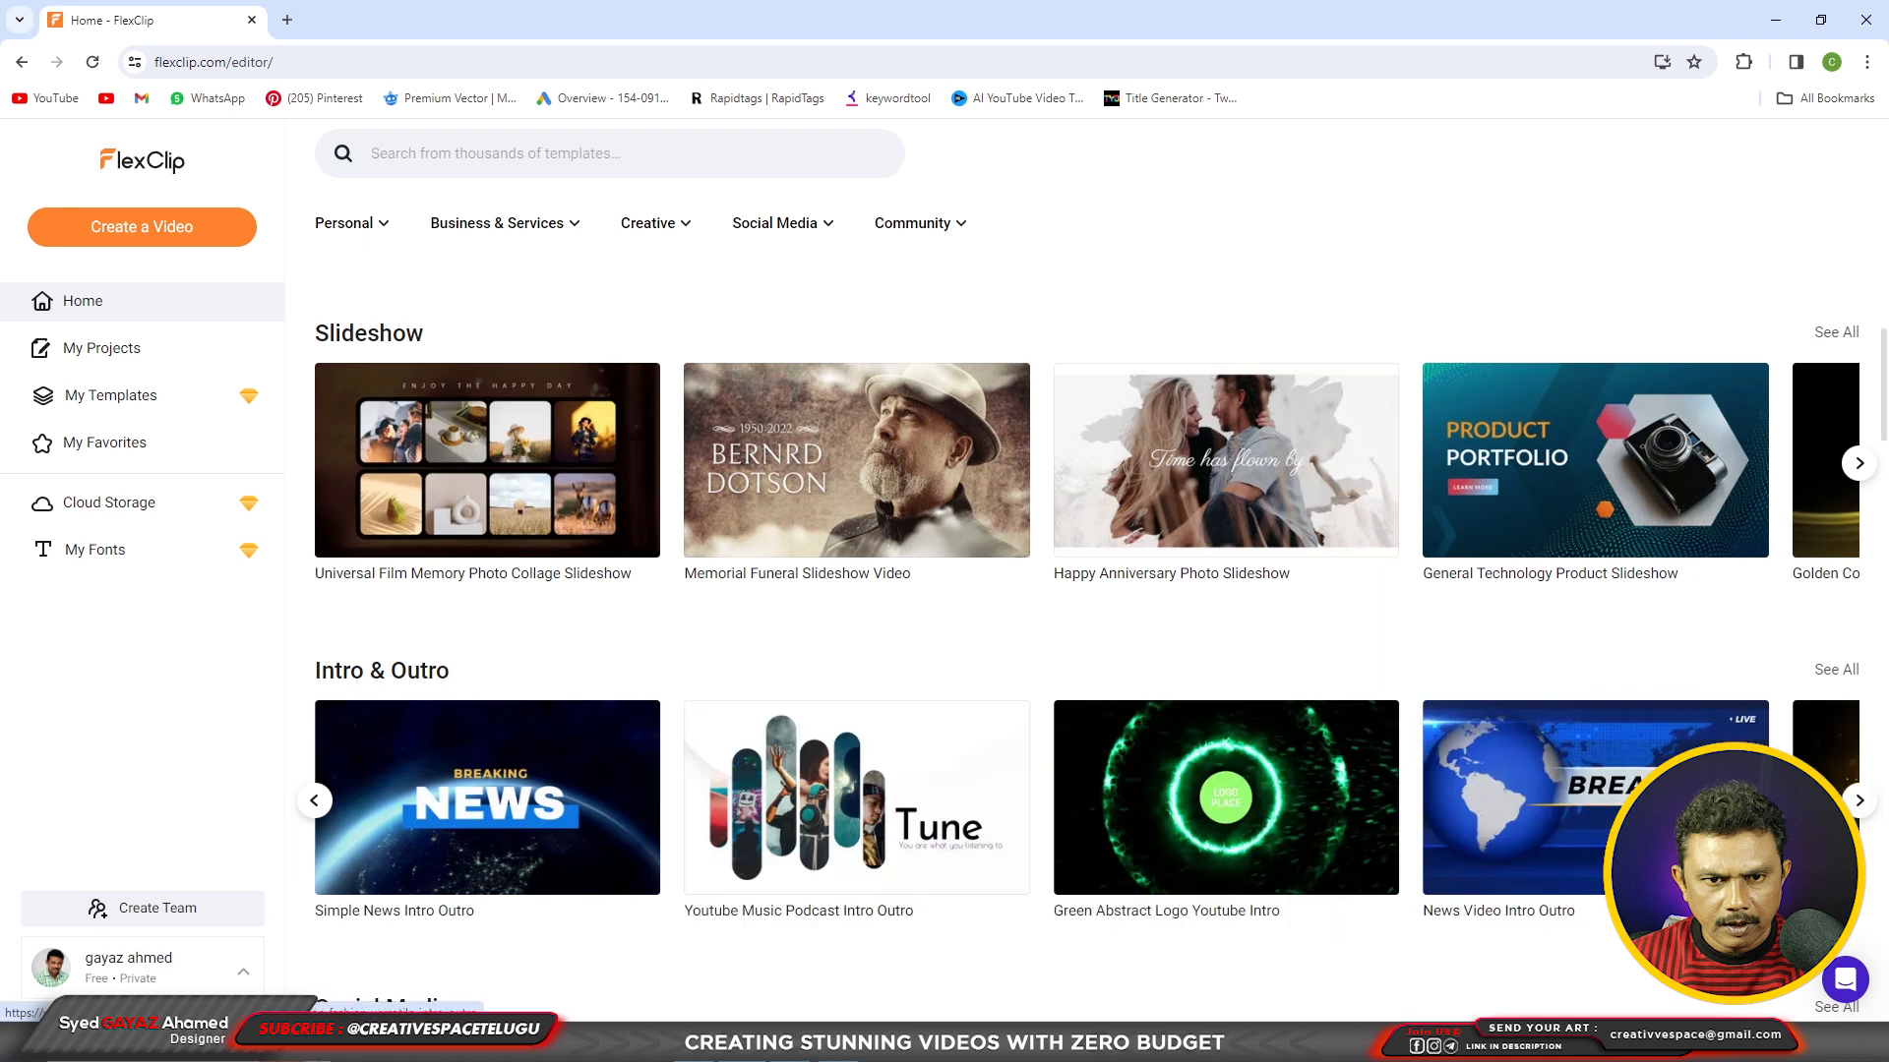
# Browse the Social Media, Education & Training and Corporate template rows
pyautogui.scroll(-4, 1090, 811)
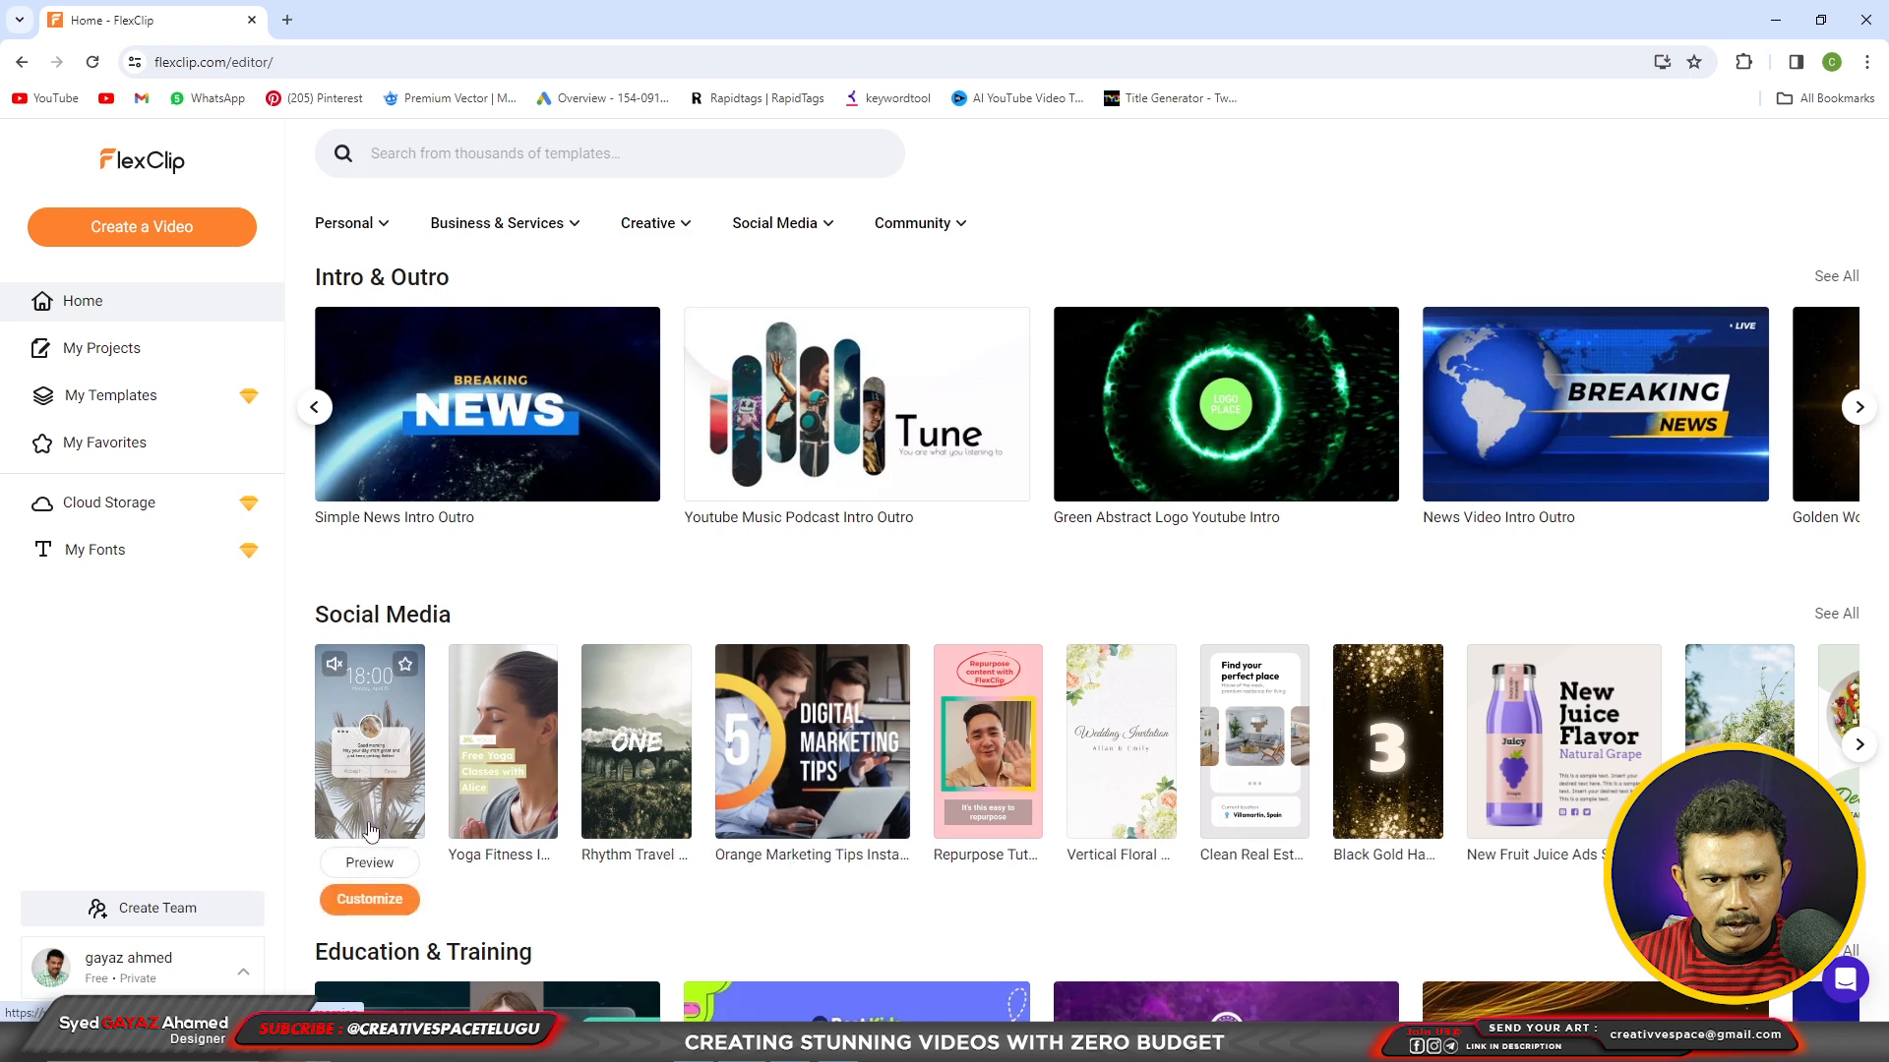
pyautogui.scroll(-3, 374, 829)
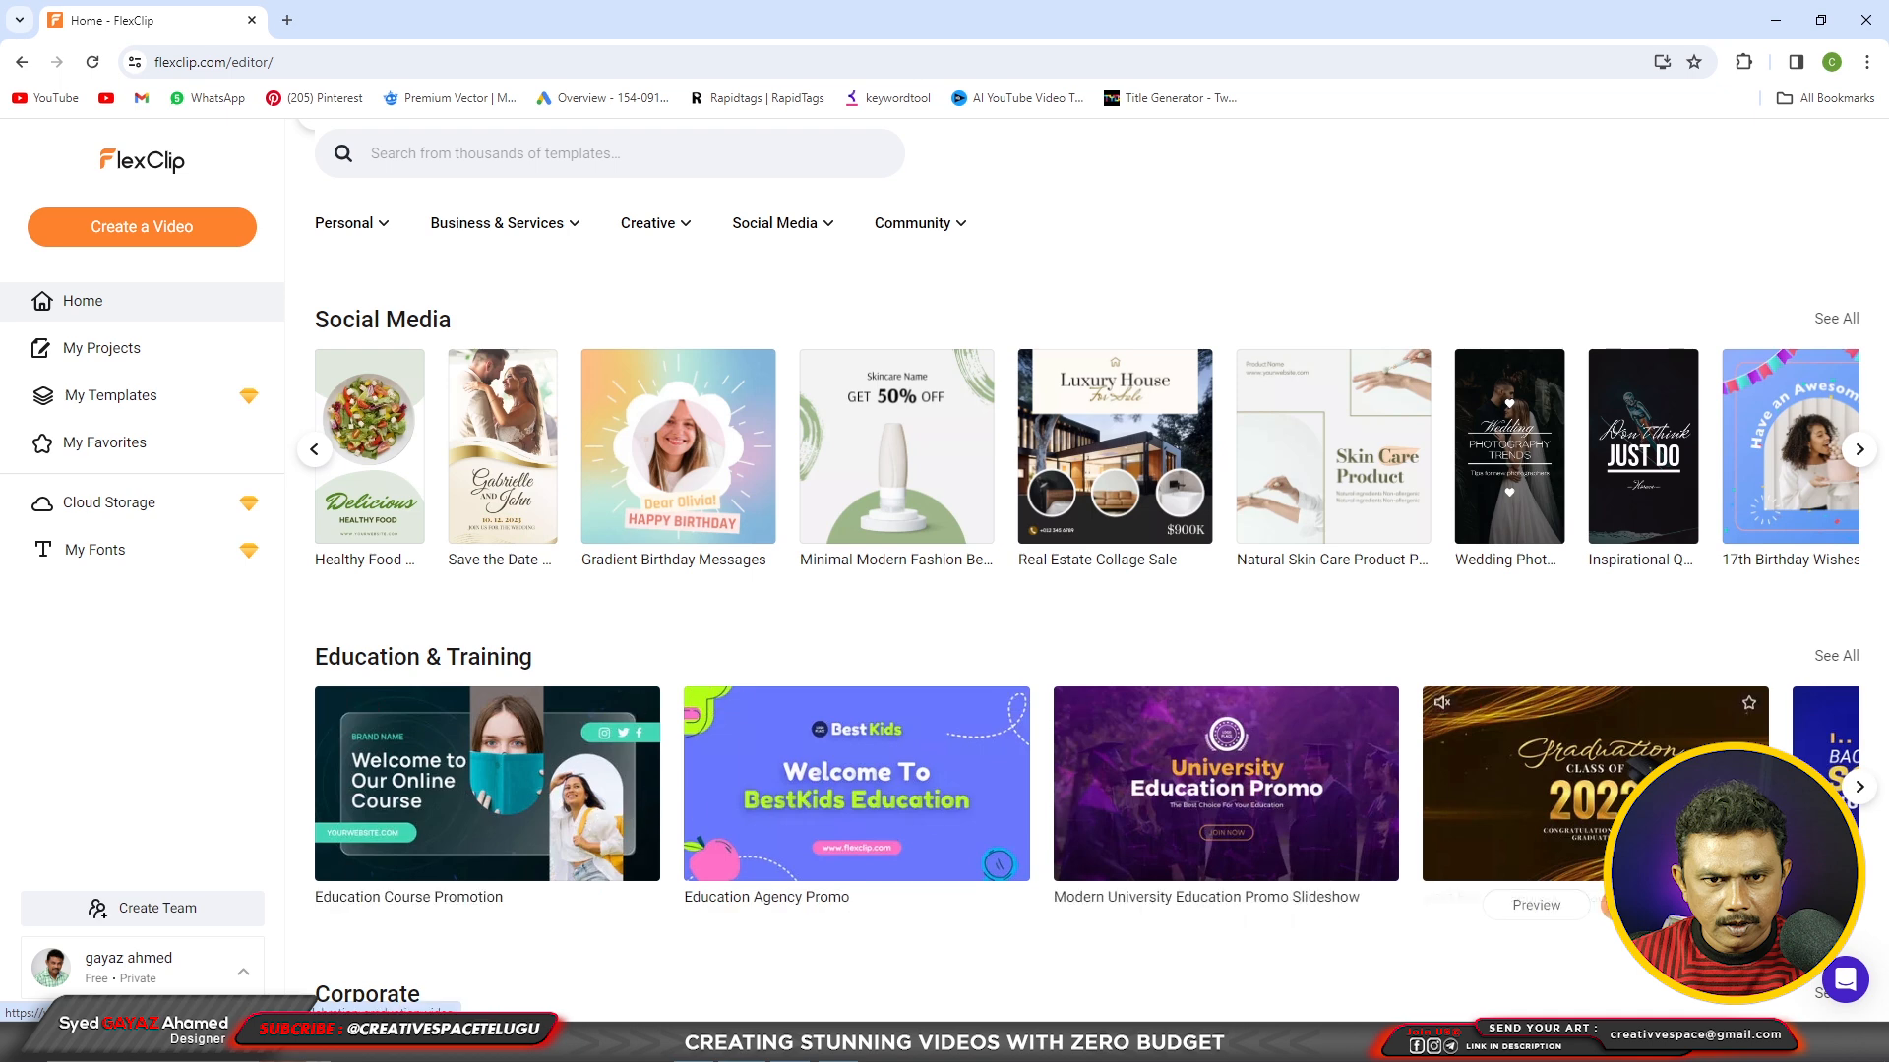
pyautogui.scroll(-3, 1599, 826)
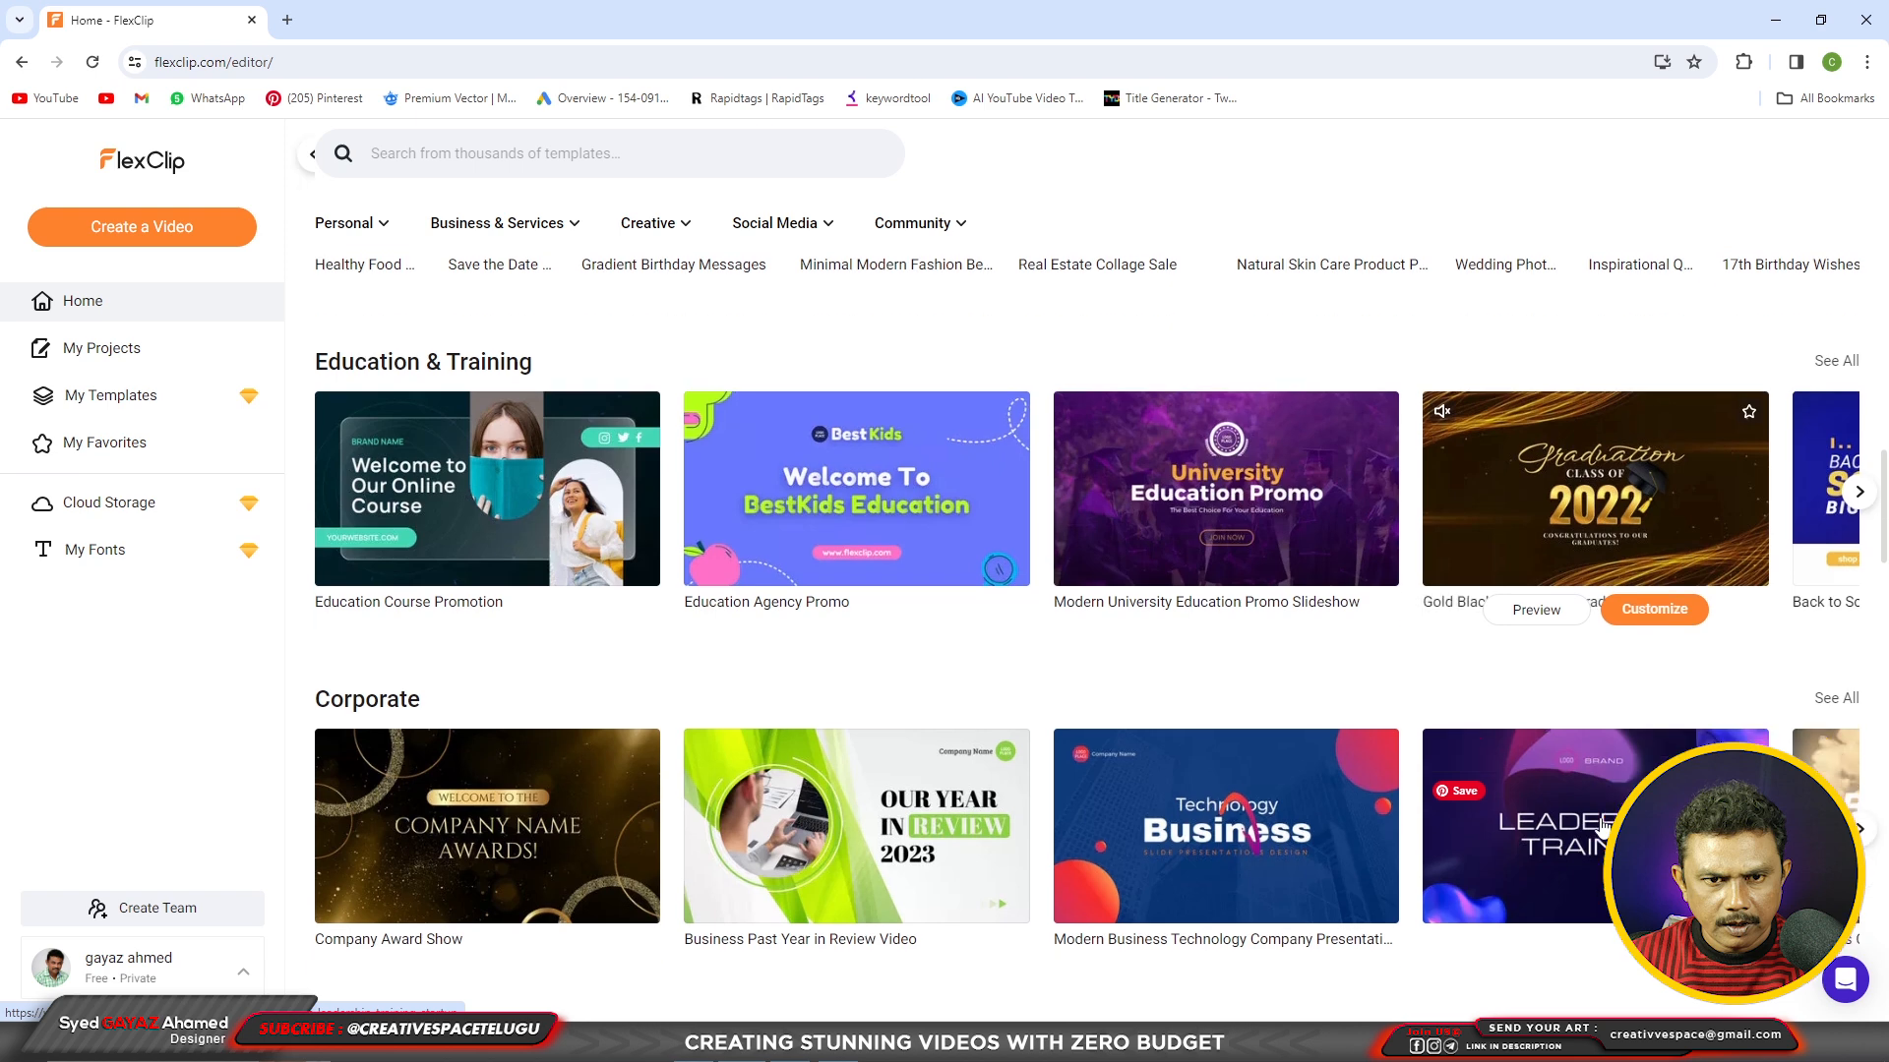
pyautogui.scroll(-2, 524, 874)
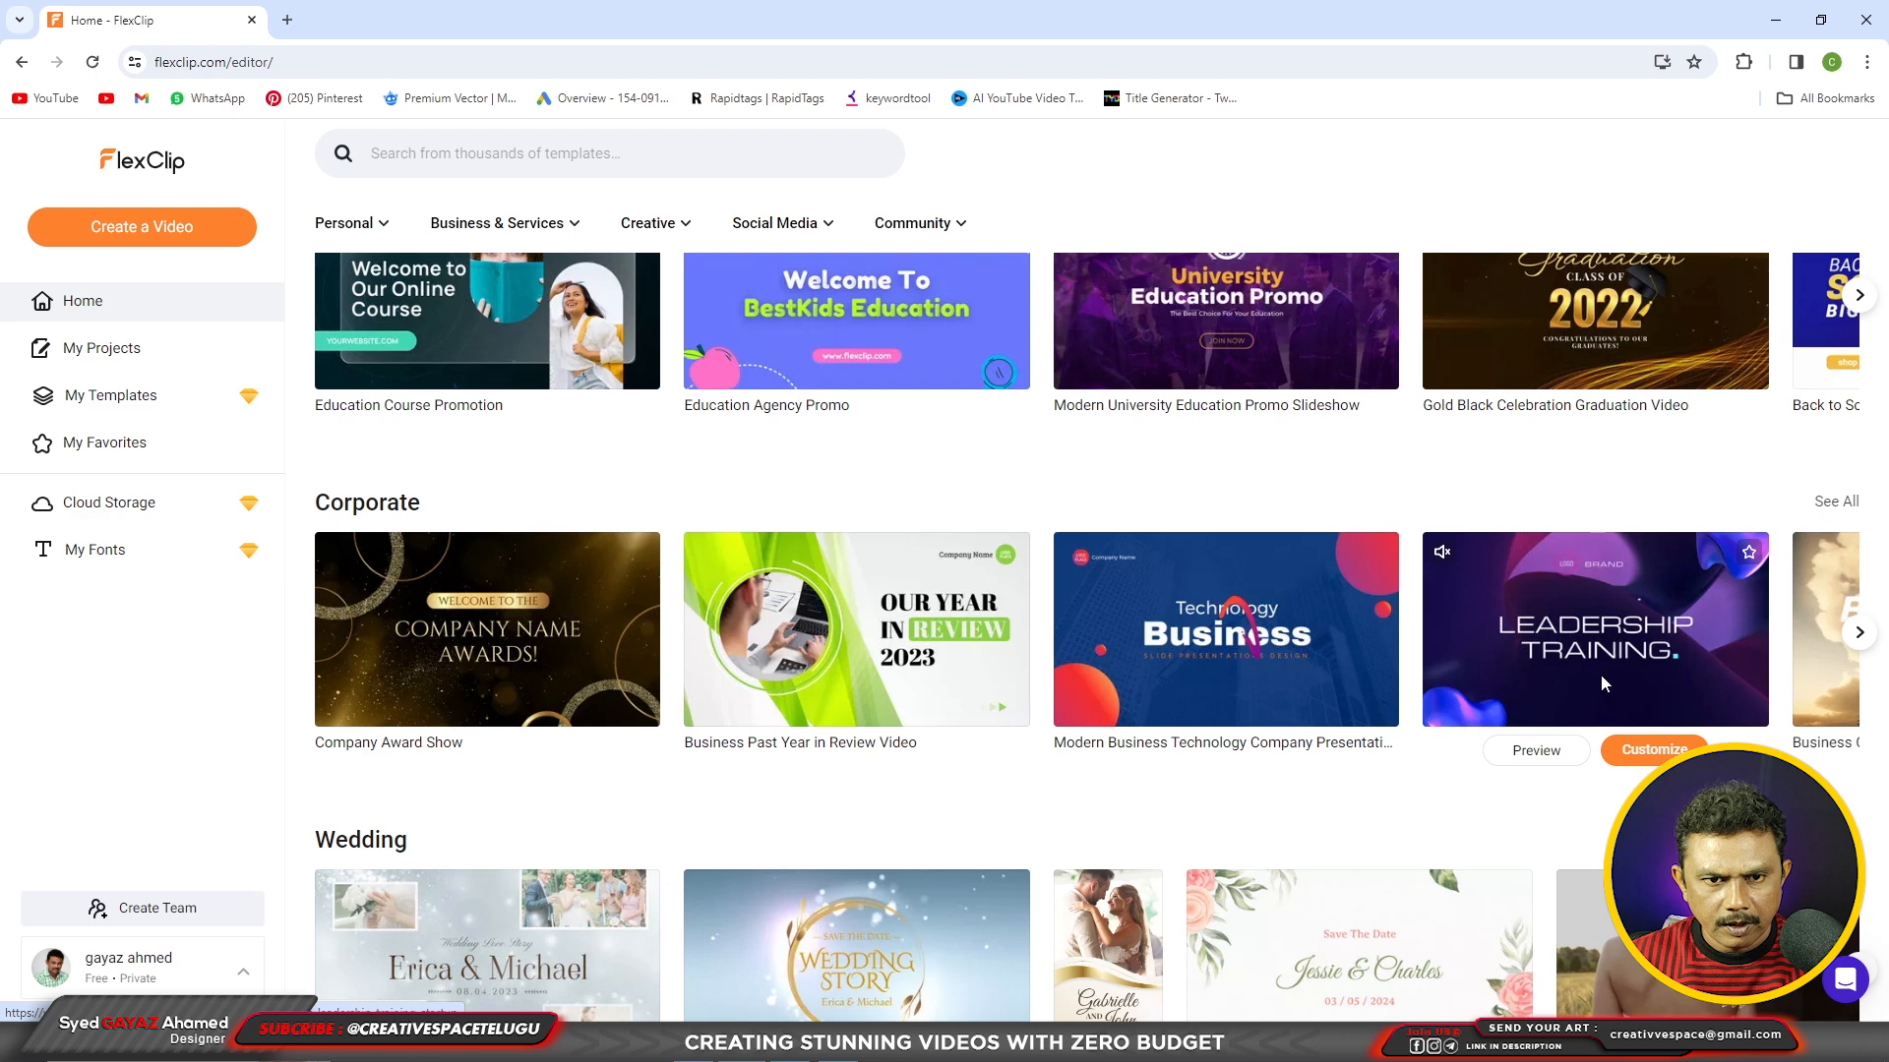
# Open the preview page of the Wedding Story template from the Wedding row in a new tab and play its video
pyautogui.scroll(-3, 1601, 675)
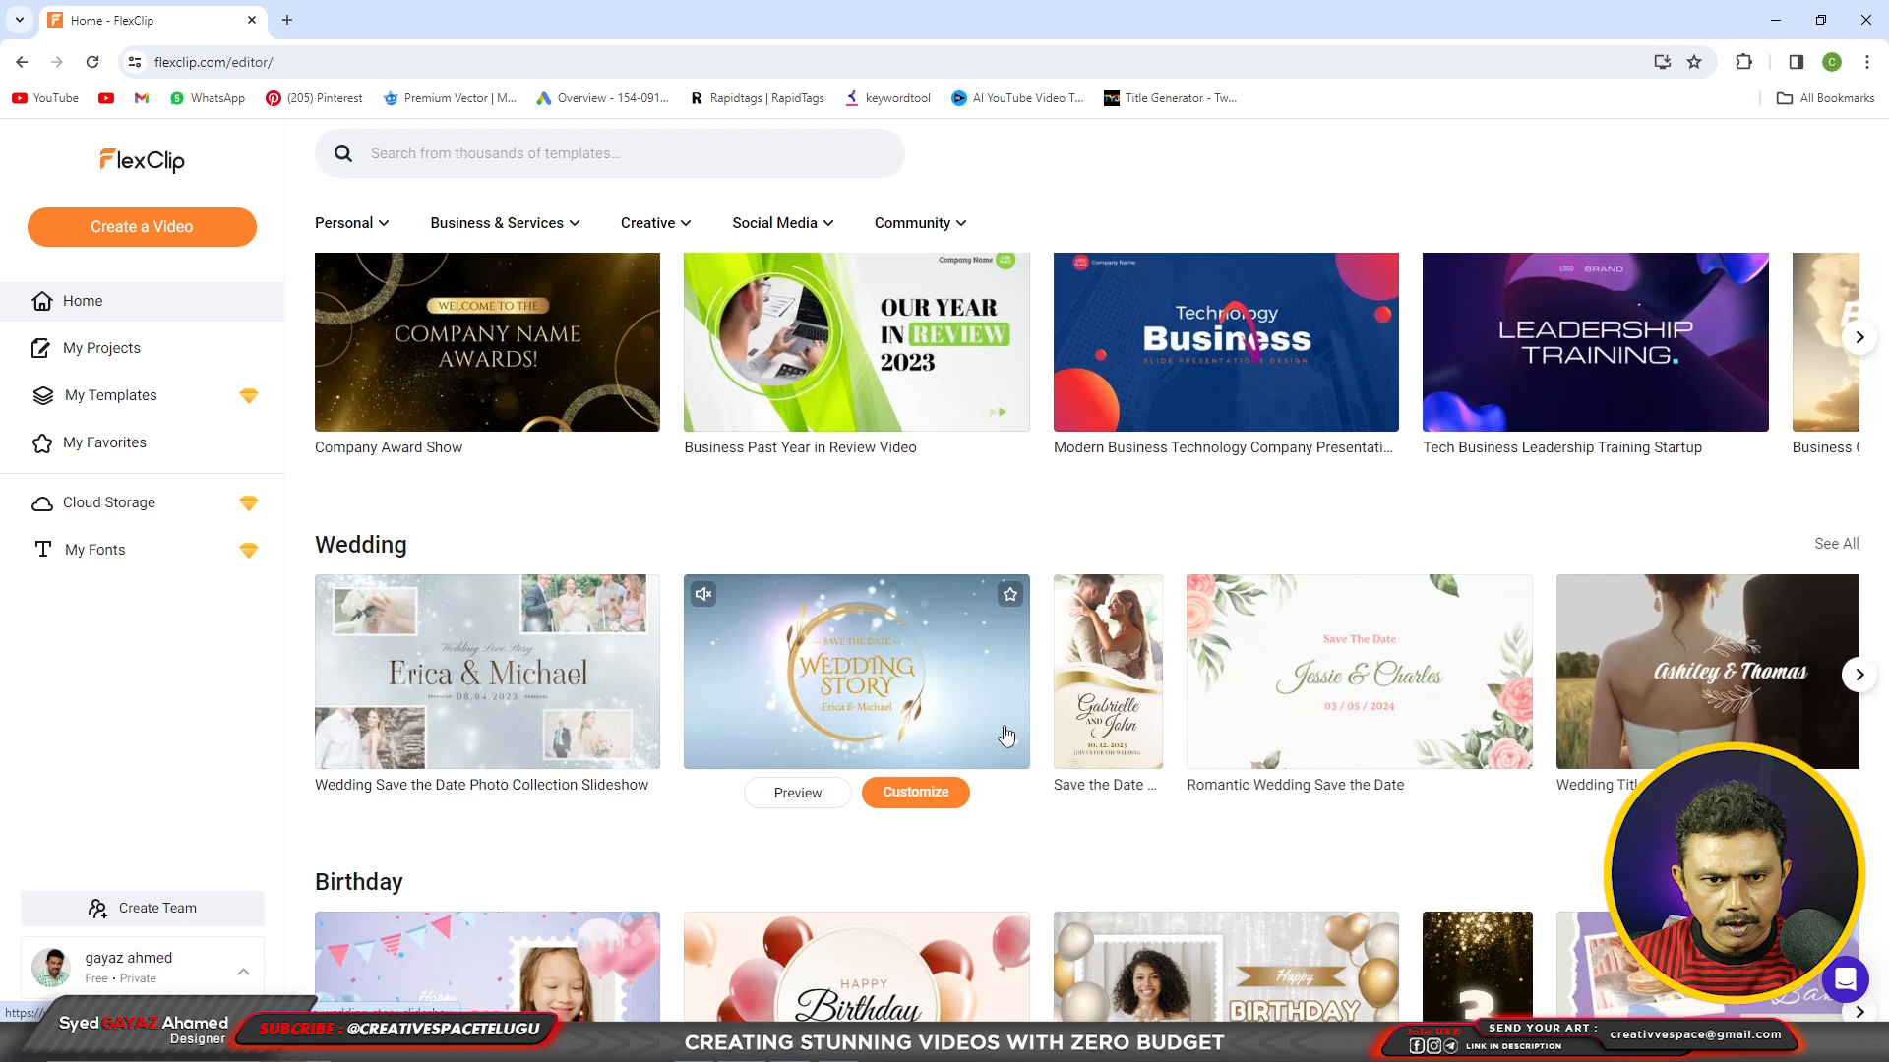
pyautogui.rightClick(805, 791)
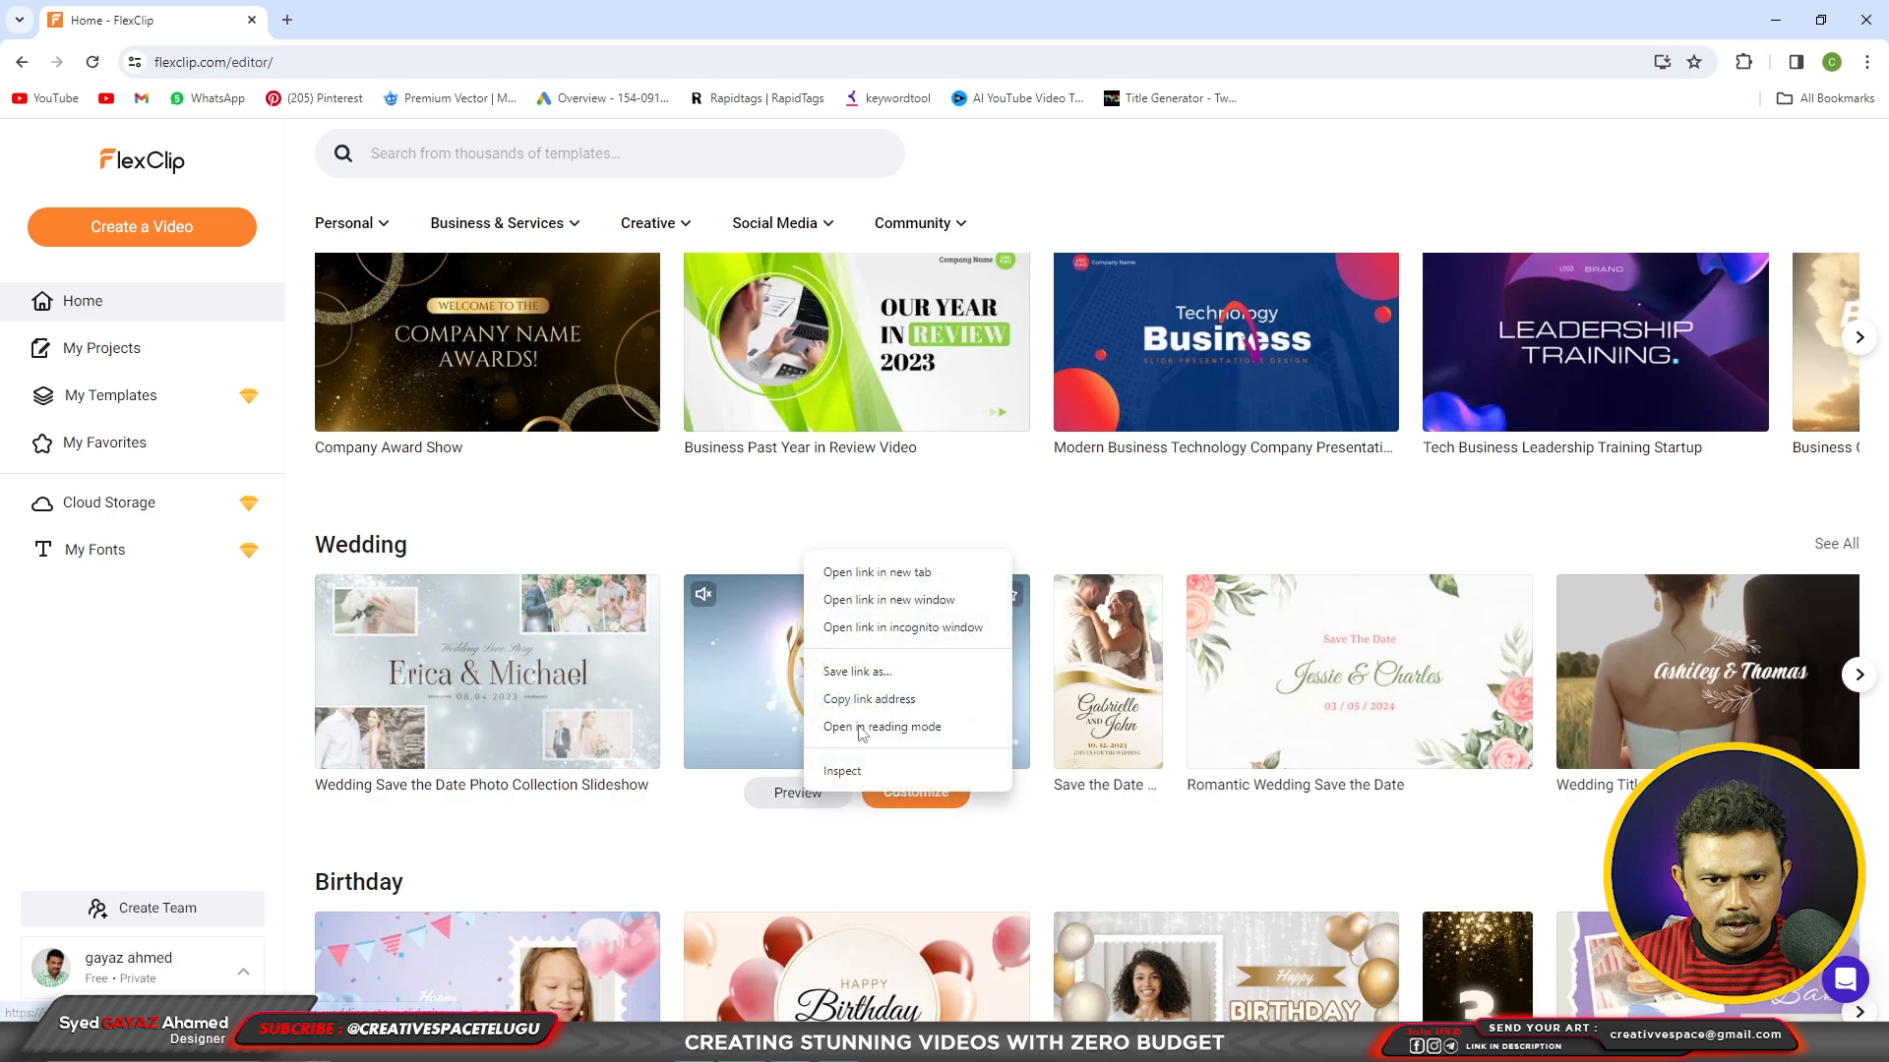
pyautogui.click(872, 573)
pyautogui.click(360, 17)
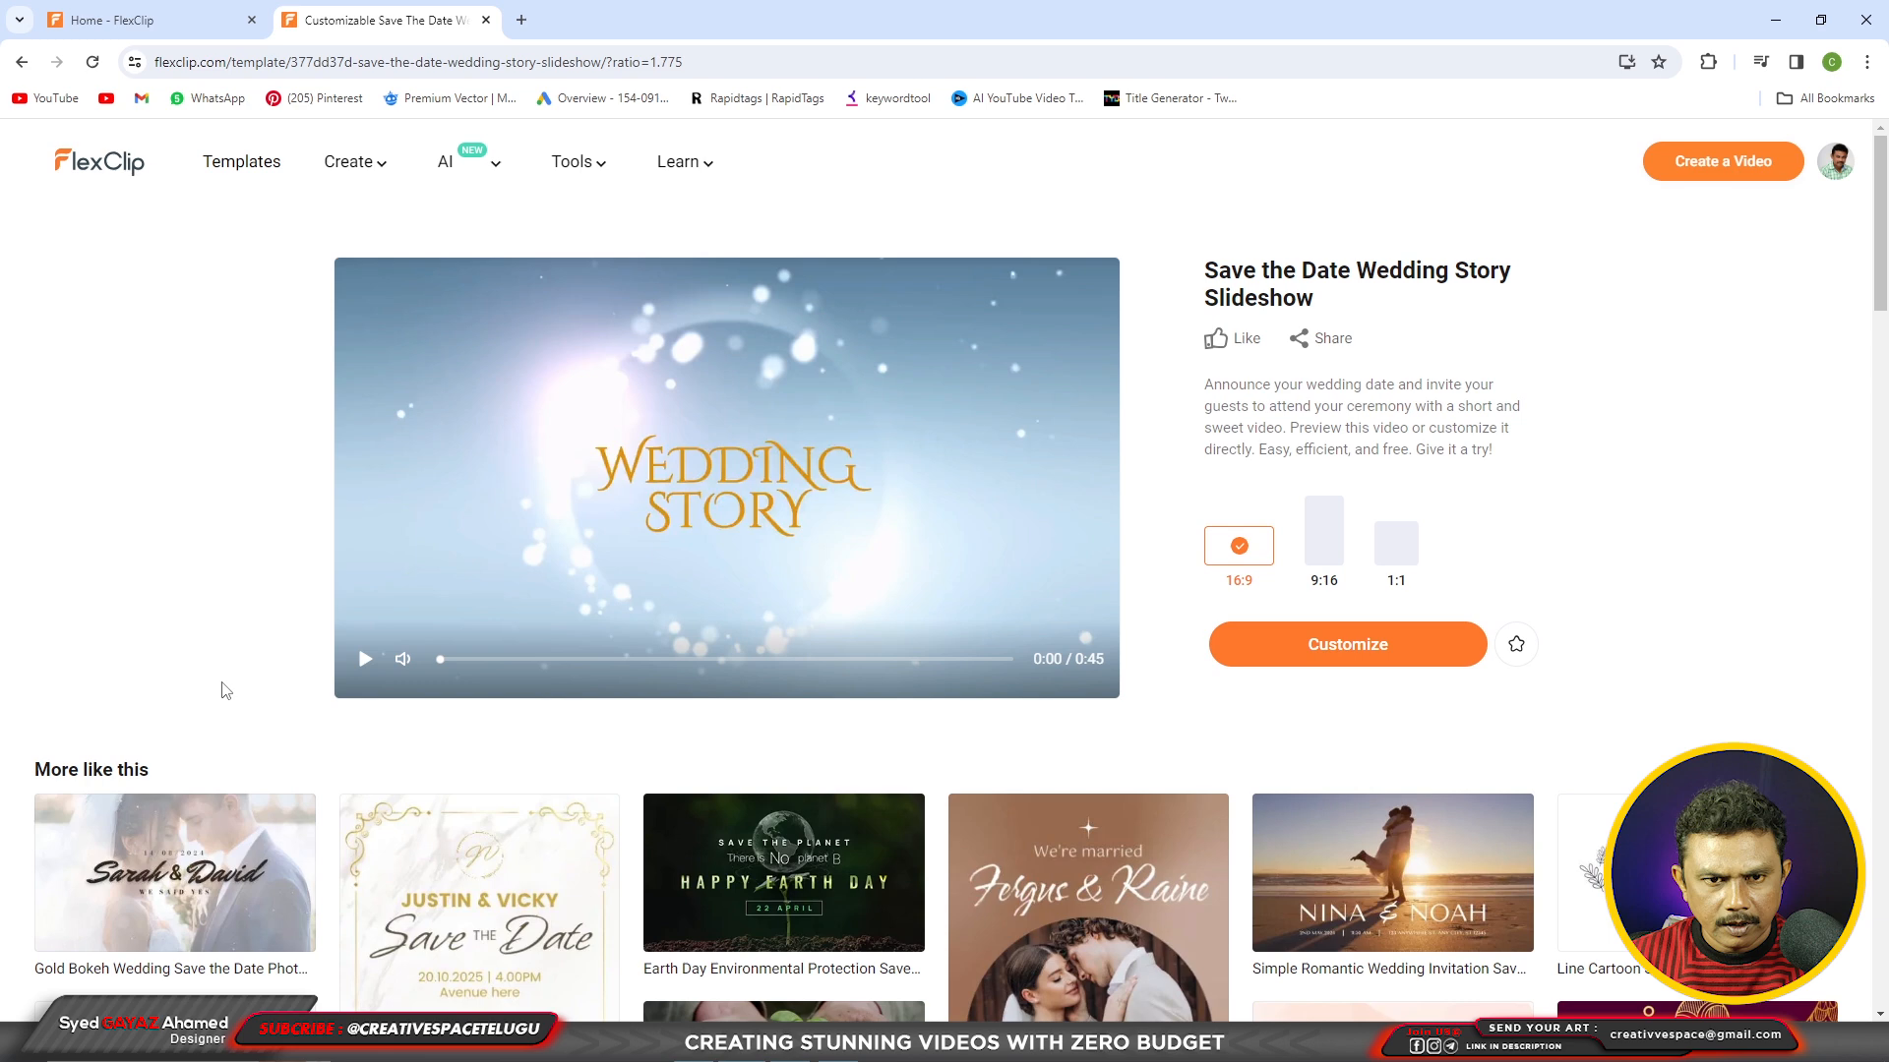
pyautogui.click(365, 660)
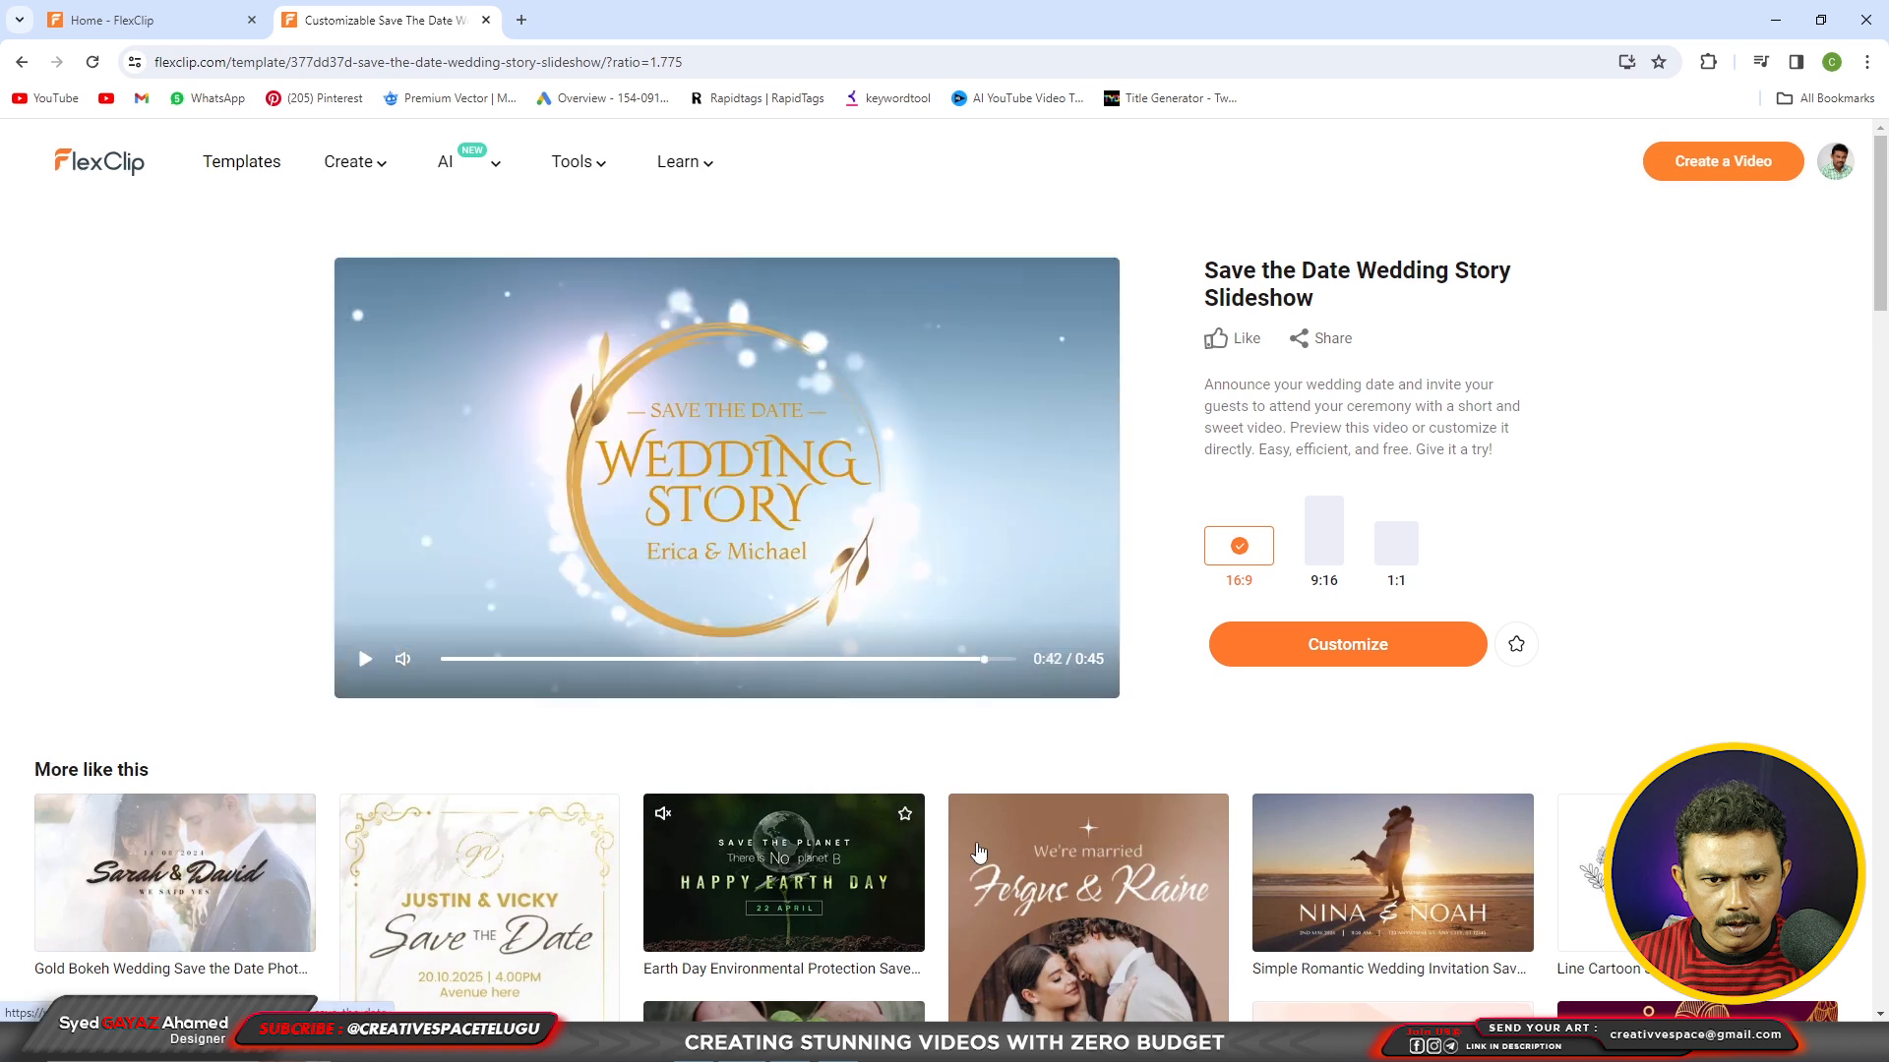
# Look through the similar templates listed under More like this and return to the Wedding Story preview
pyautogui.scroll(-10, 977, 851)
pyautogui.scroll(-4, 1507, 743)
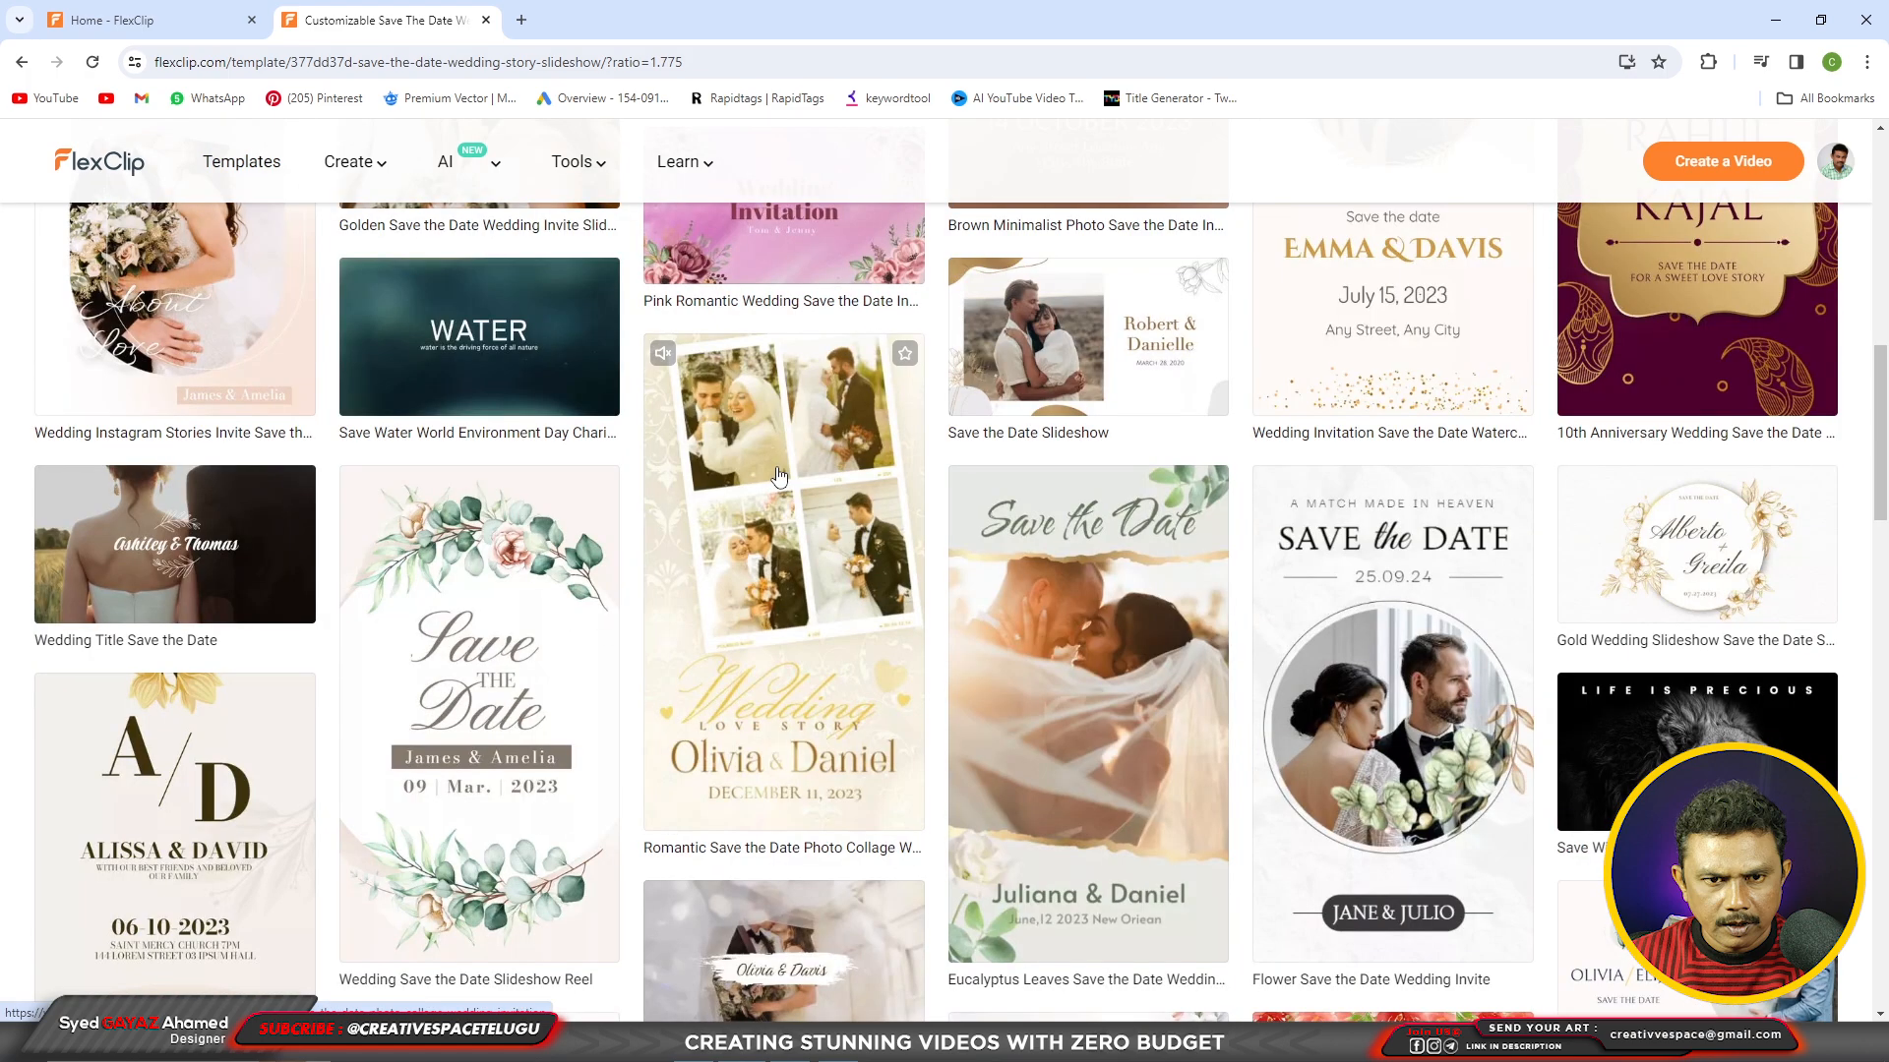
pyautogui.scroll(-1, 1453, 605)
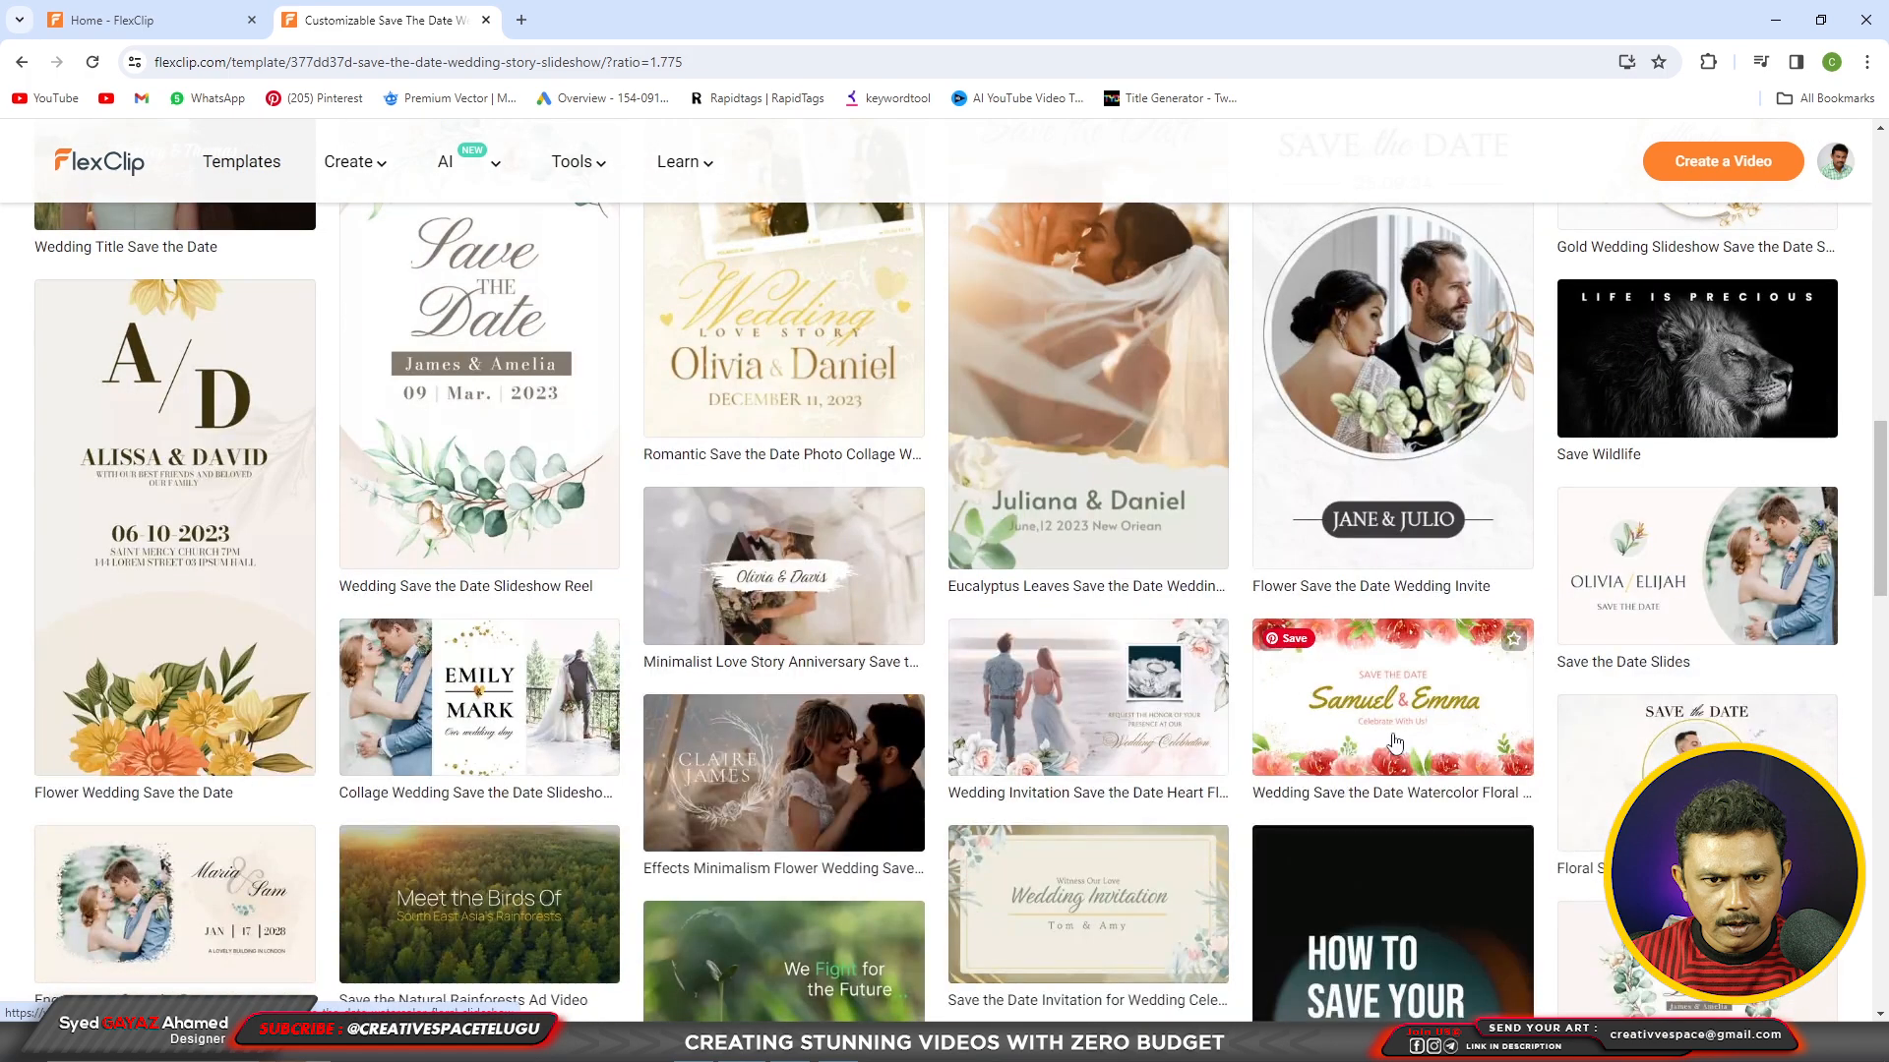
pyautogui.scroll(6, 733, 694)
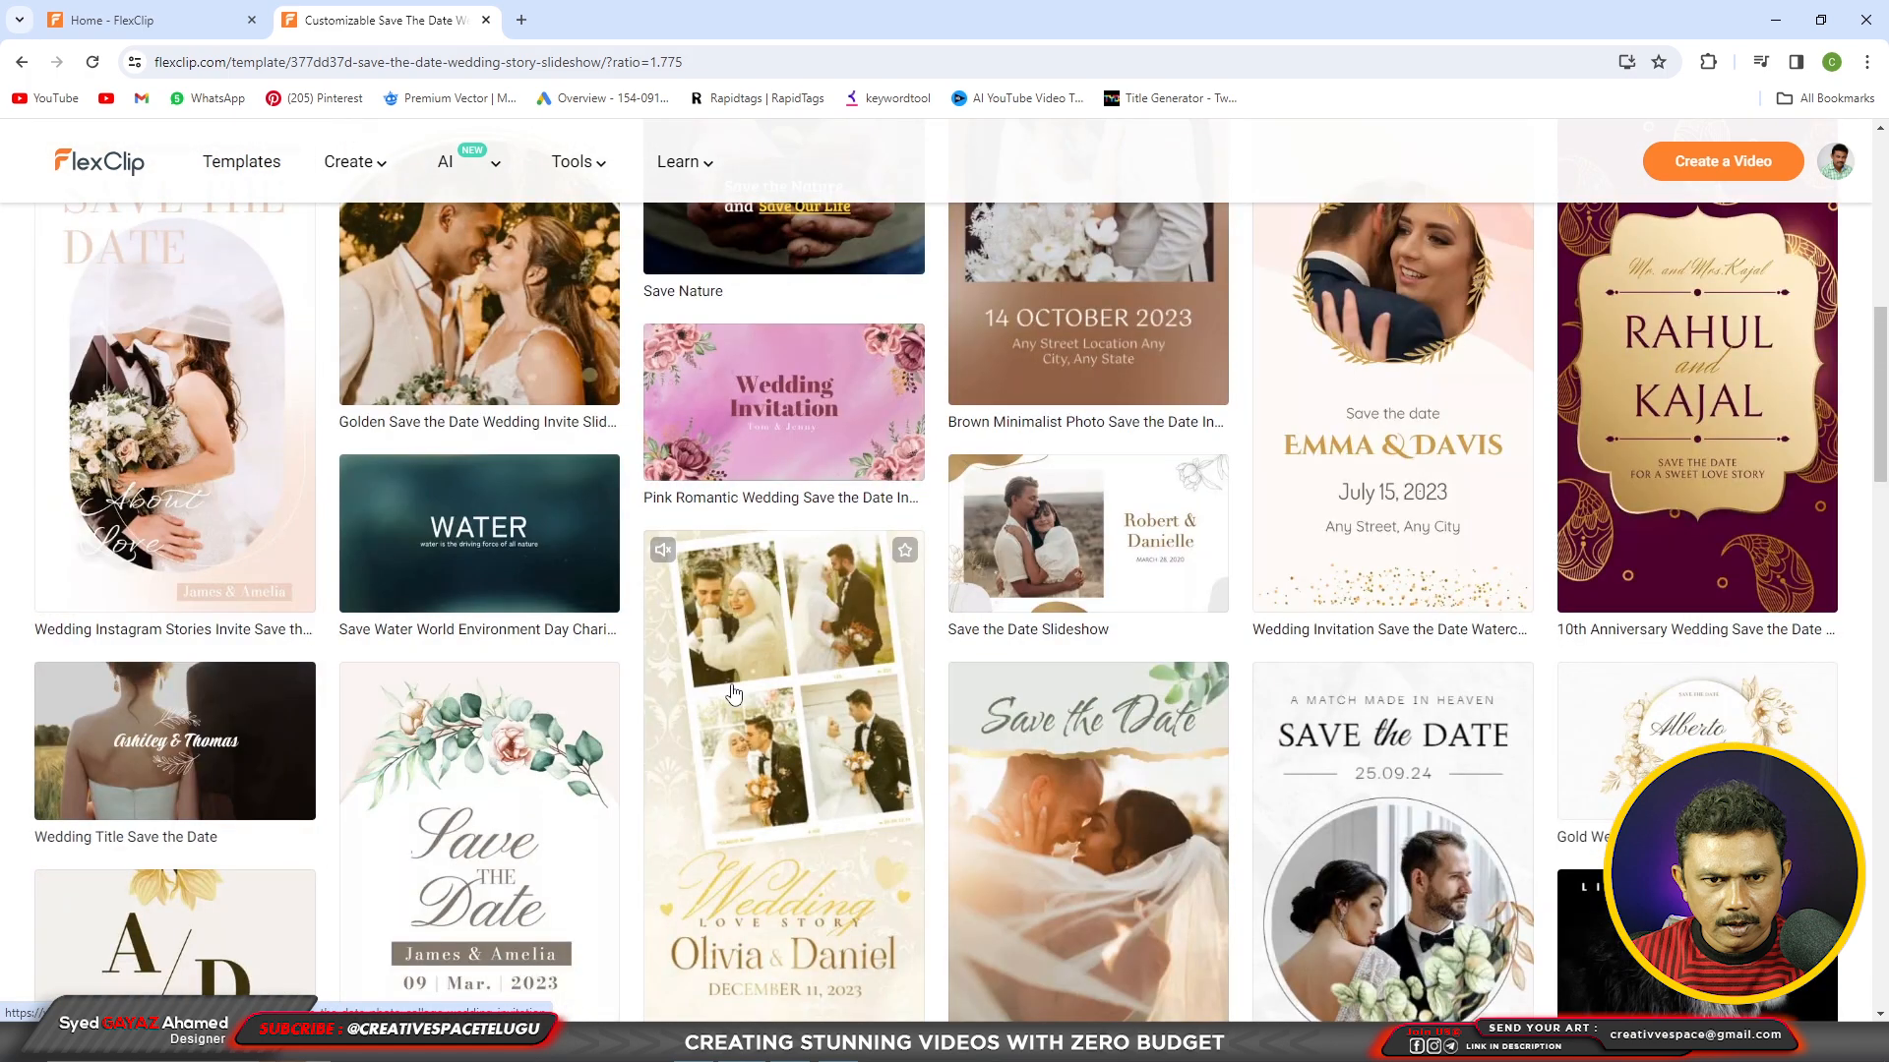
pyautogui.scroll(5, 732, 693)
pyautogui.scroll(4, 732, 694)
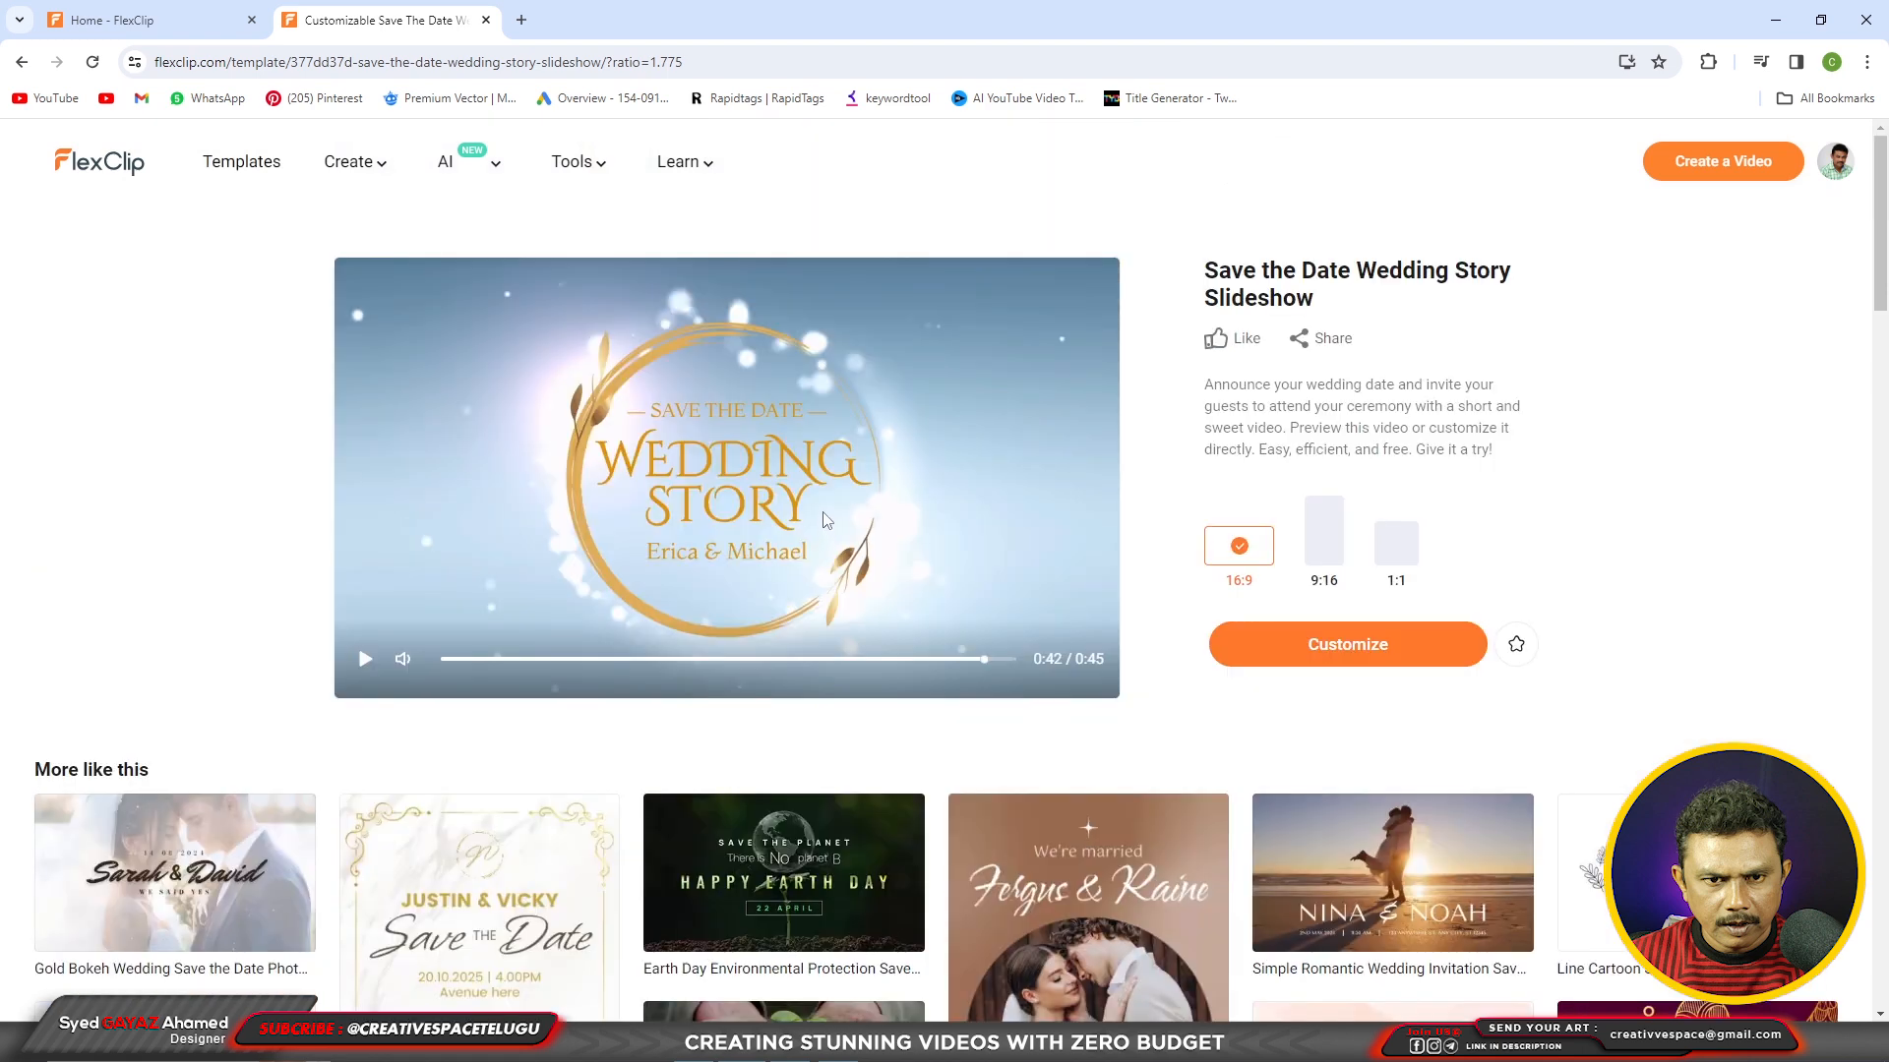
# Close the Wedding Story preview and browse the template rows from Birthday down to Lifestyle on the home page
pyautogui.click(485, 20)
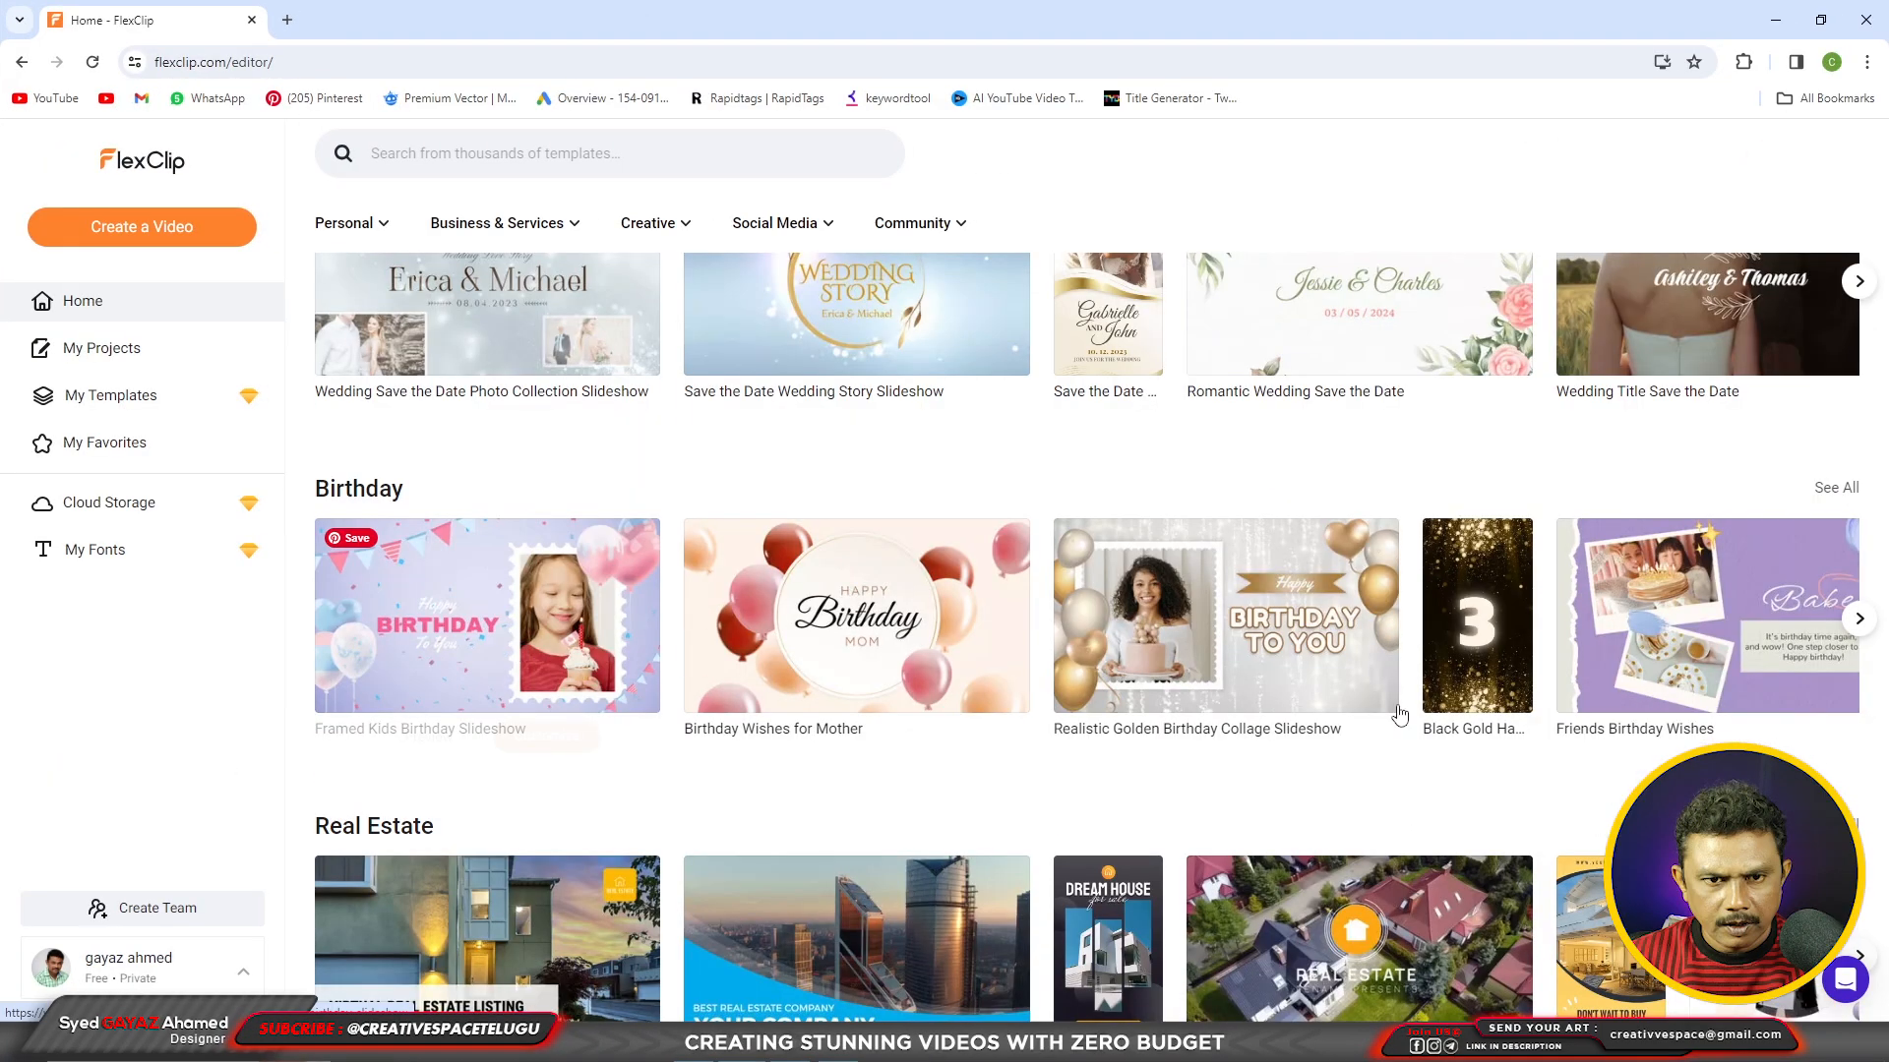
pyautogui.scroll(-3, 1220, 913)
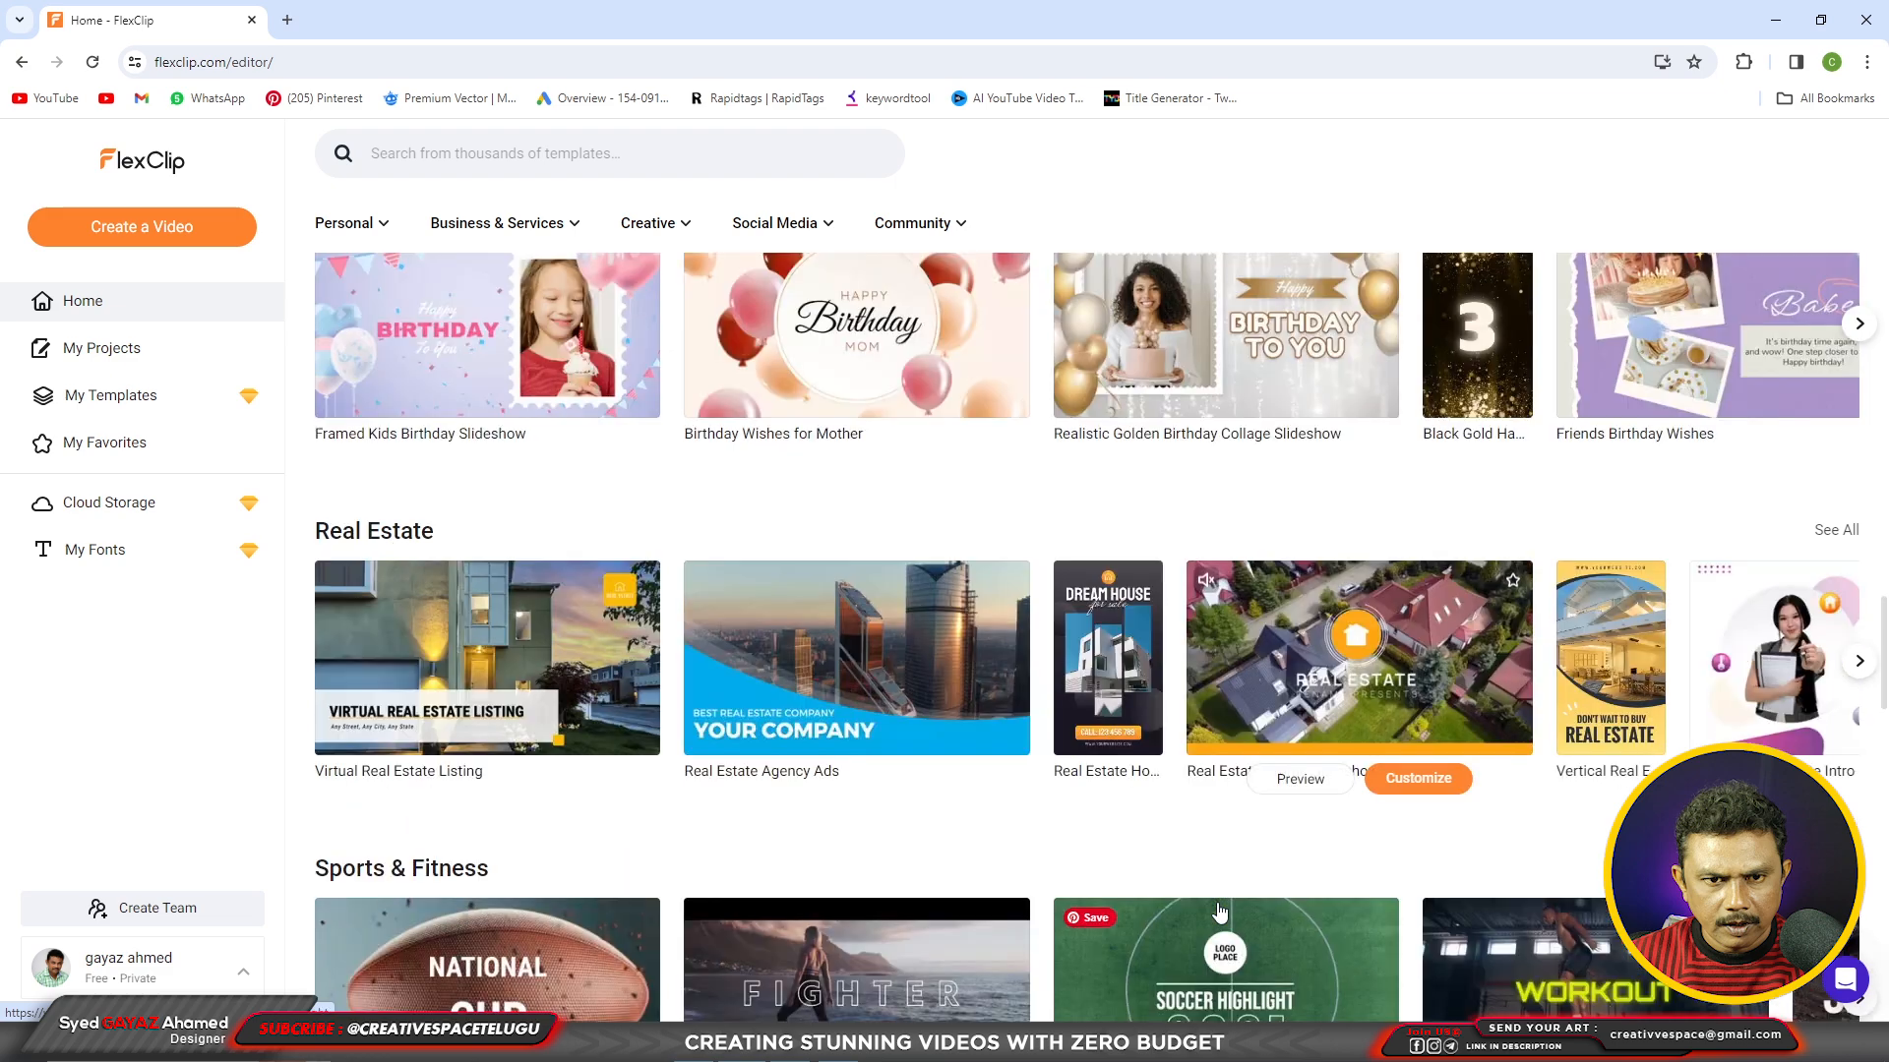
pyautogui.scroll(-2, 1220, 913)
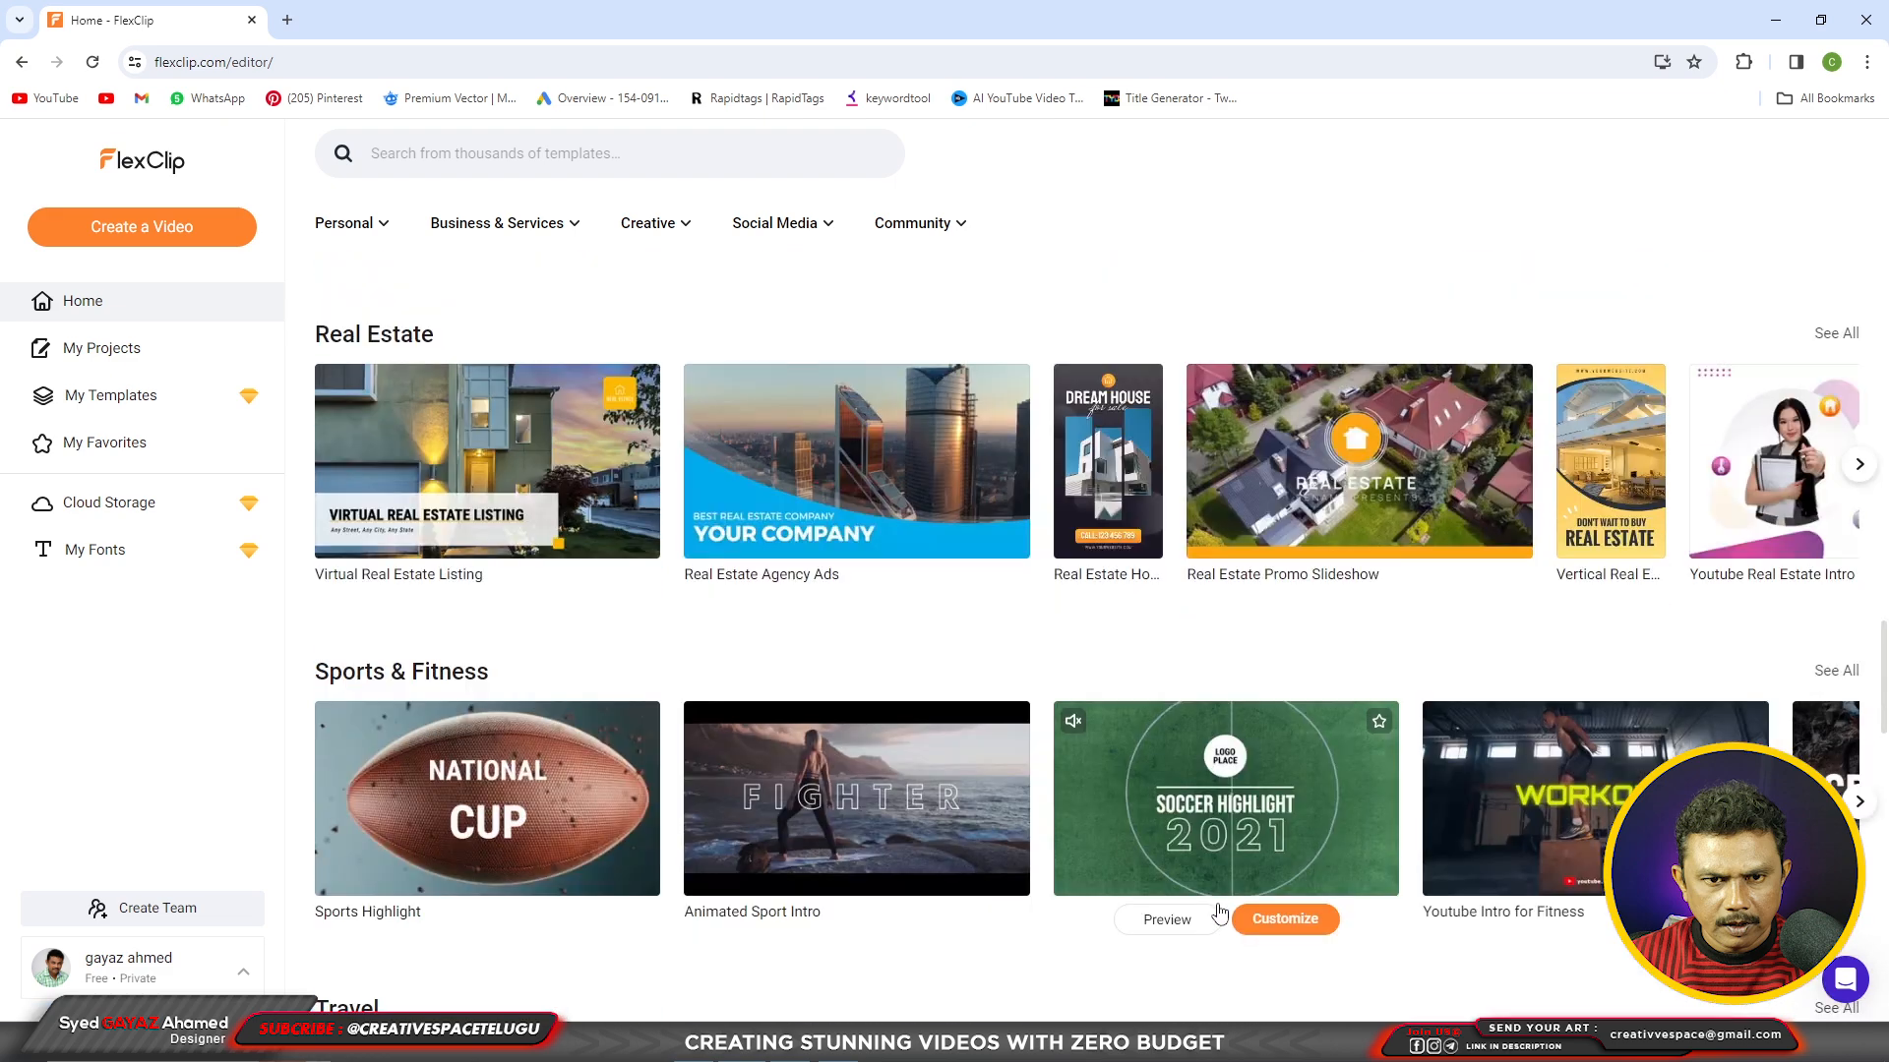
pyautogui.scroll(-3, 1220, 913)
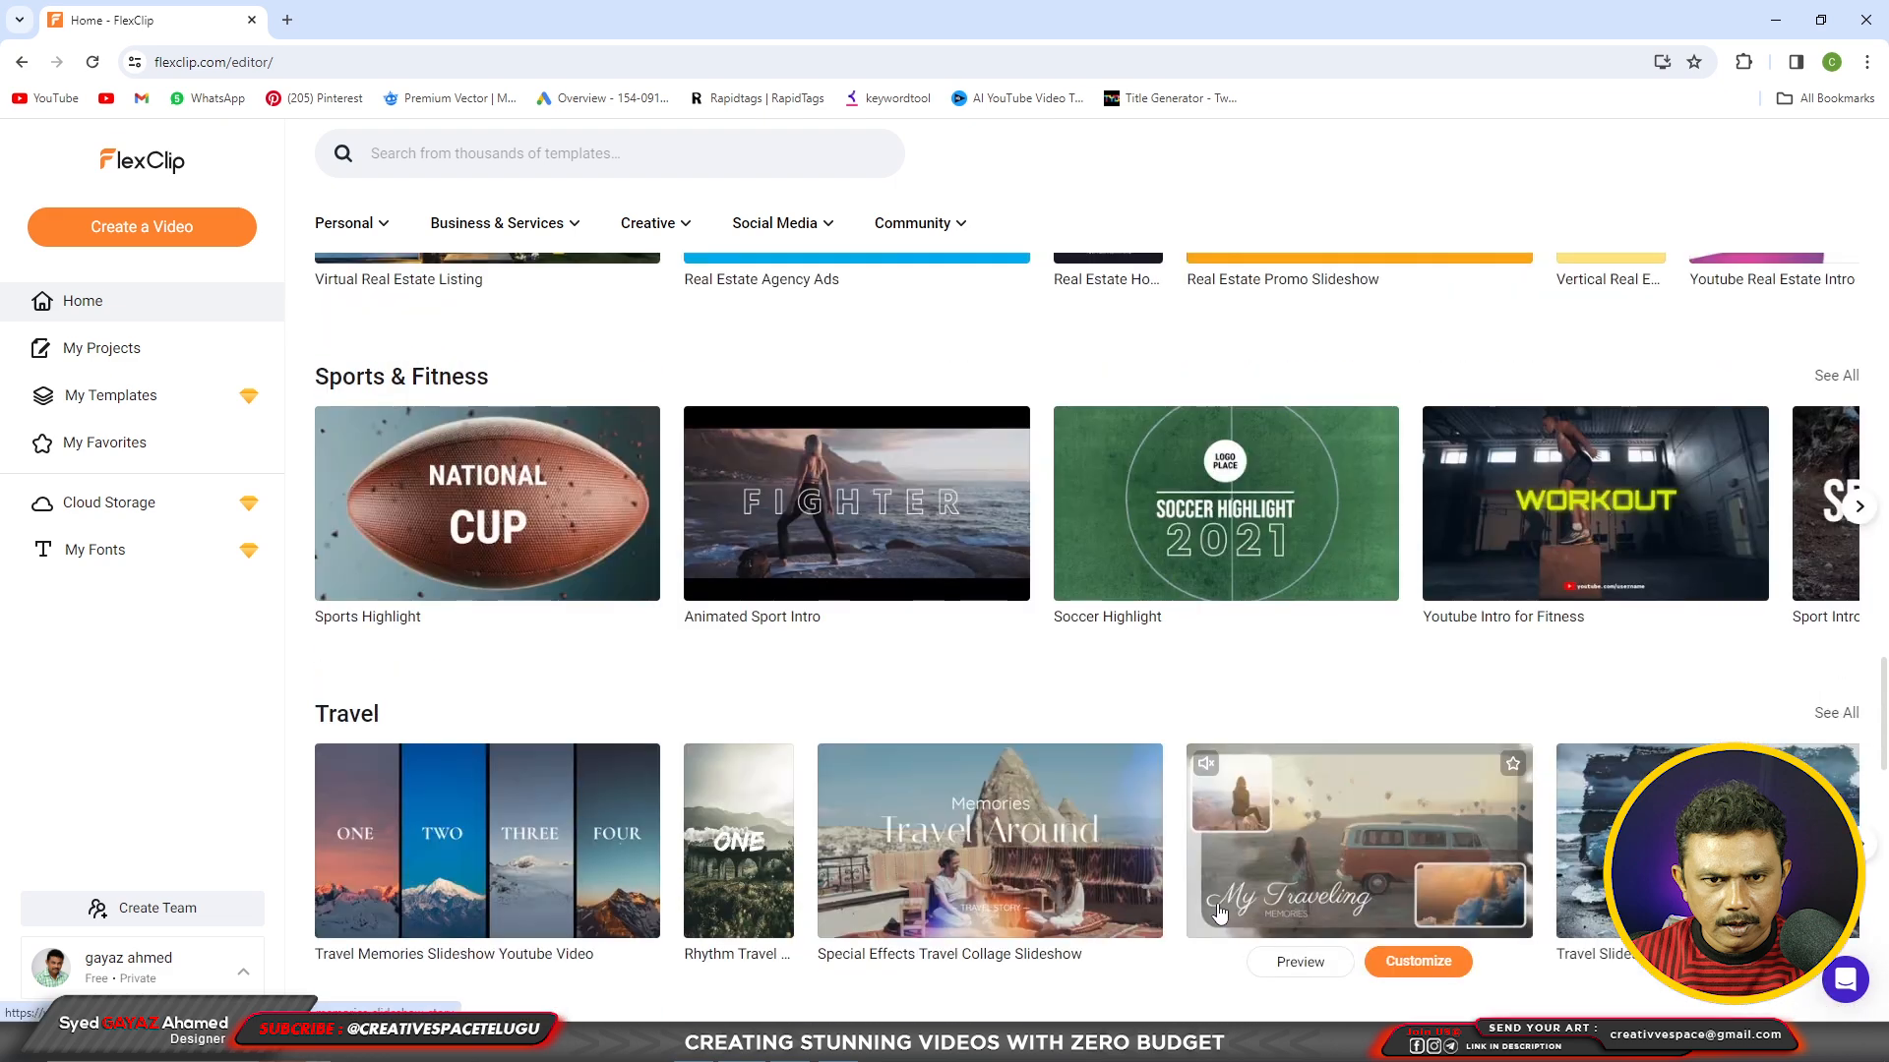
pyautogui.scroll(-3, 1220, 913)
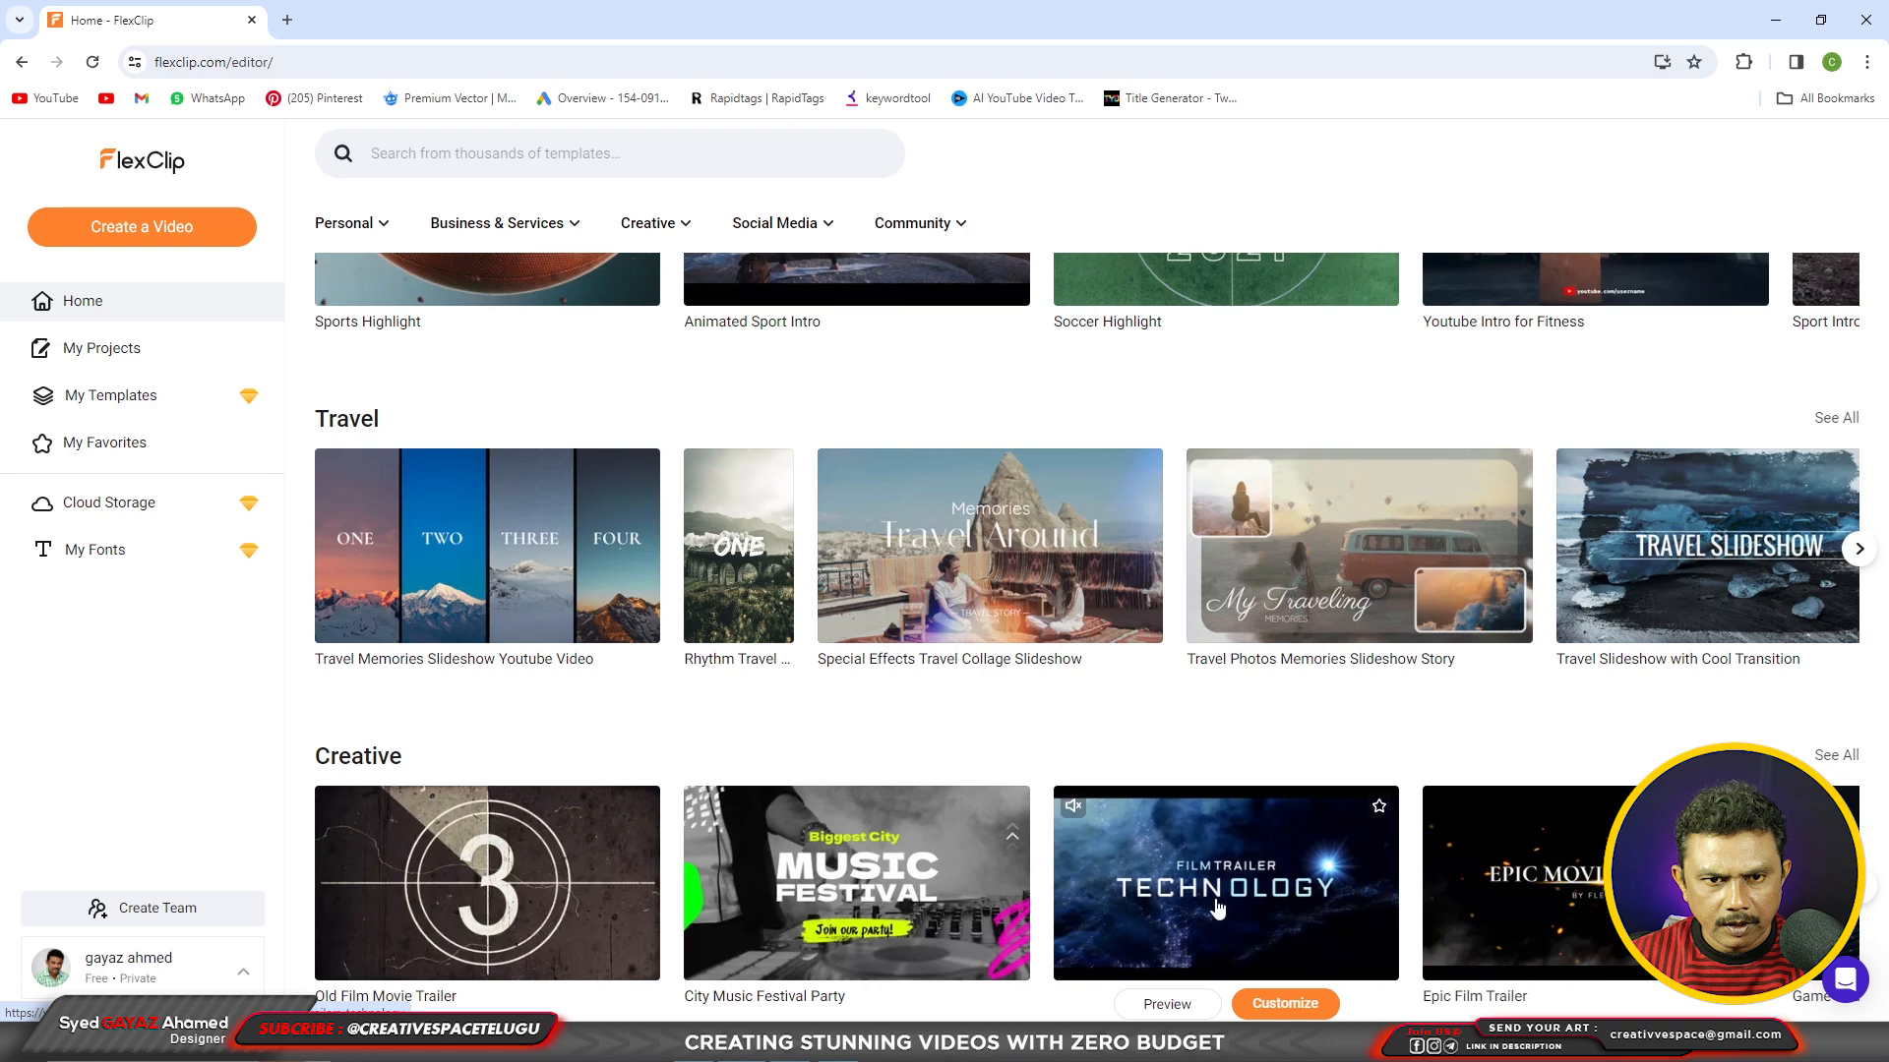
pyautogui.scroll(-3, 1217, 911)
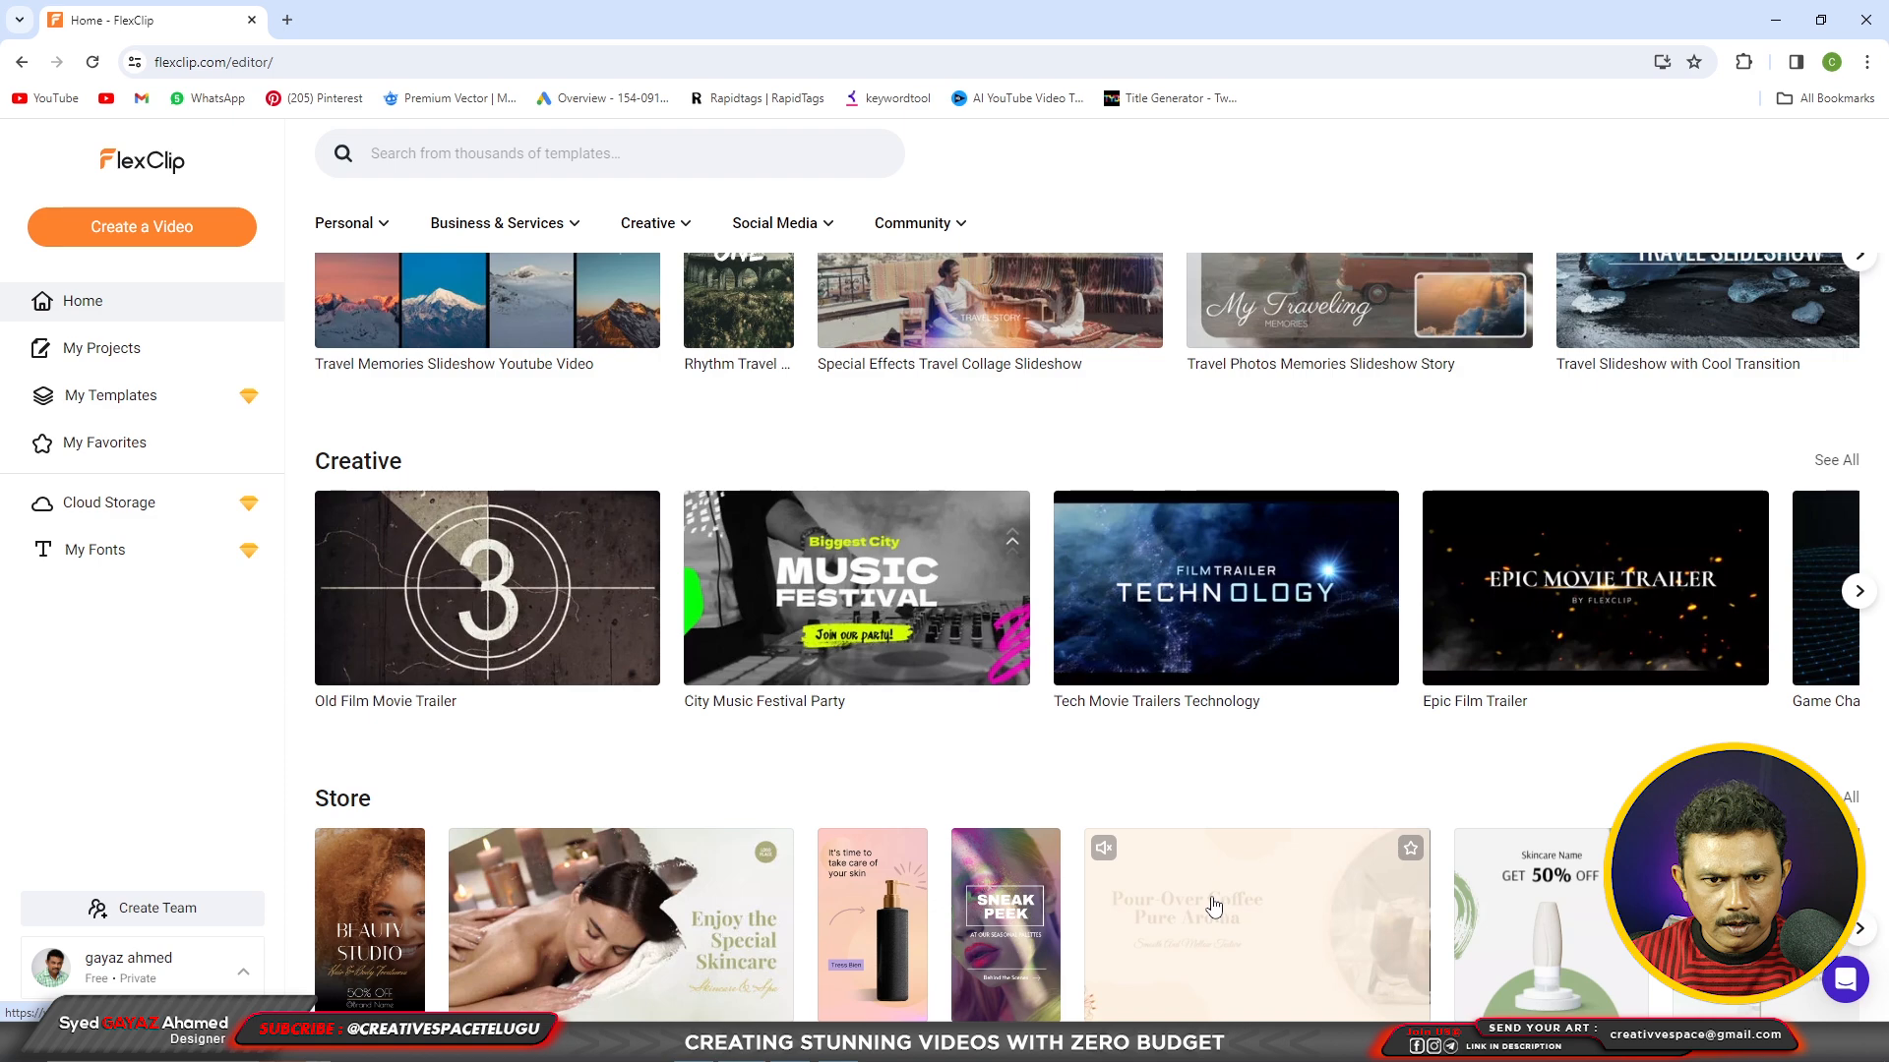
pyautogui.scroll(-4, 1214, 906)
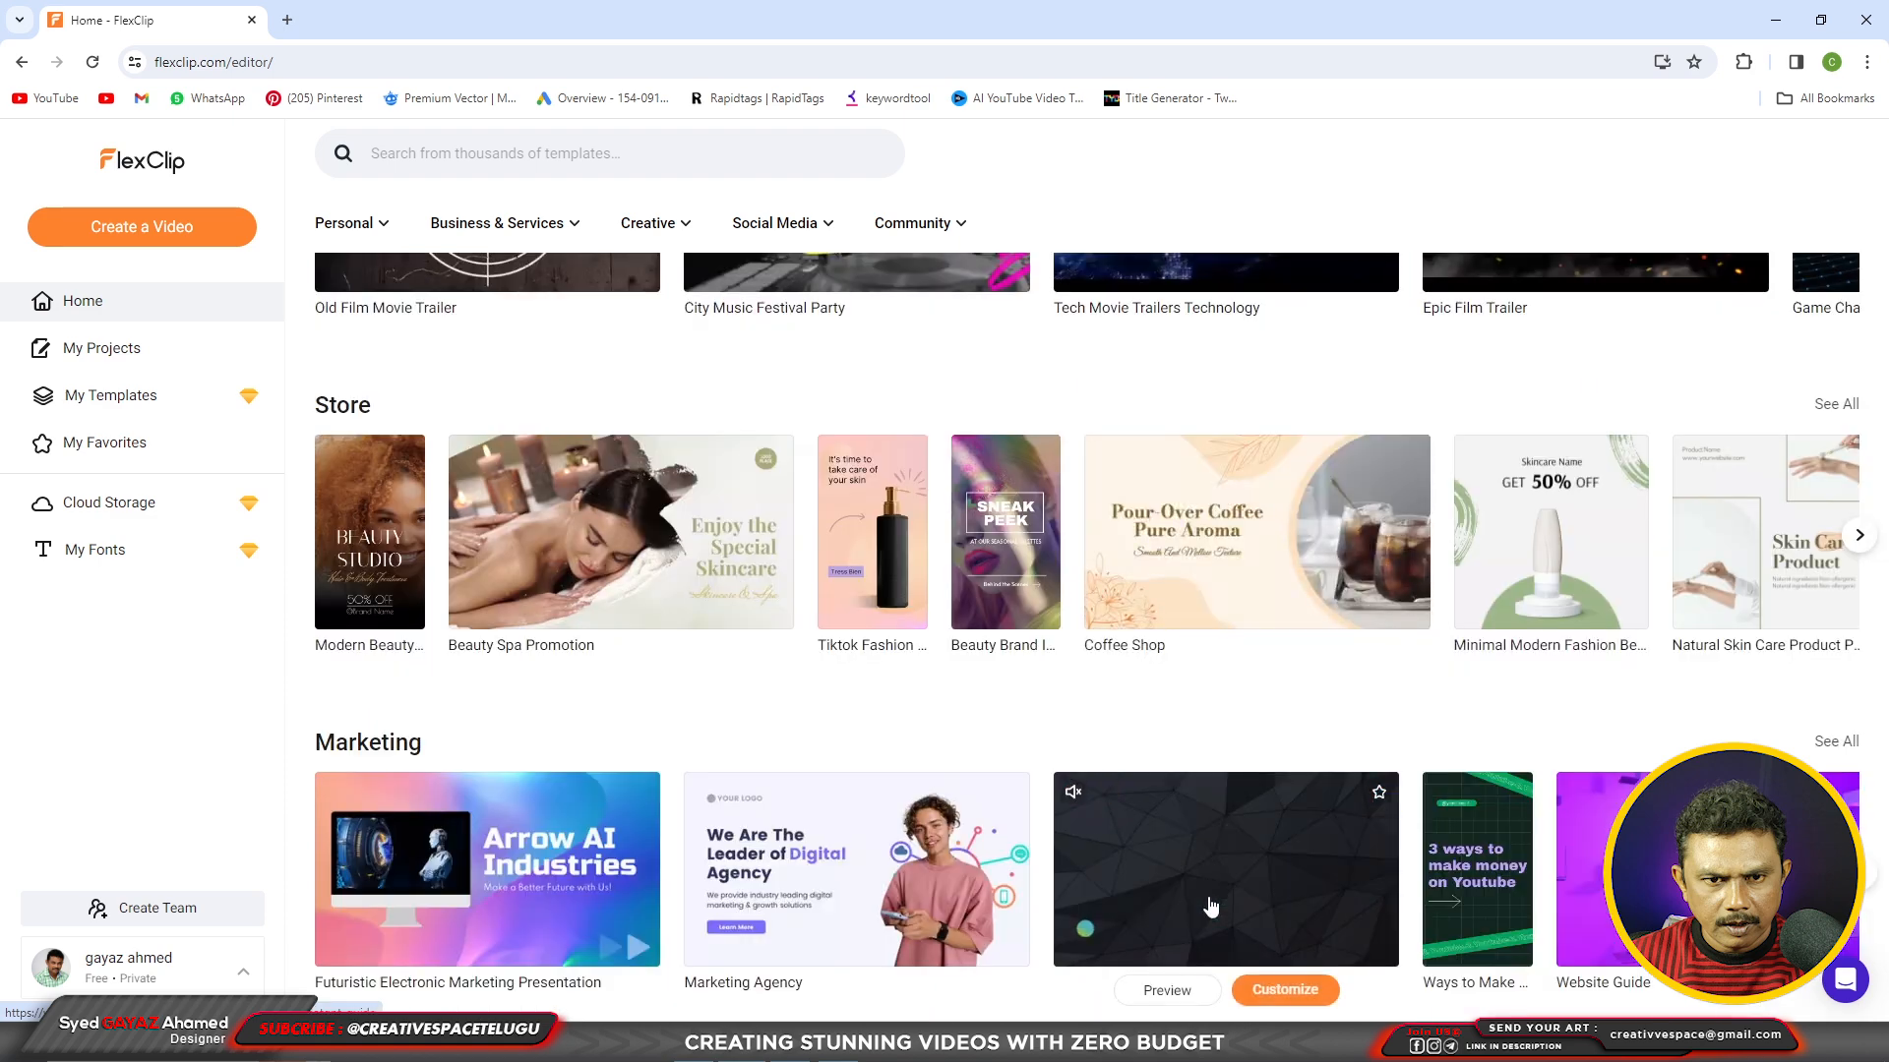
pyautogui.scroll(-7, 1209, 900)
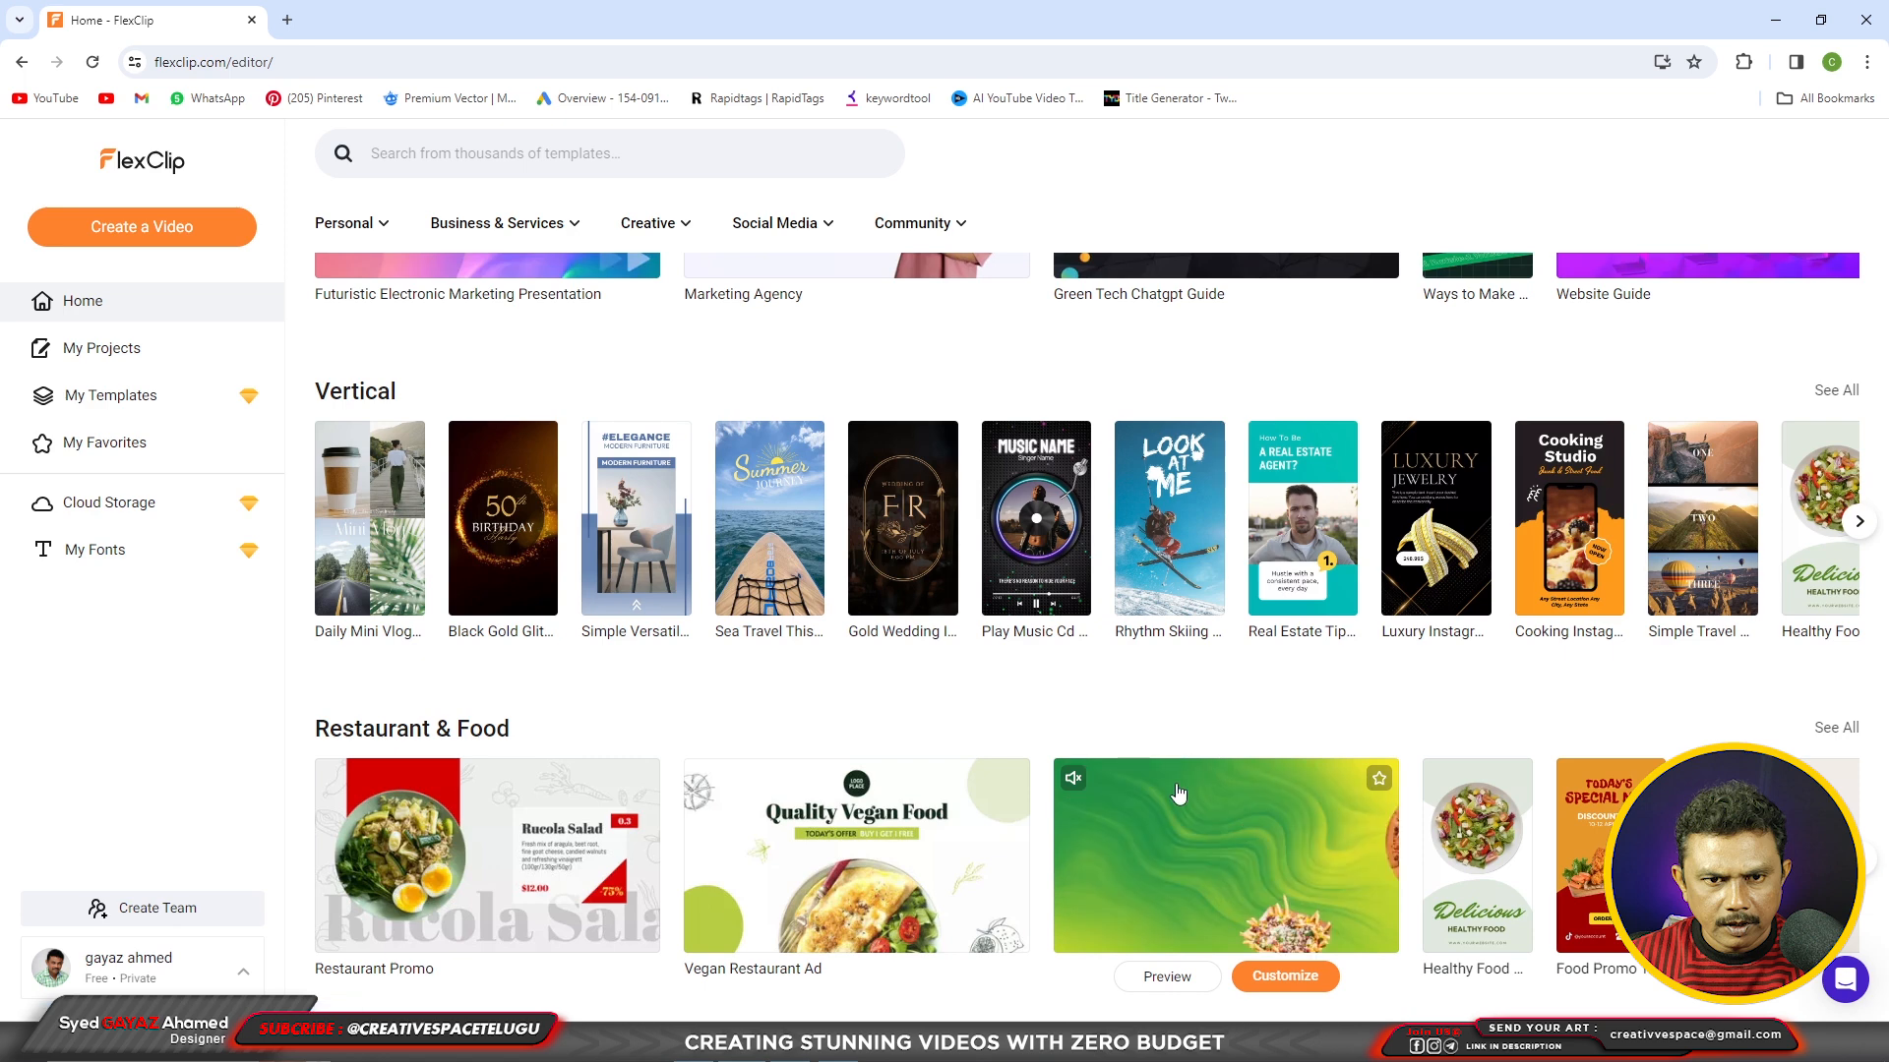
pyautogui.scroll(-8, 518, 817)
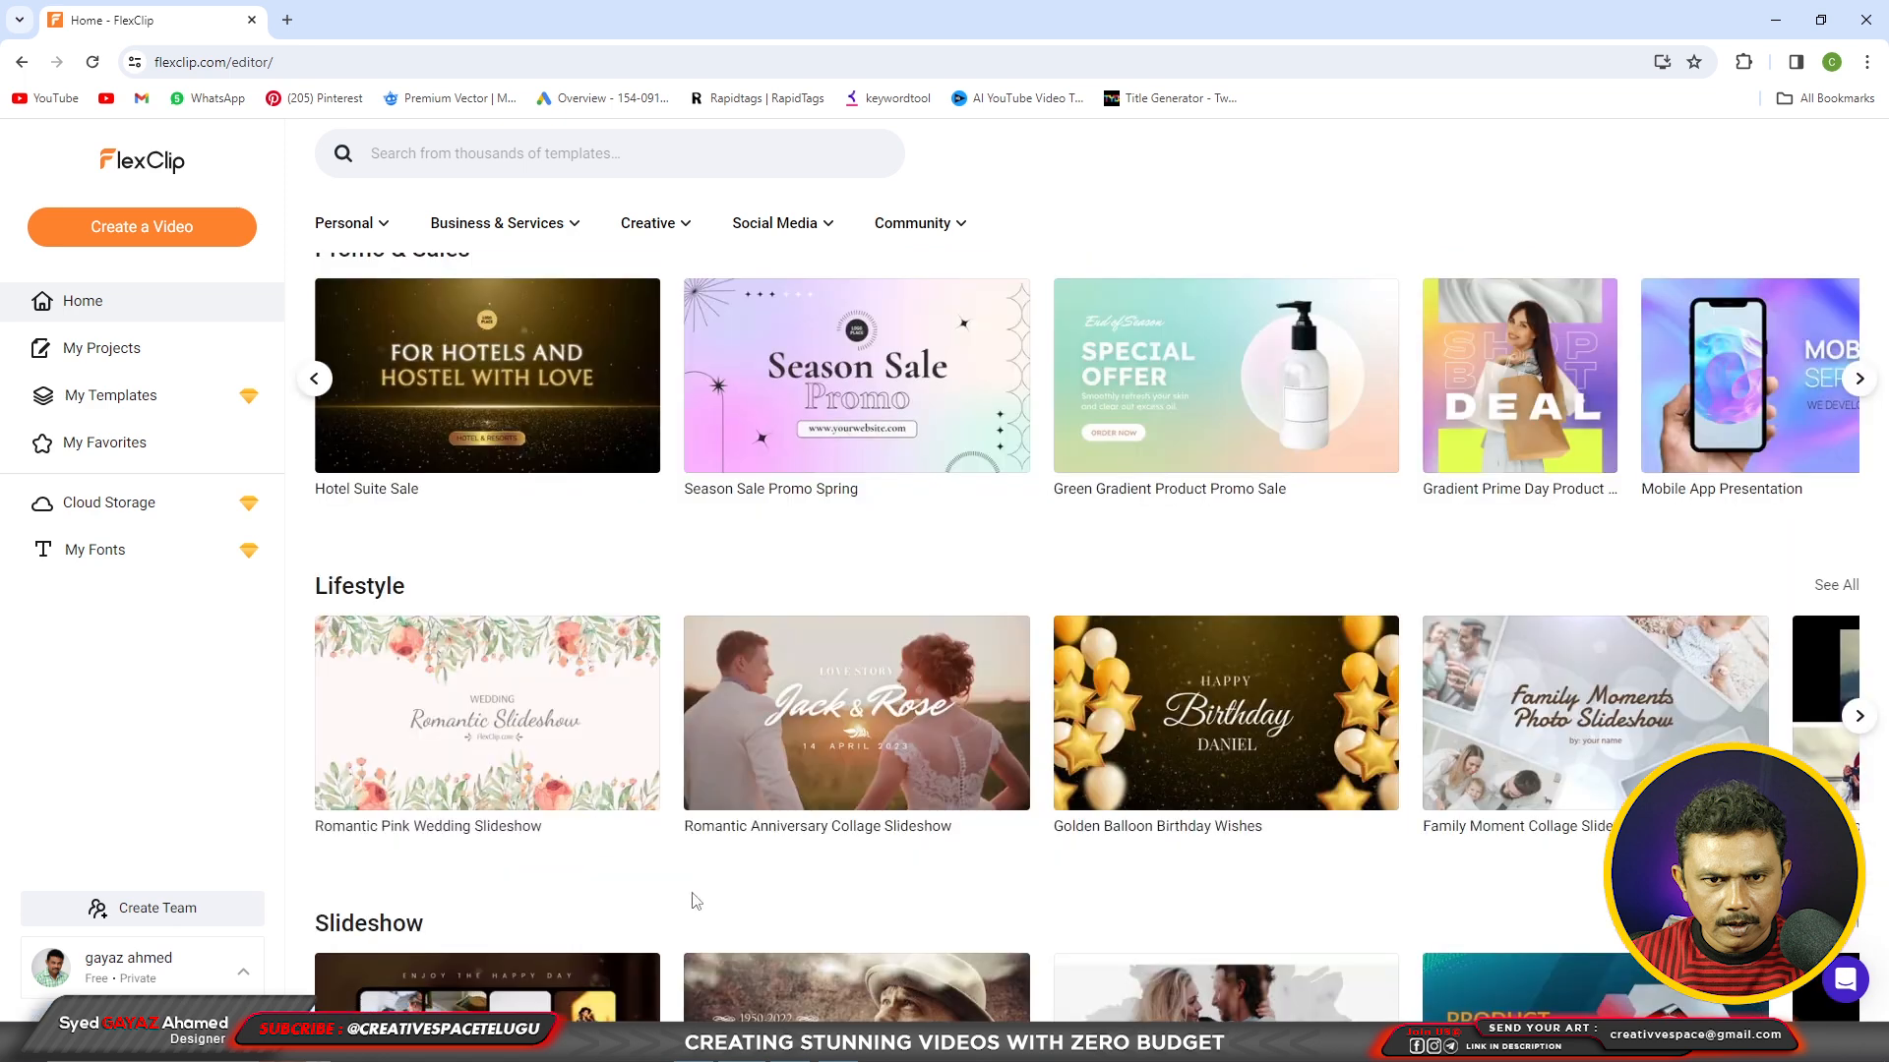
# Start customizing the Romantic Pink Wedding Slideshow template and import the photos 01 through S2 from the Color Cast folder, dismissing the coupon offer
pyautogui.click(540, 697)
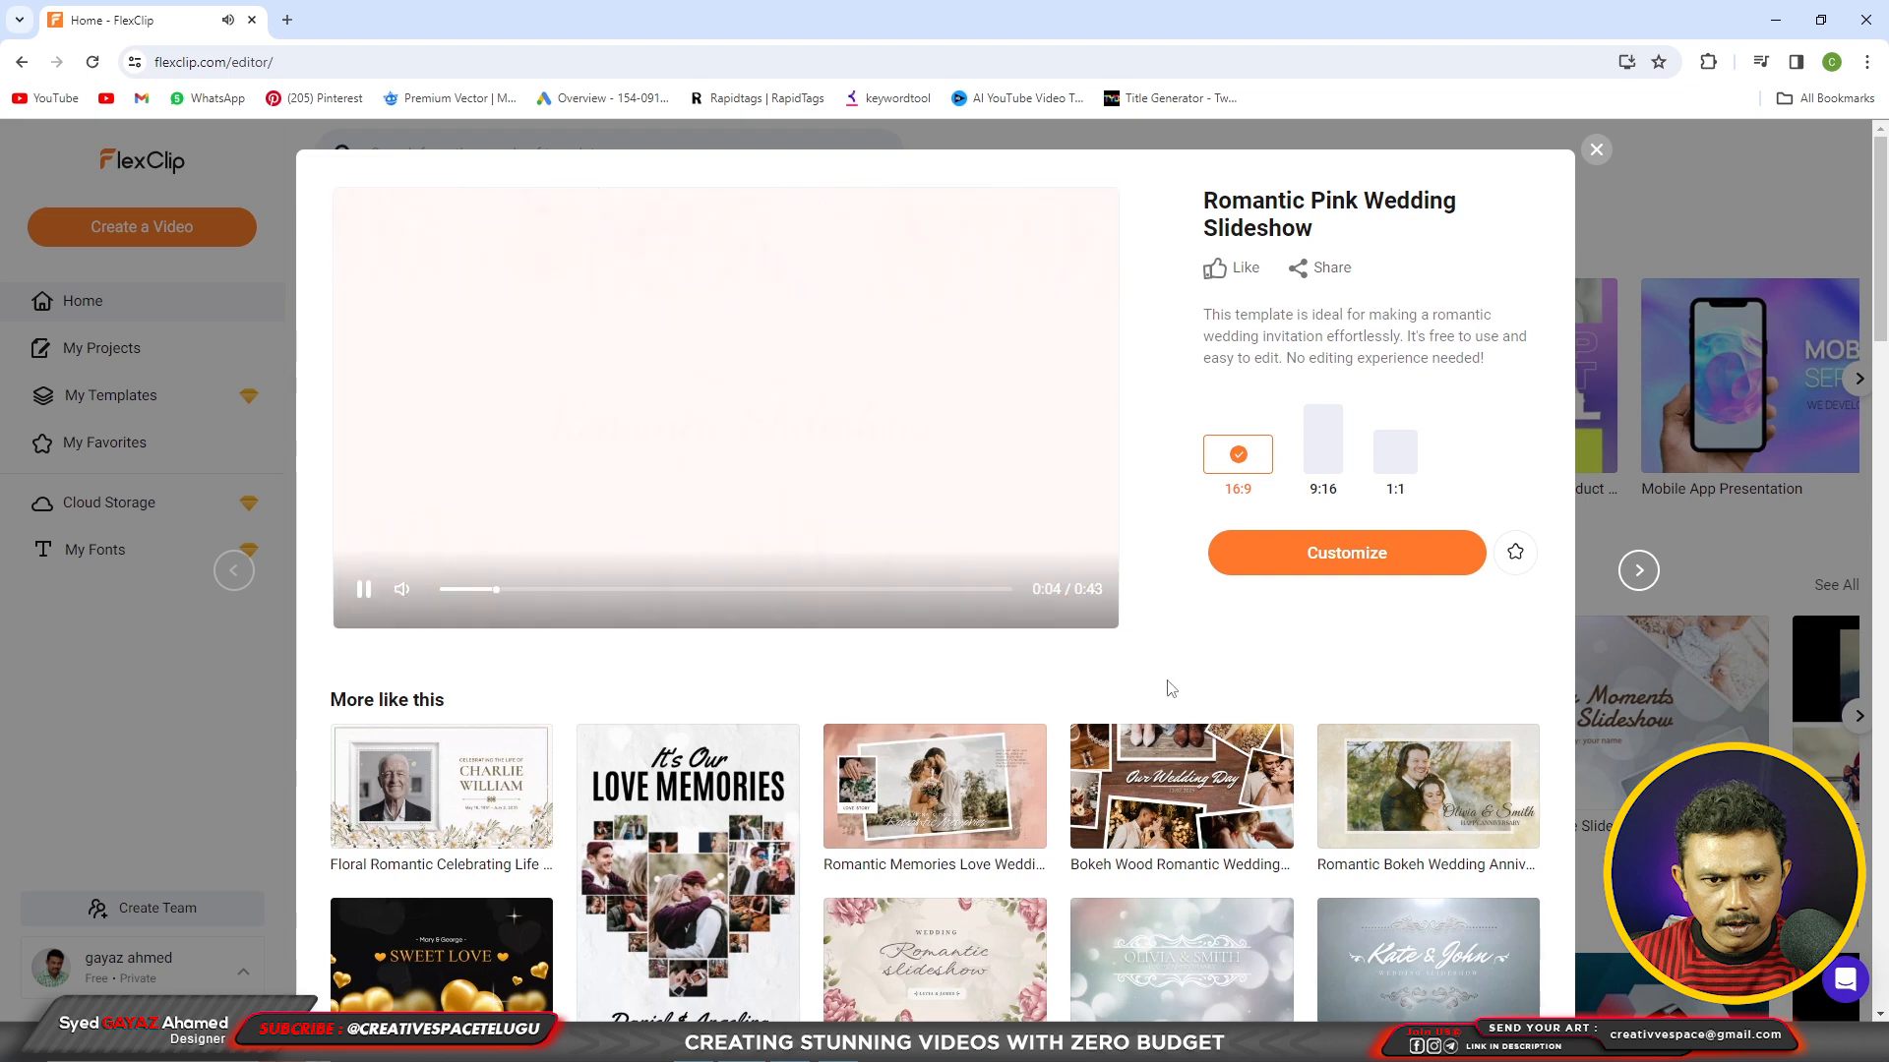
pyautogui.click(1357, 553)
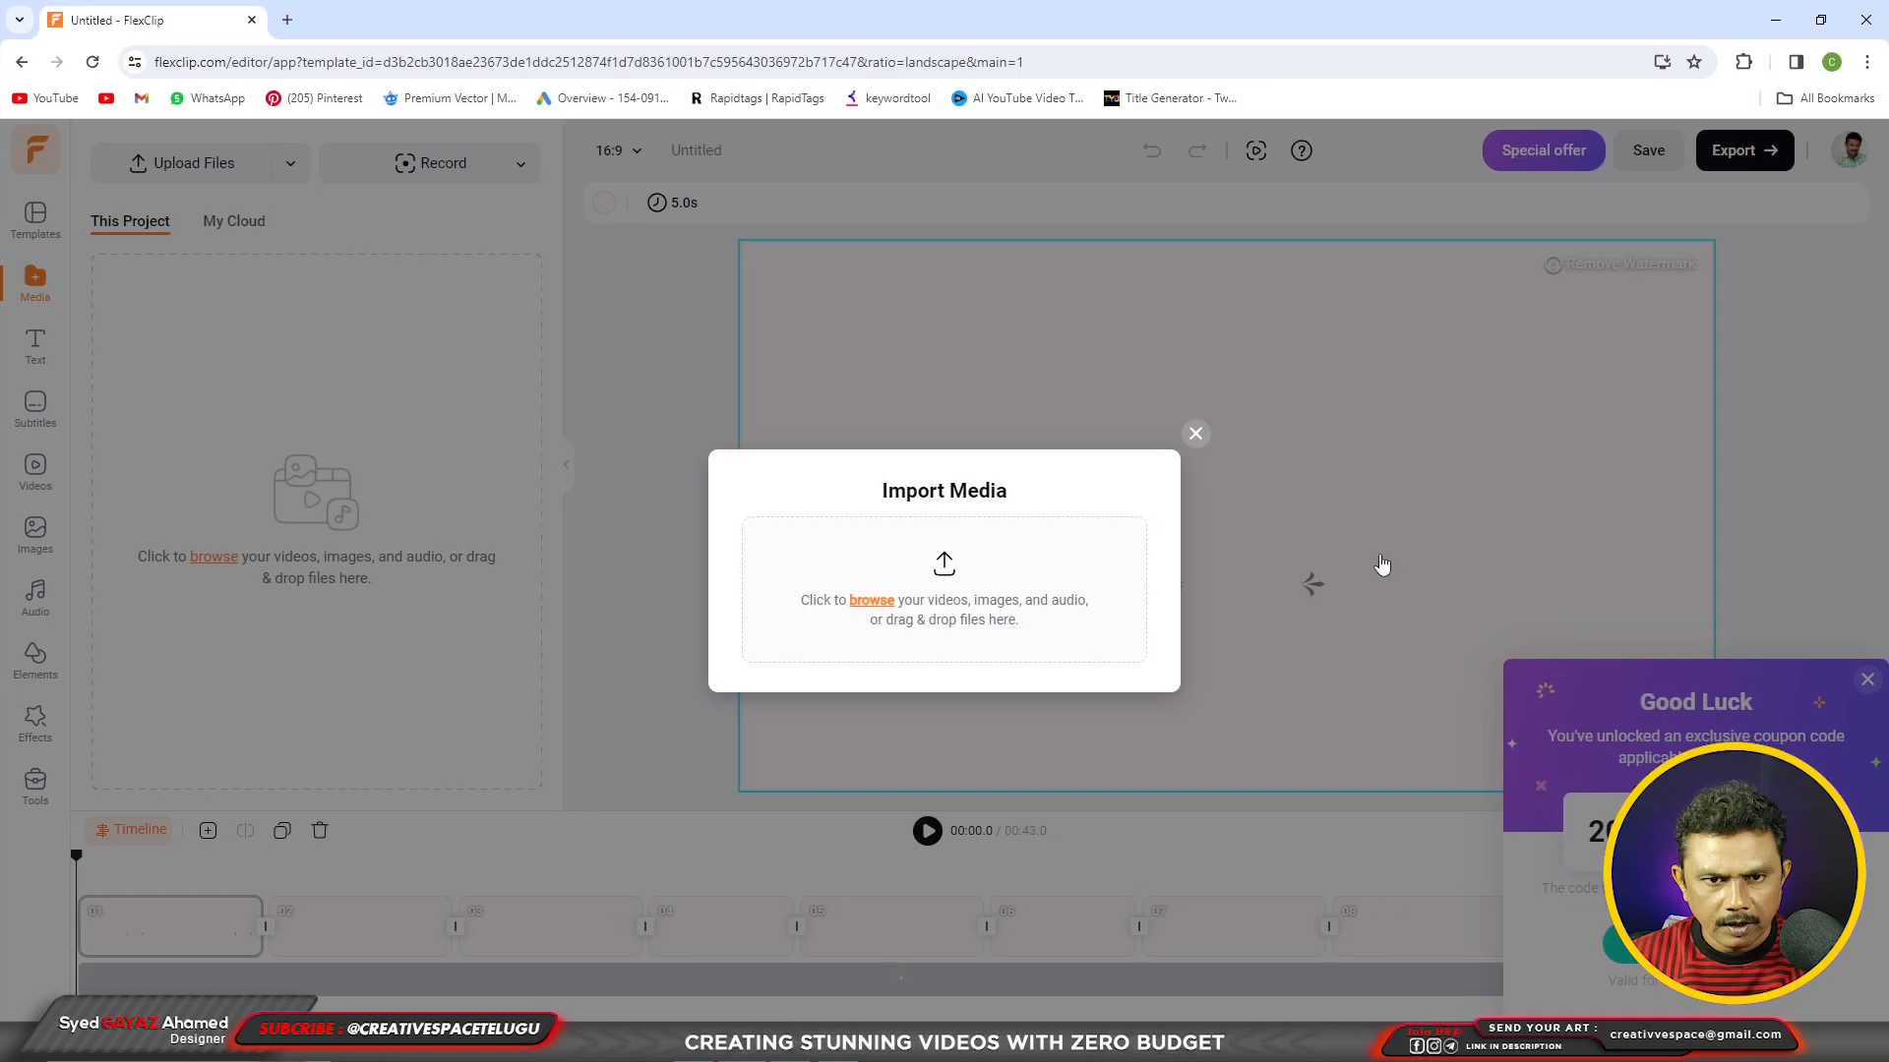
pyautogui.click(871, 608)
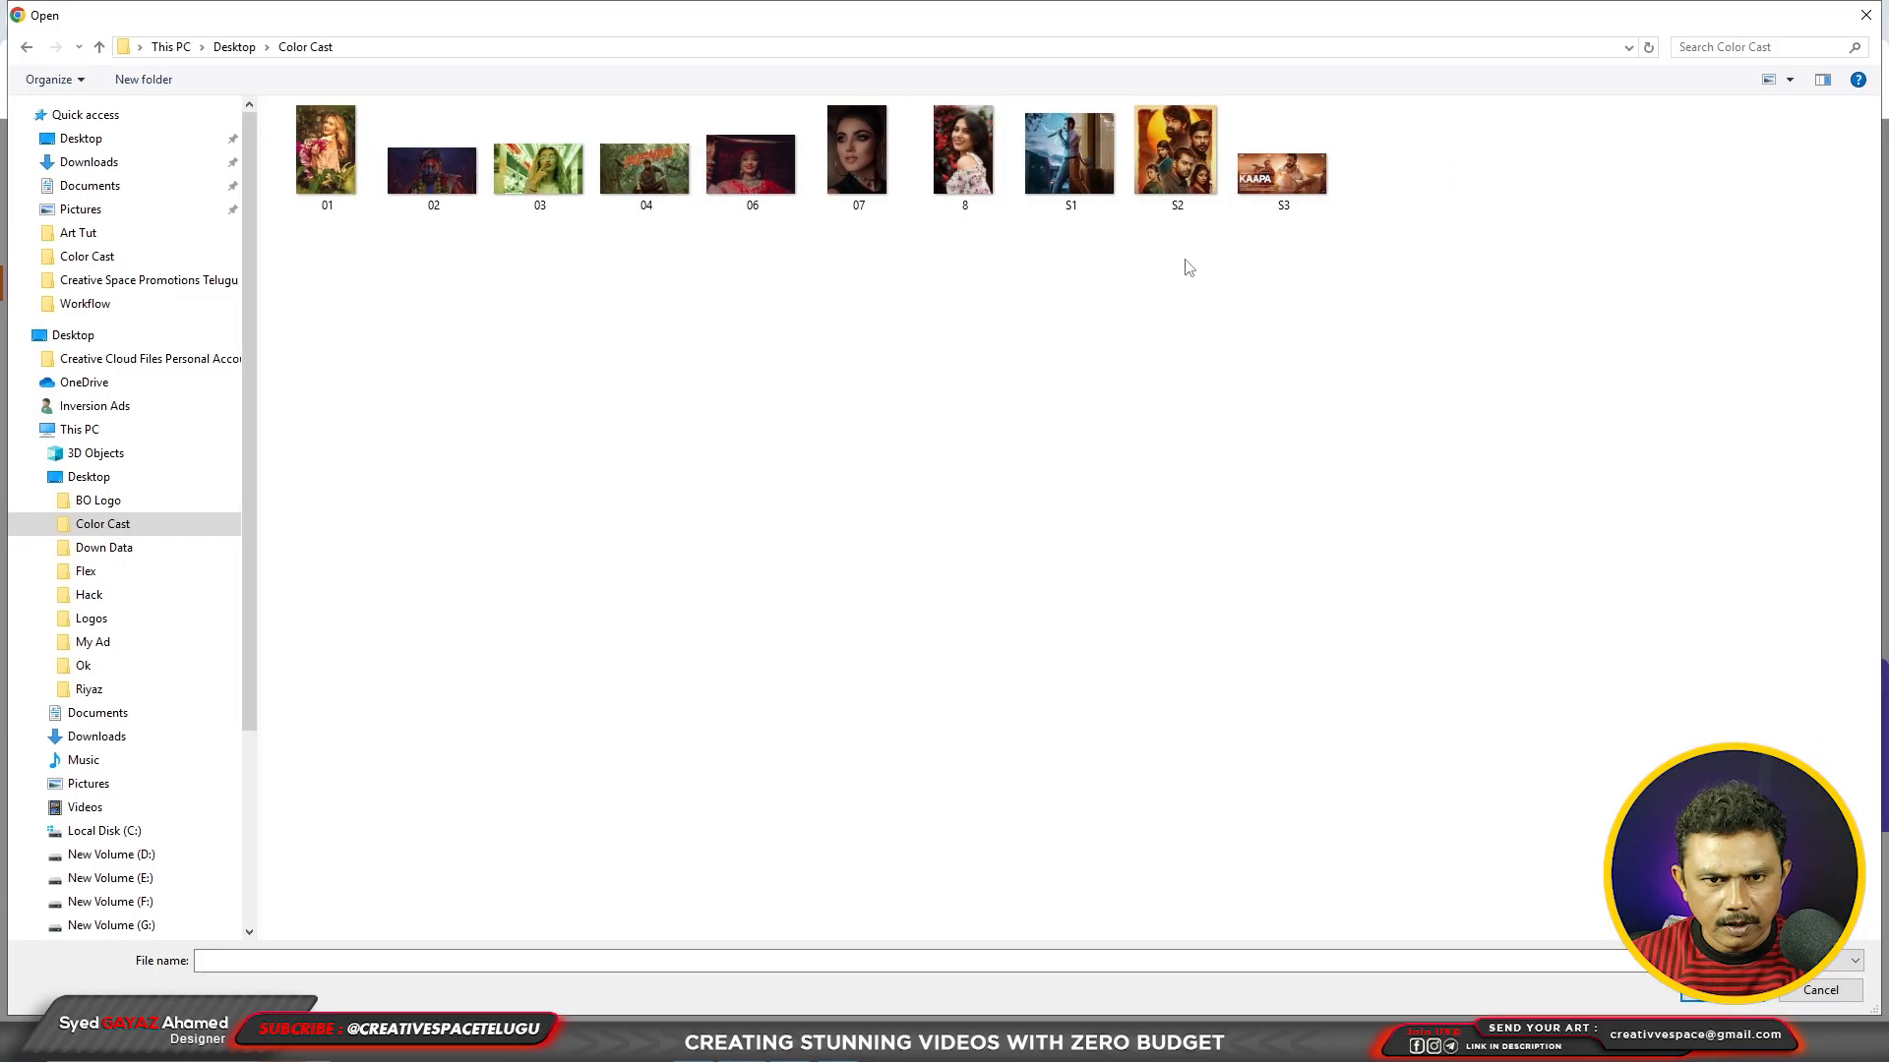
pyautogui.keyDown('shift'); pyautogui.click(337, 162); pyautogui.keyUp('shift')
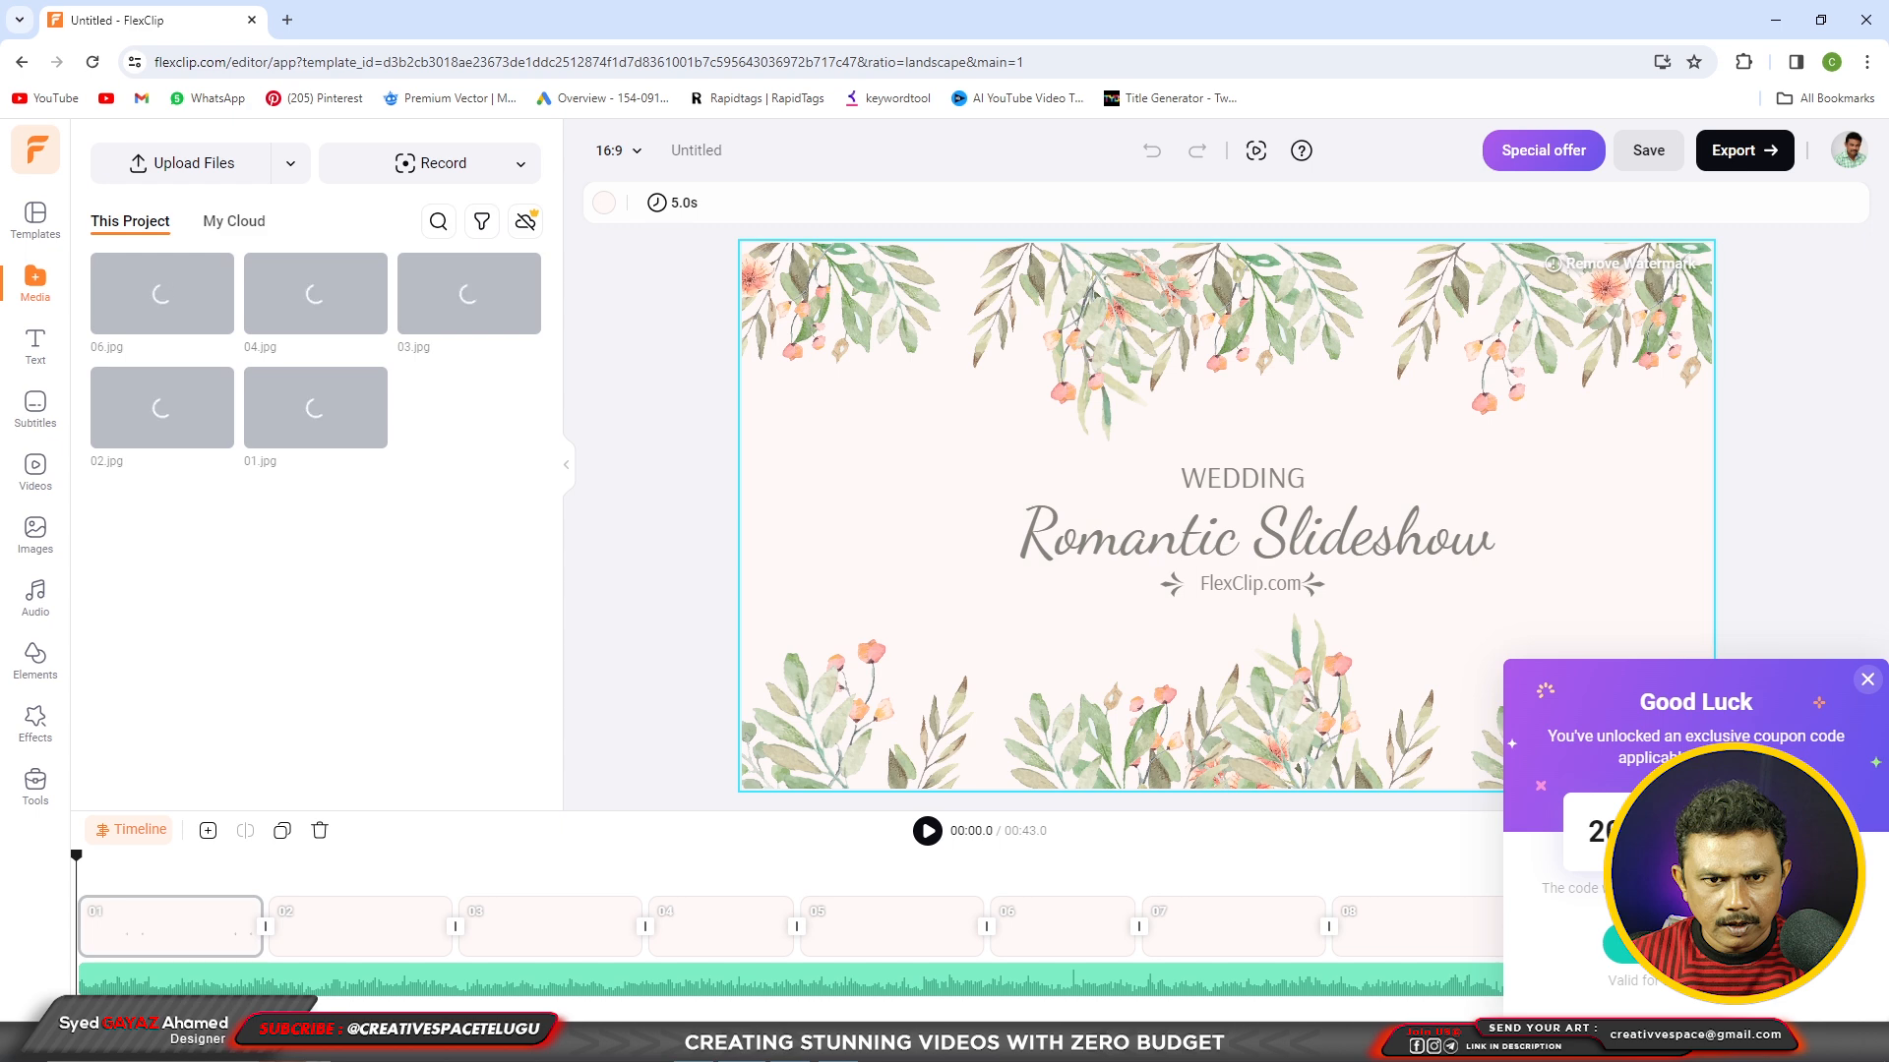
pyautogui.click(1867, 679)
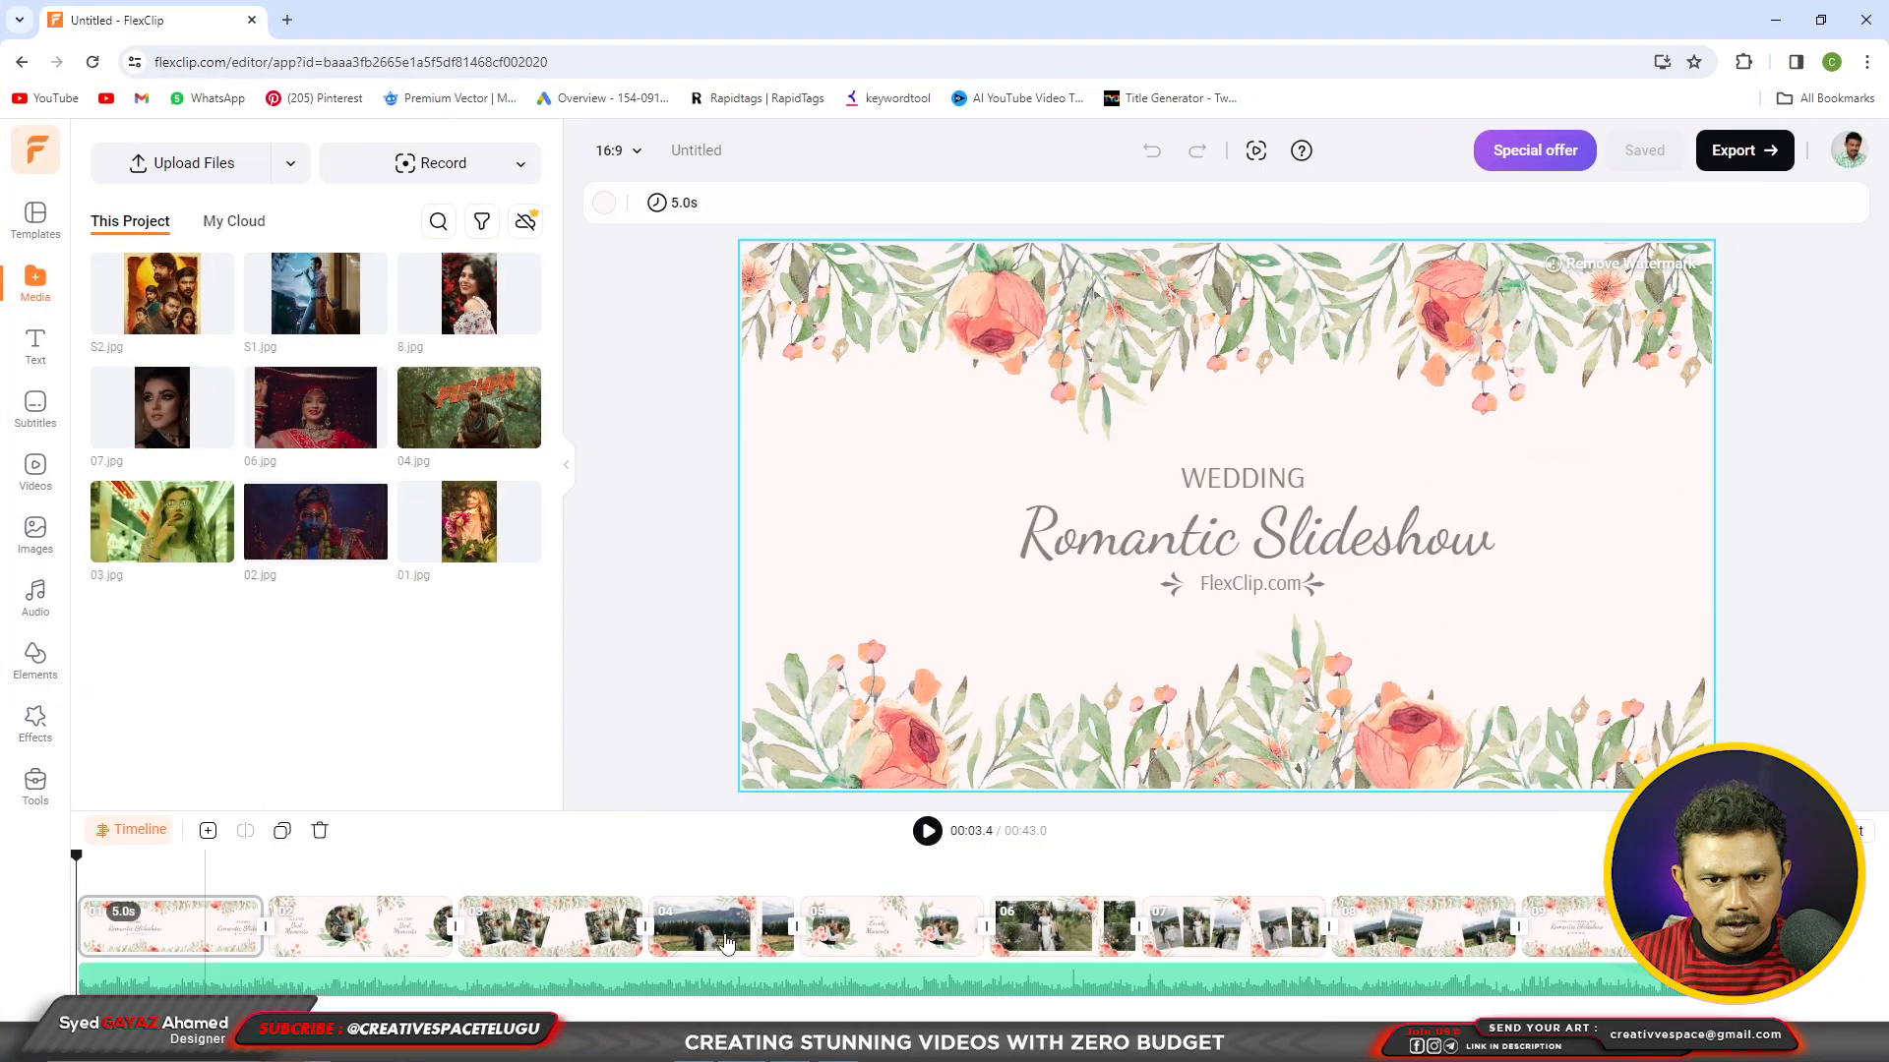
# Go to the second scene of the slideshow and select its circular couple photo
pyautogui.click(134, 874)
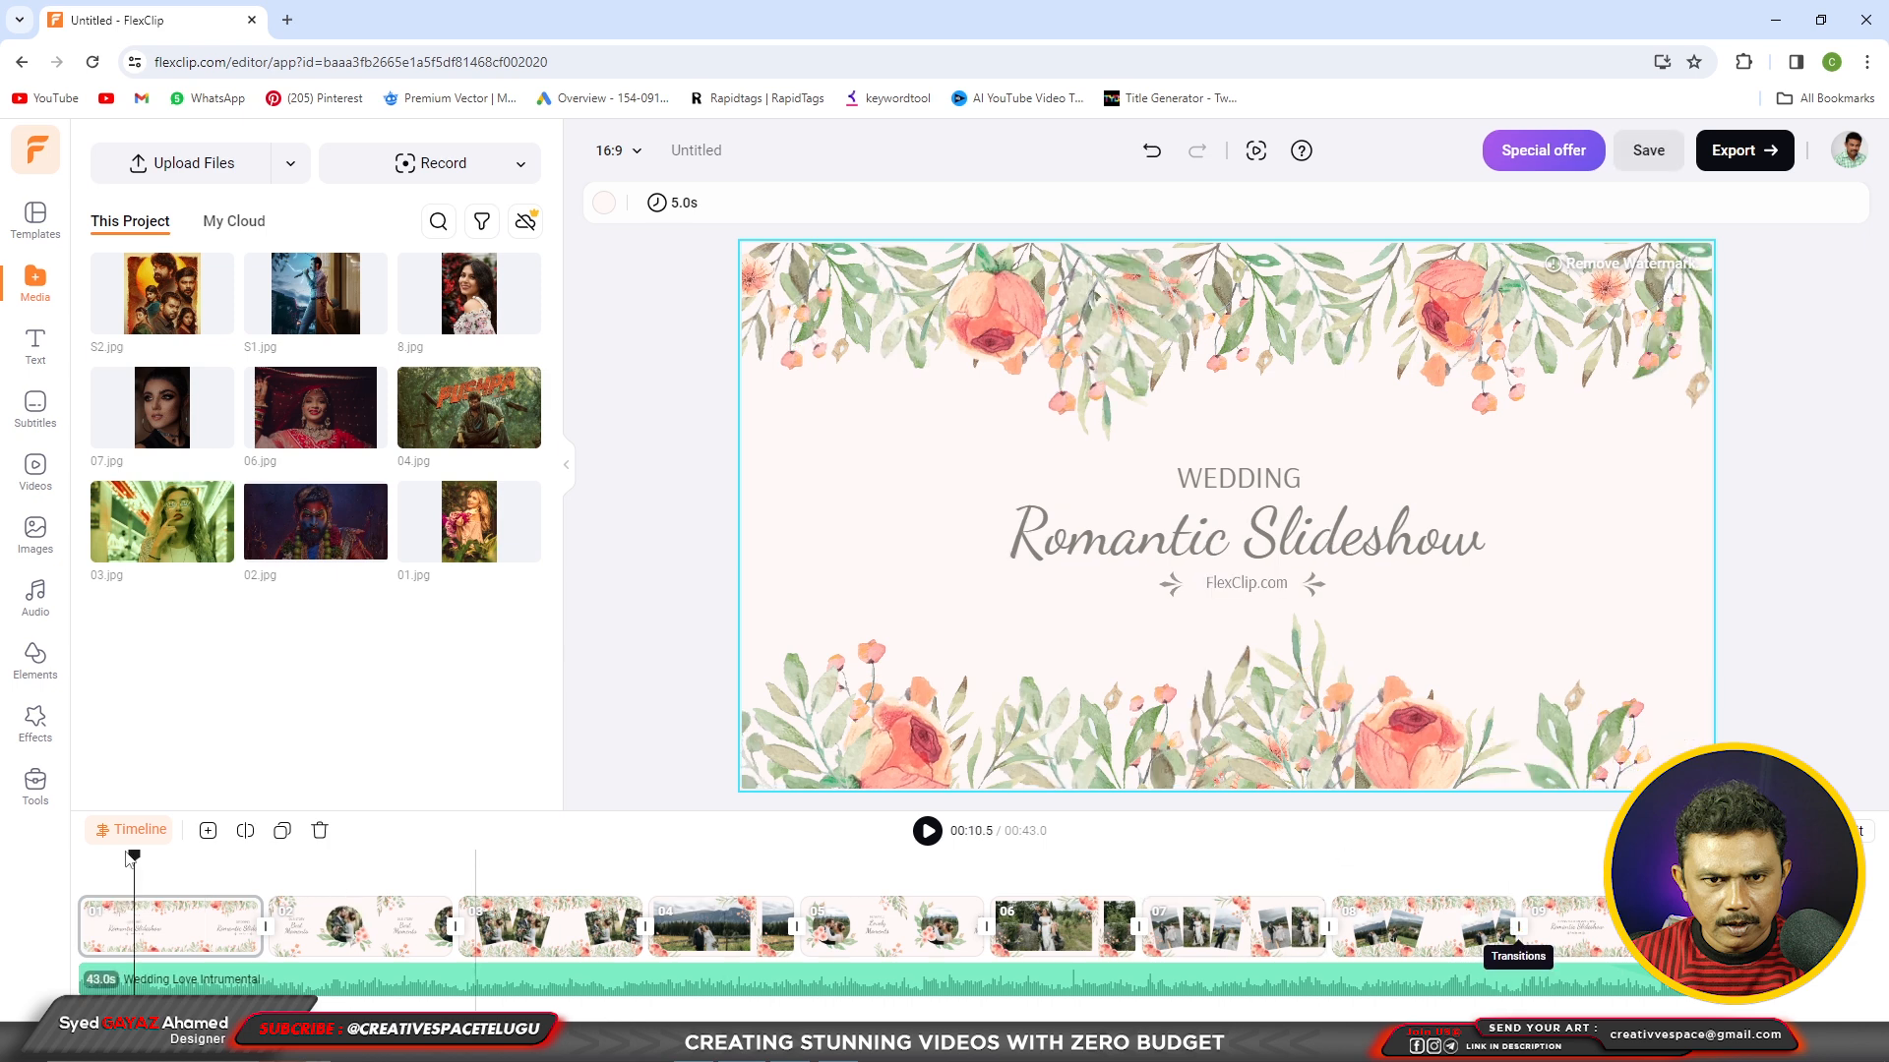
pyautogui.click(359, 915)
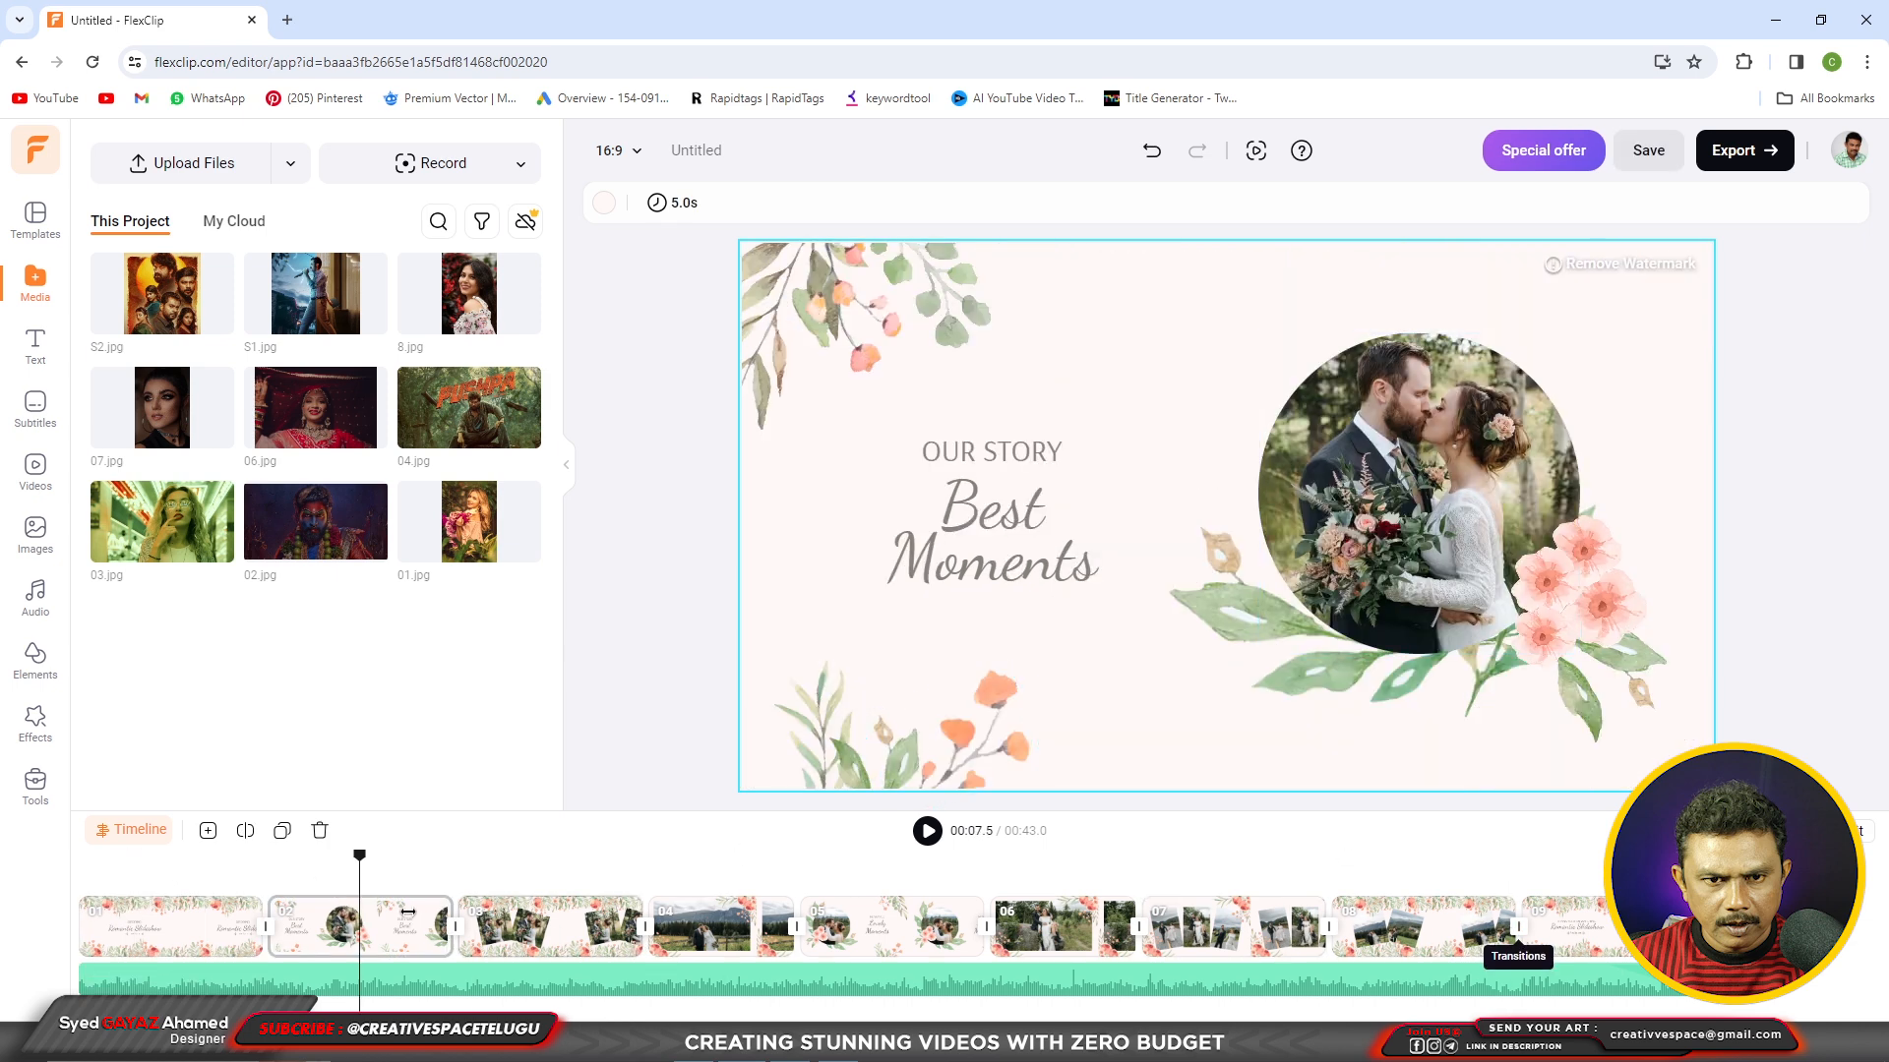
pyautogui.click(408, 911)
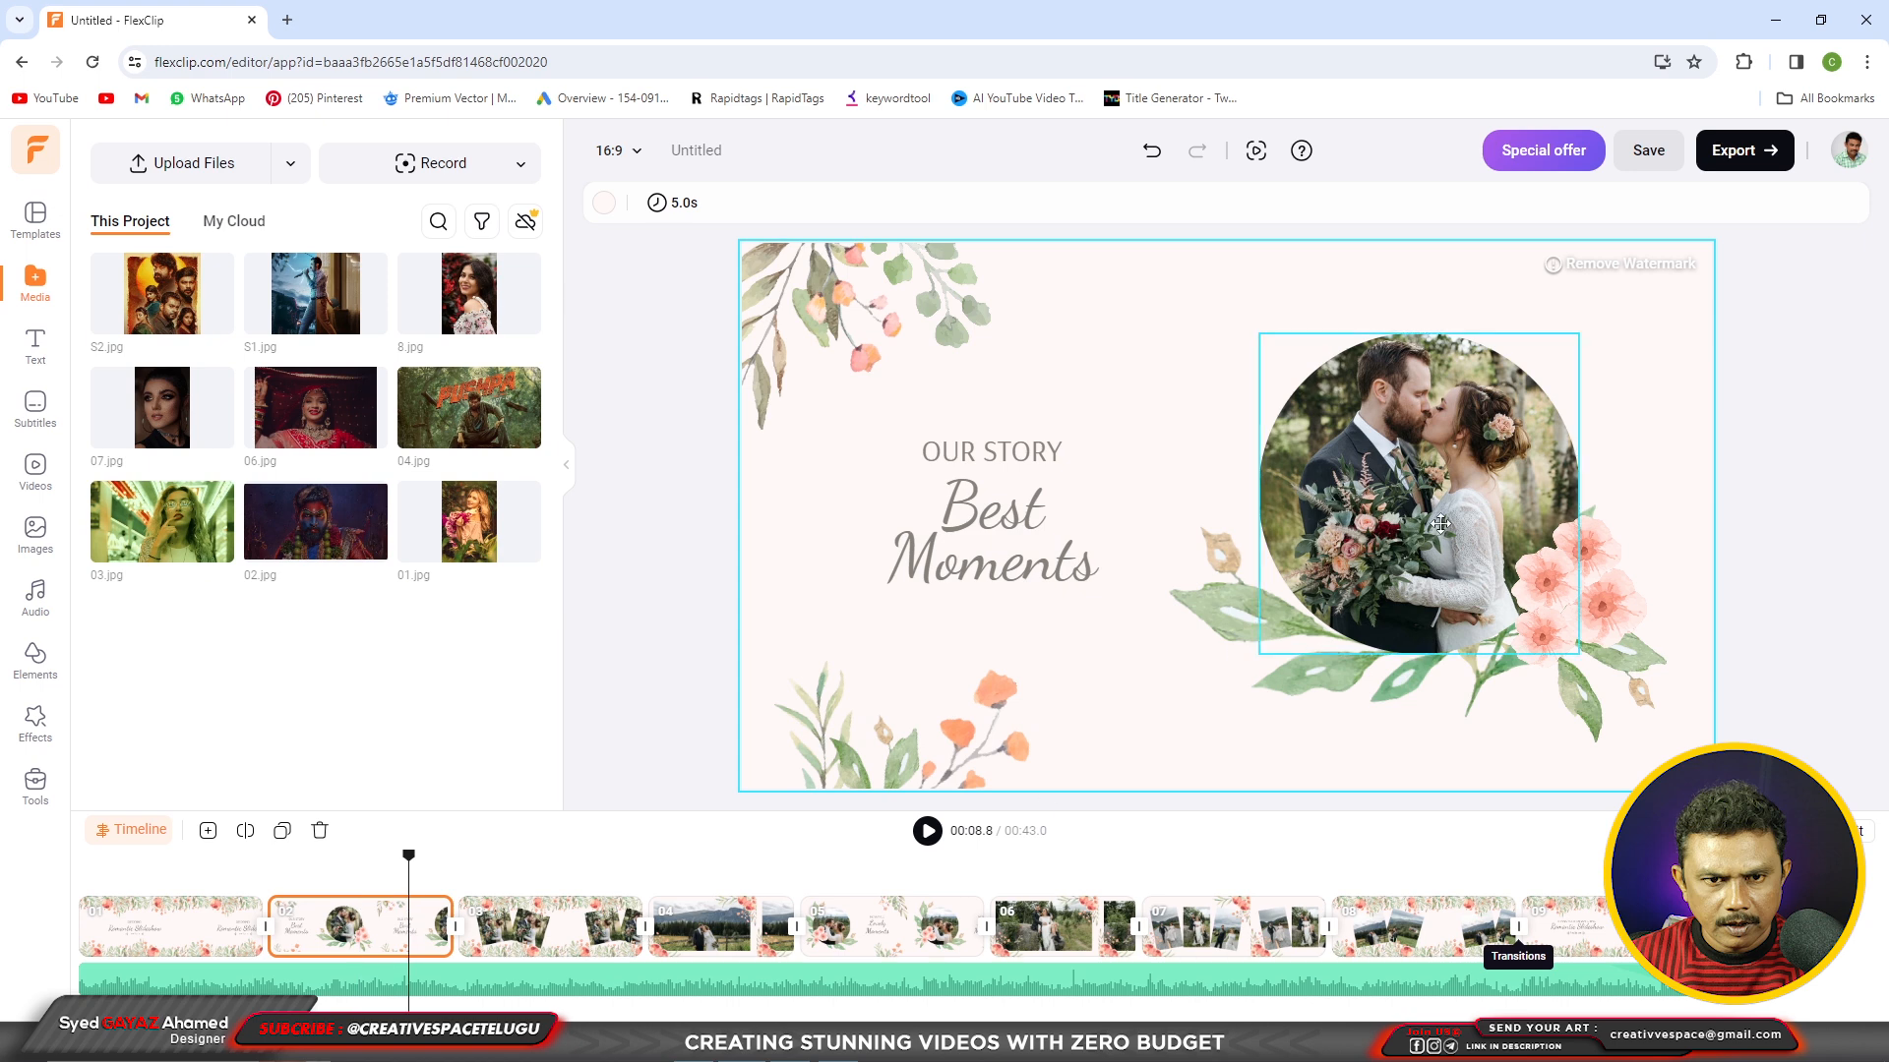
pyautogui.click(1441, 524)
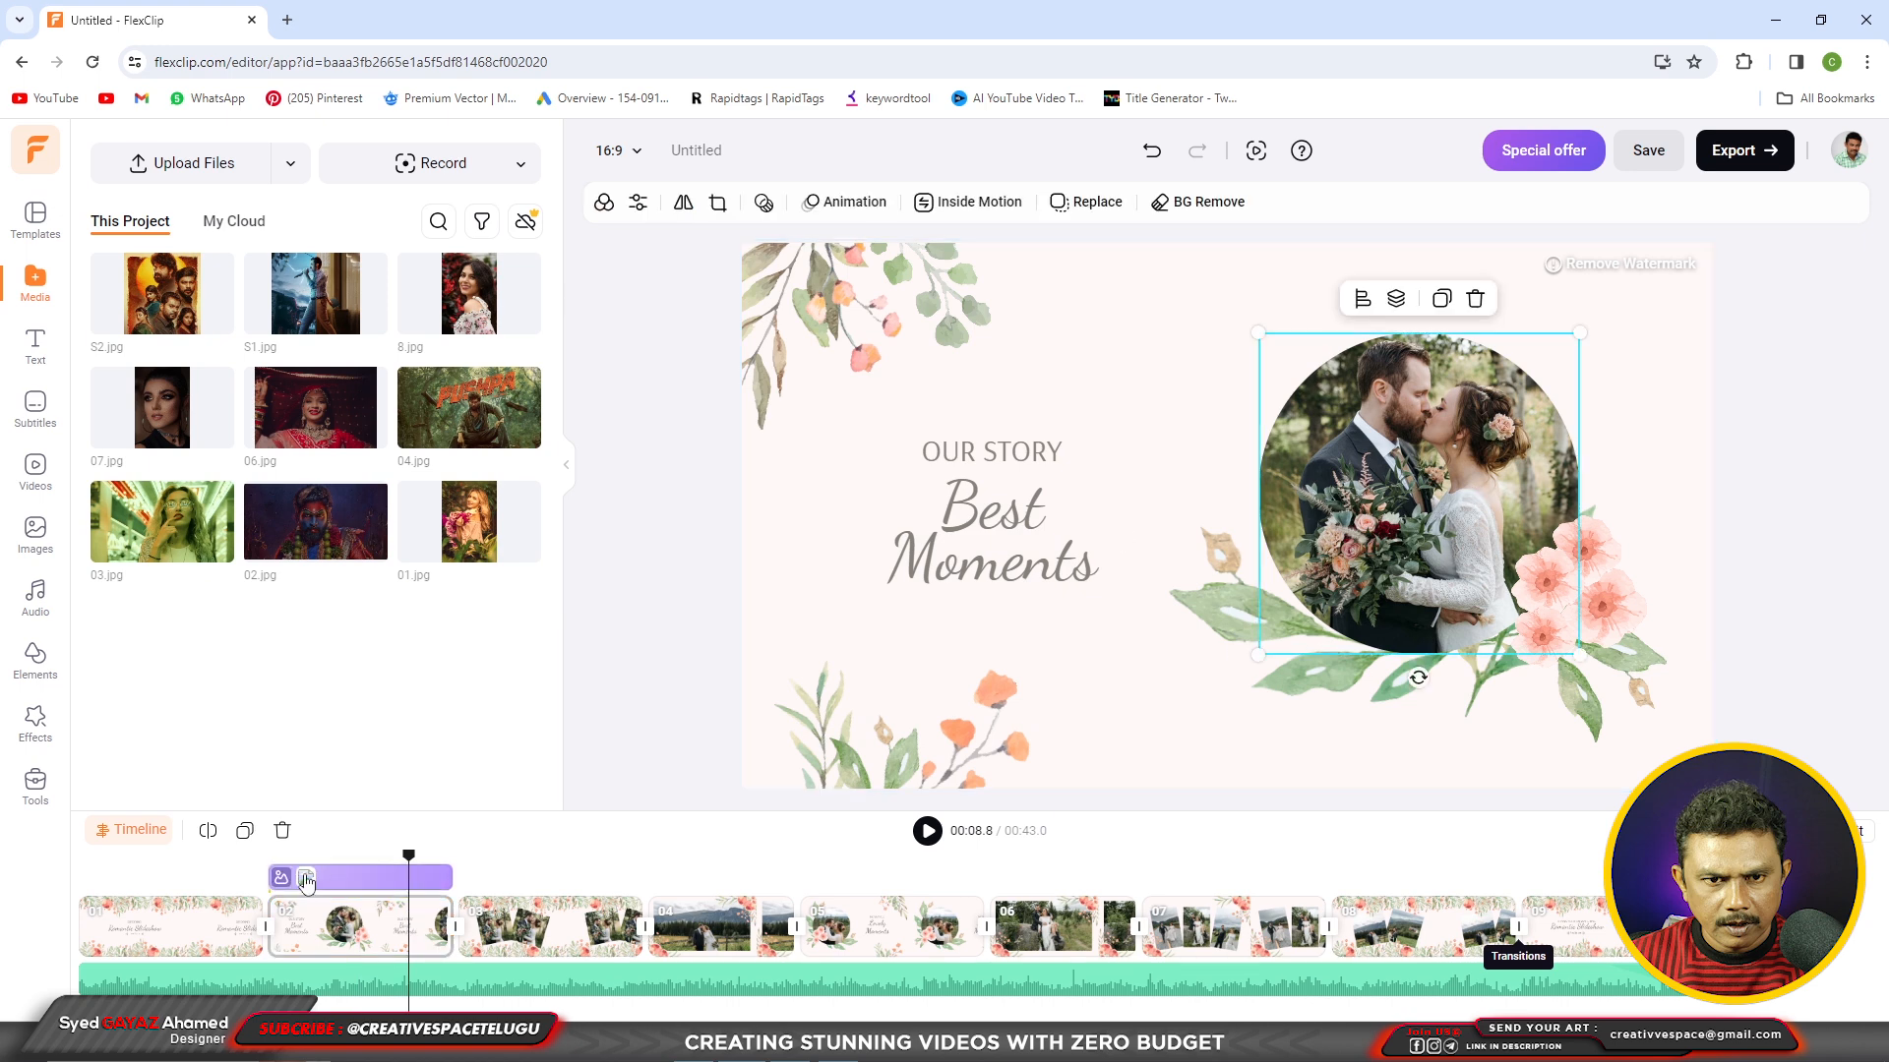
# Inspect the Best, Moments and OUR STORY text layers in Scene 2's layer timeline and return to the main timeline
pyautogui.click(306, 880)
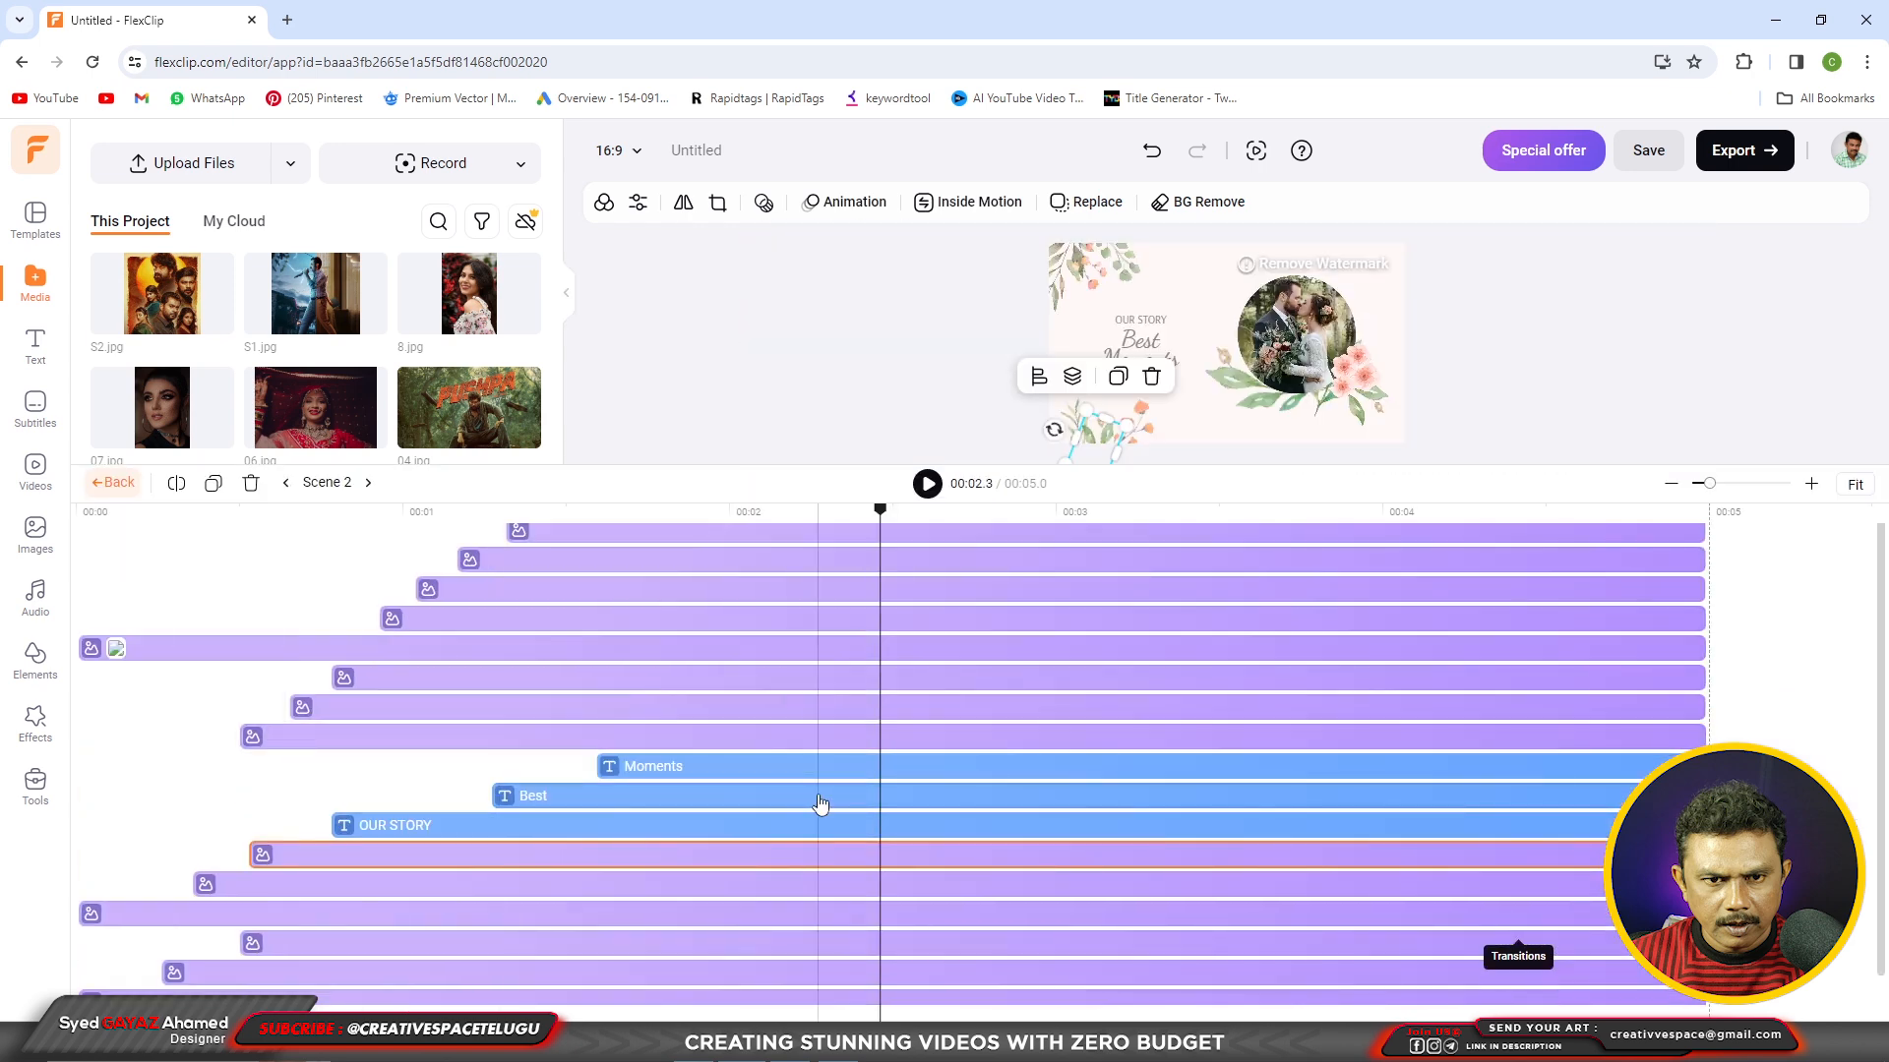
pyautogui.scroll(1, 664, 783)
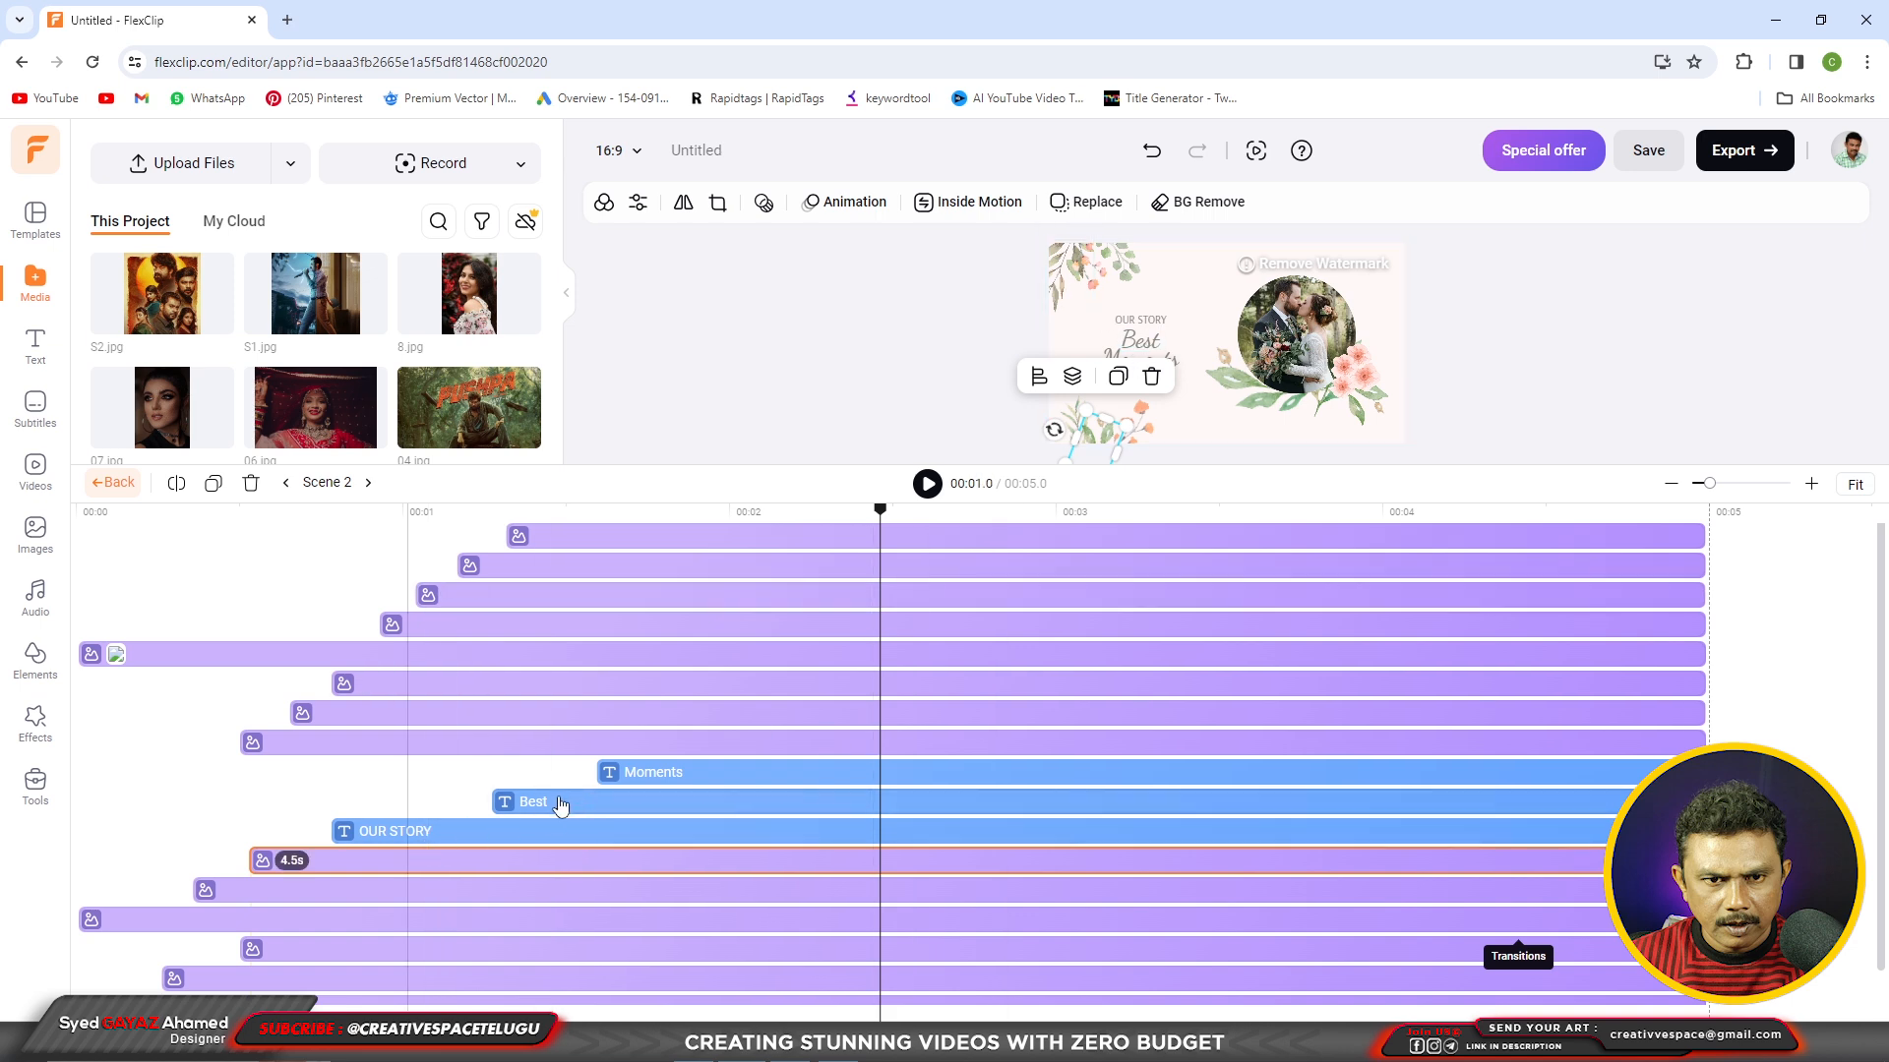
pyautogui.click(545, 802)
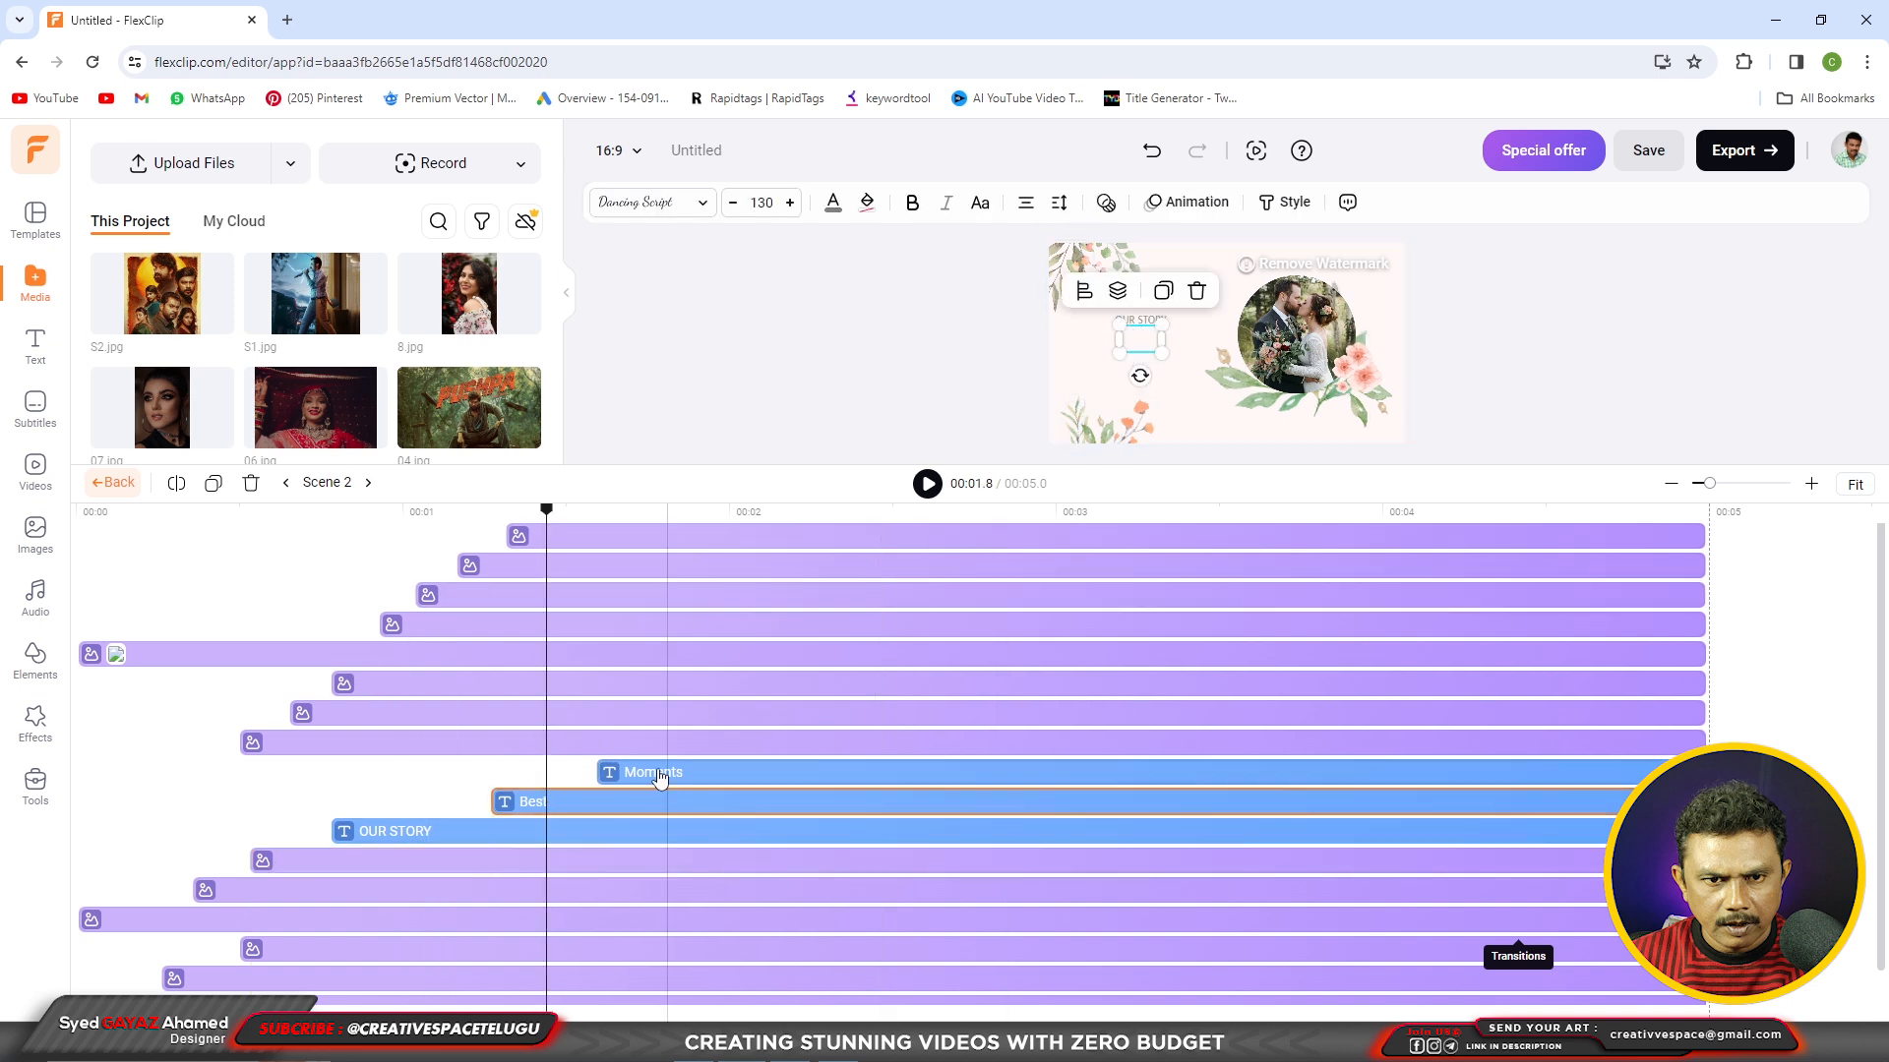
pyautogui.click(657, 772)
pyautogui.click(387, 831)
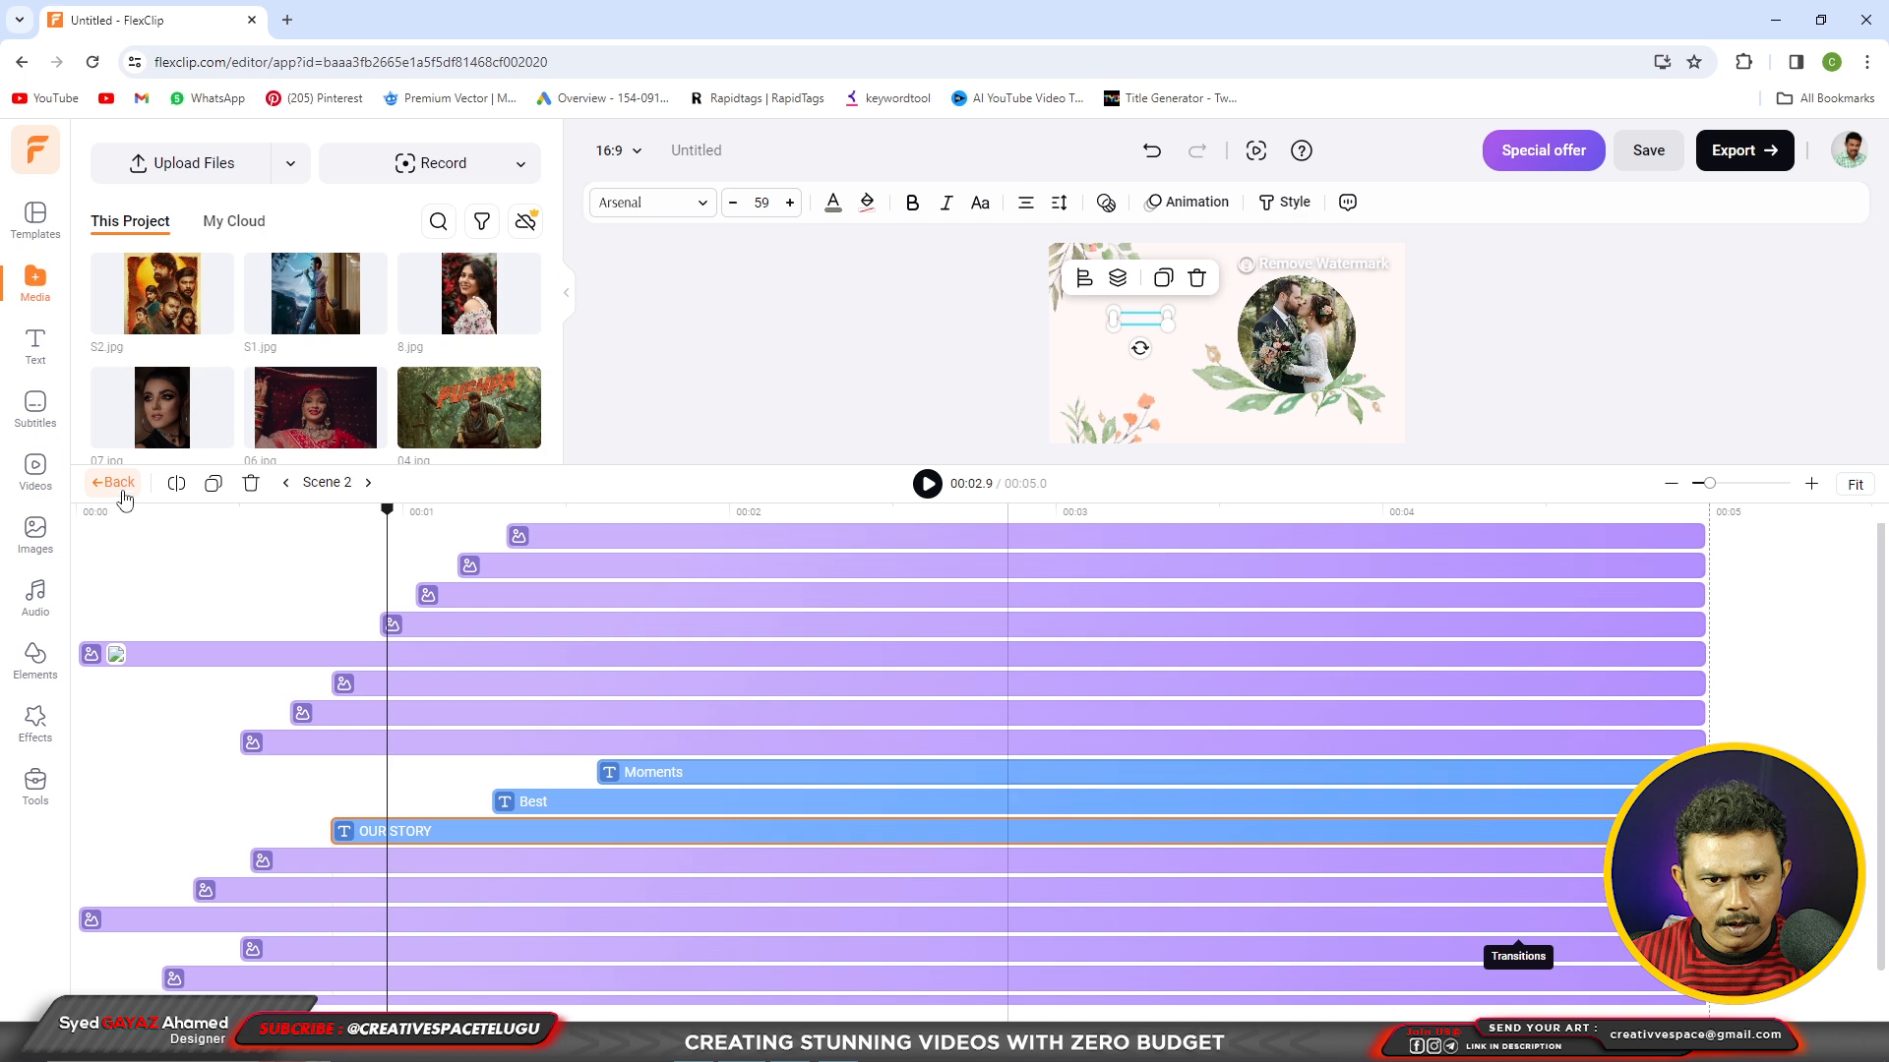
pyautogui.click(118, 482)
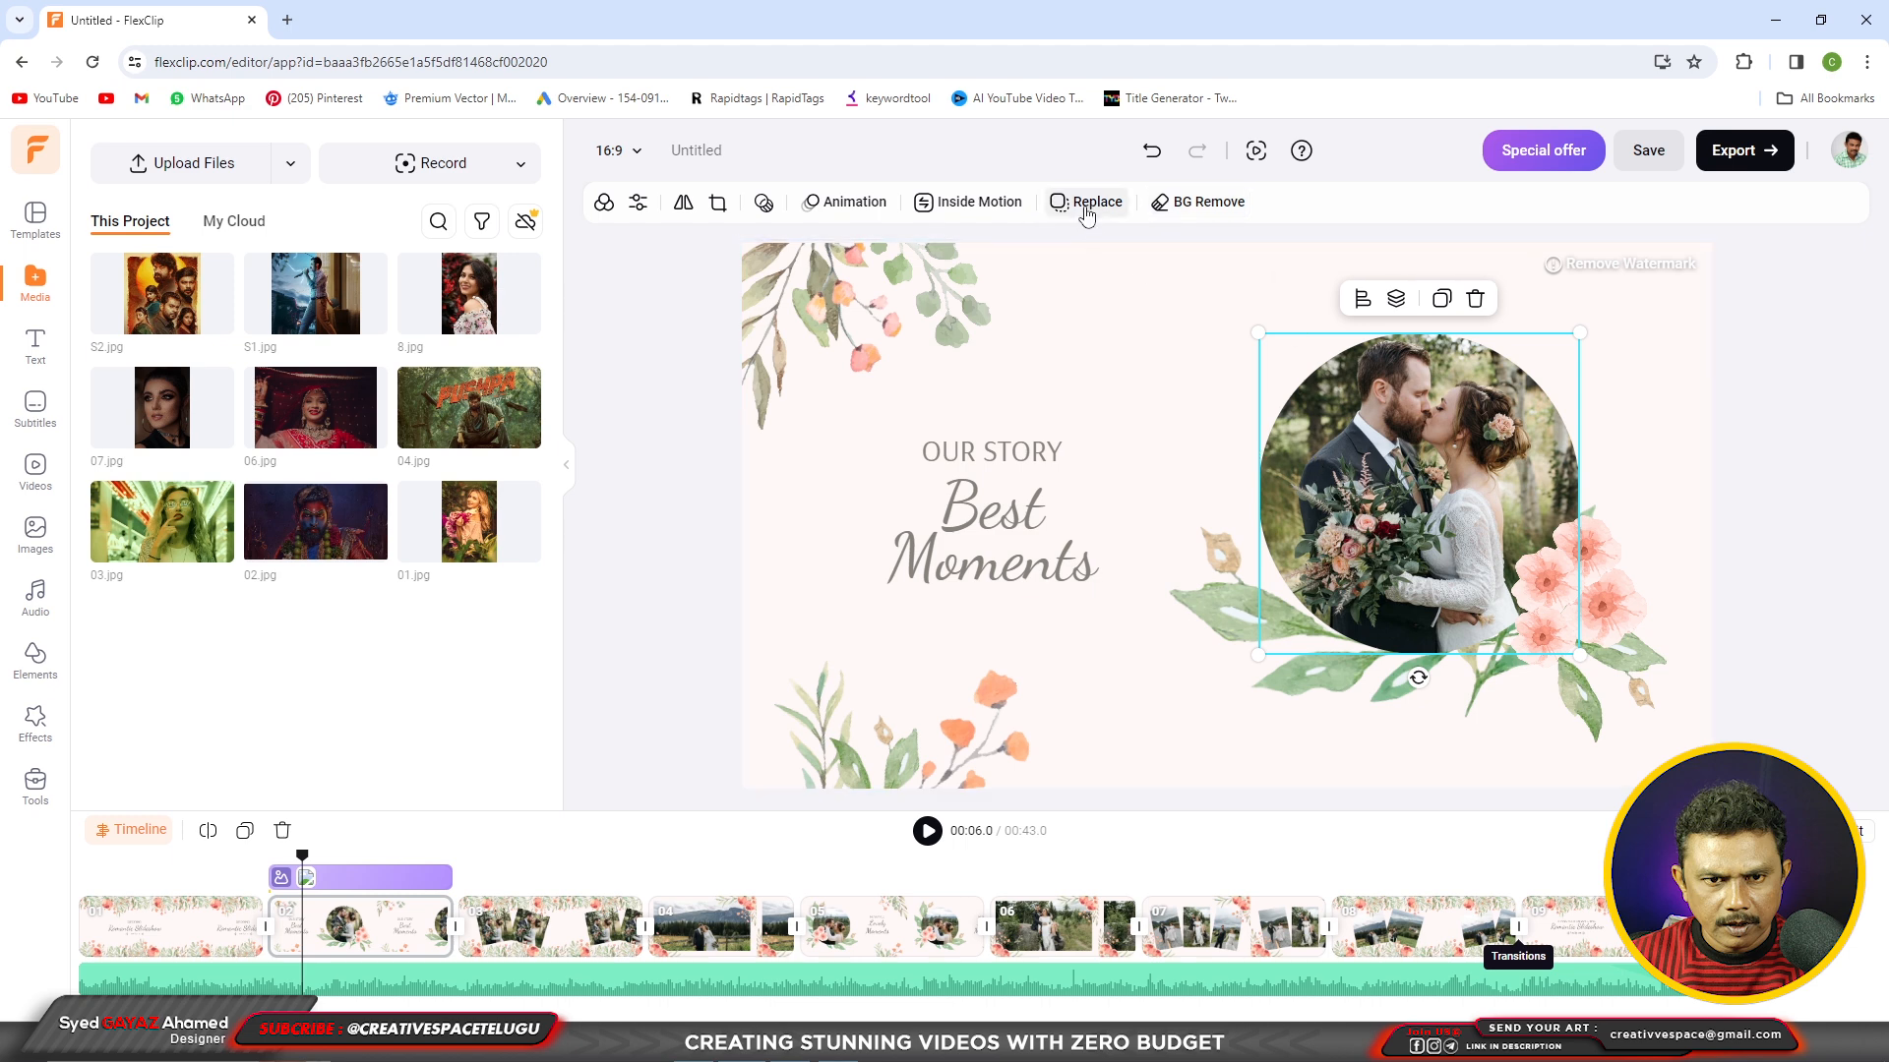
# Replace the circular couple photo in the second scene with S1.jpg
pyautogui.click(1086, 209)
pyautogui.moveTo(804, 551)
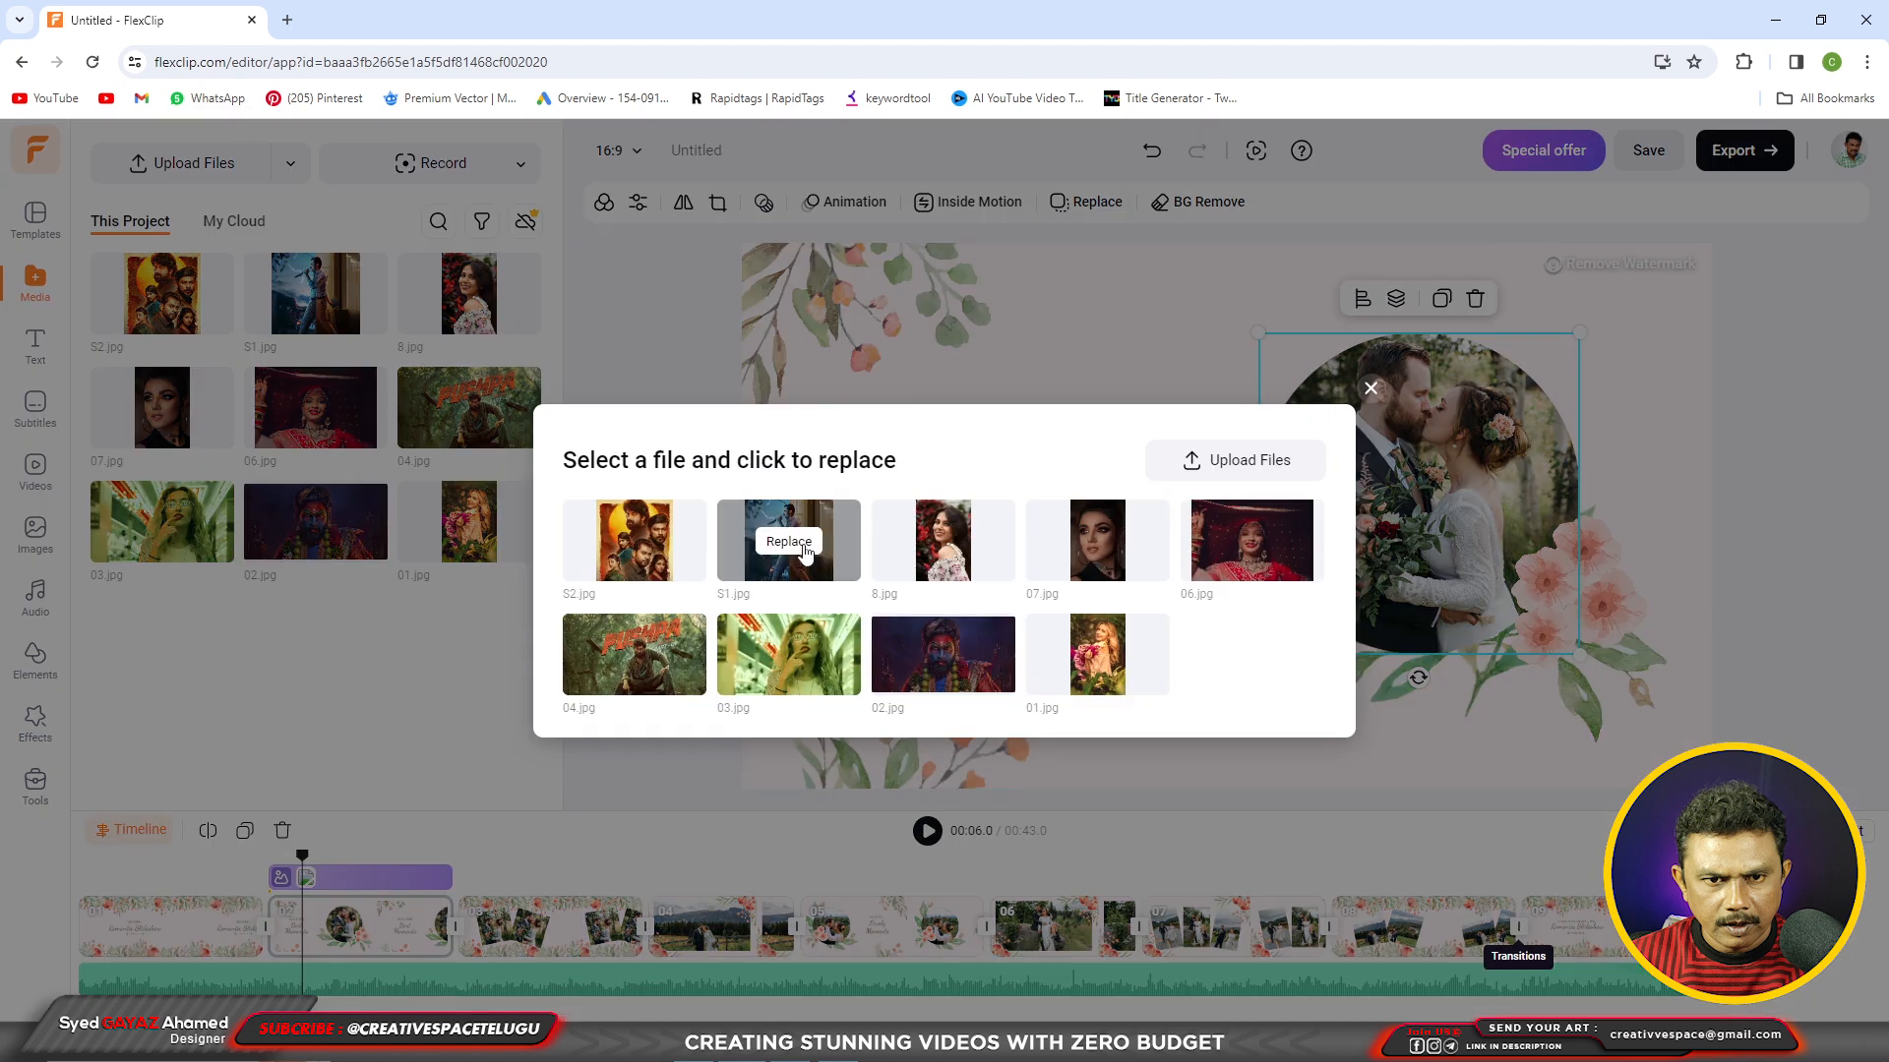
pyautogui.click(804, 543)
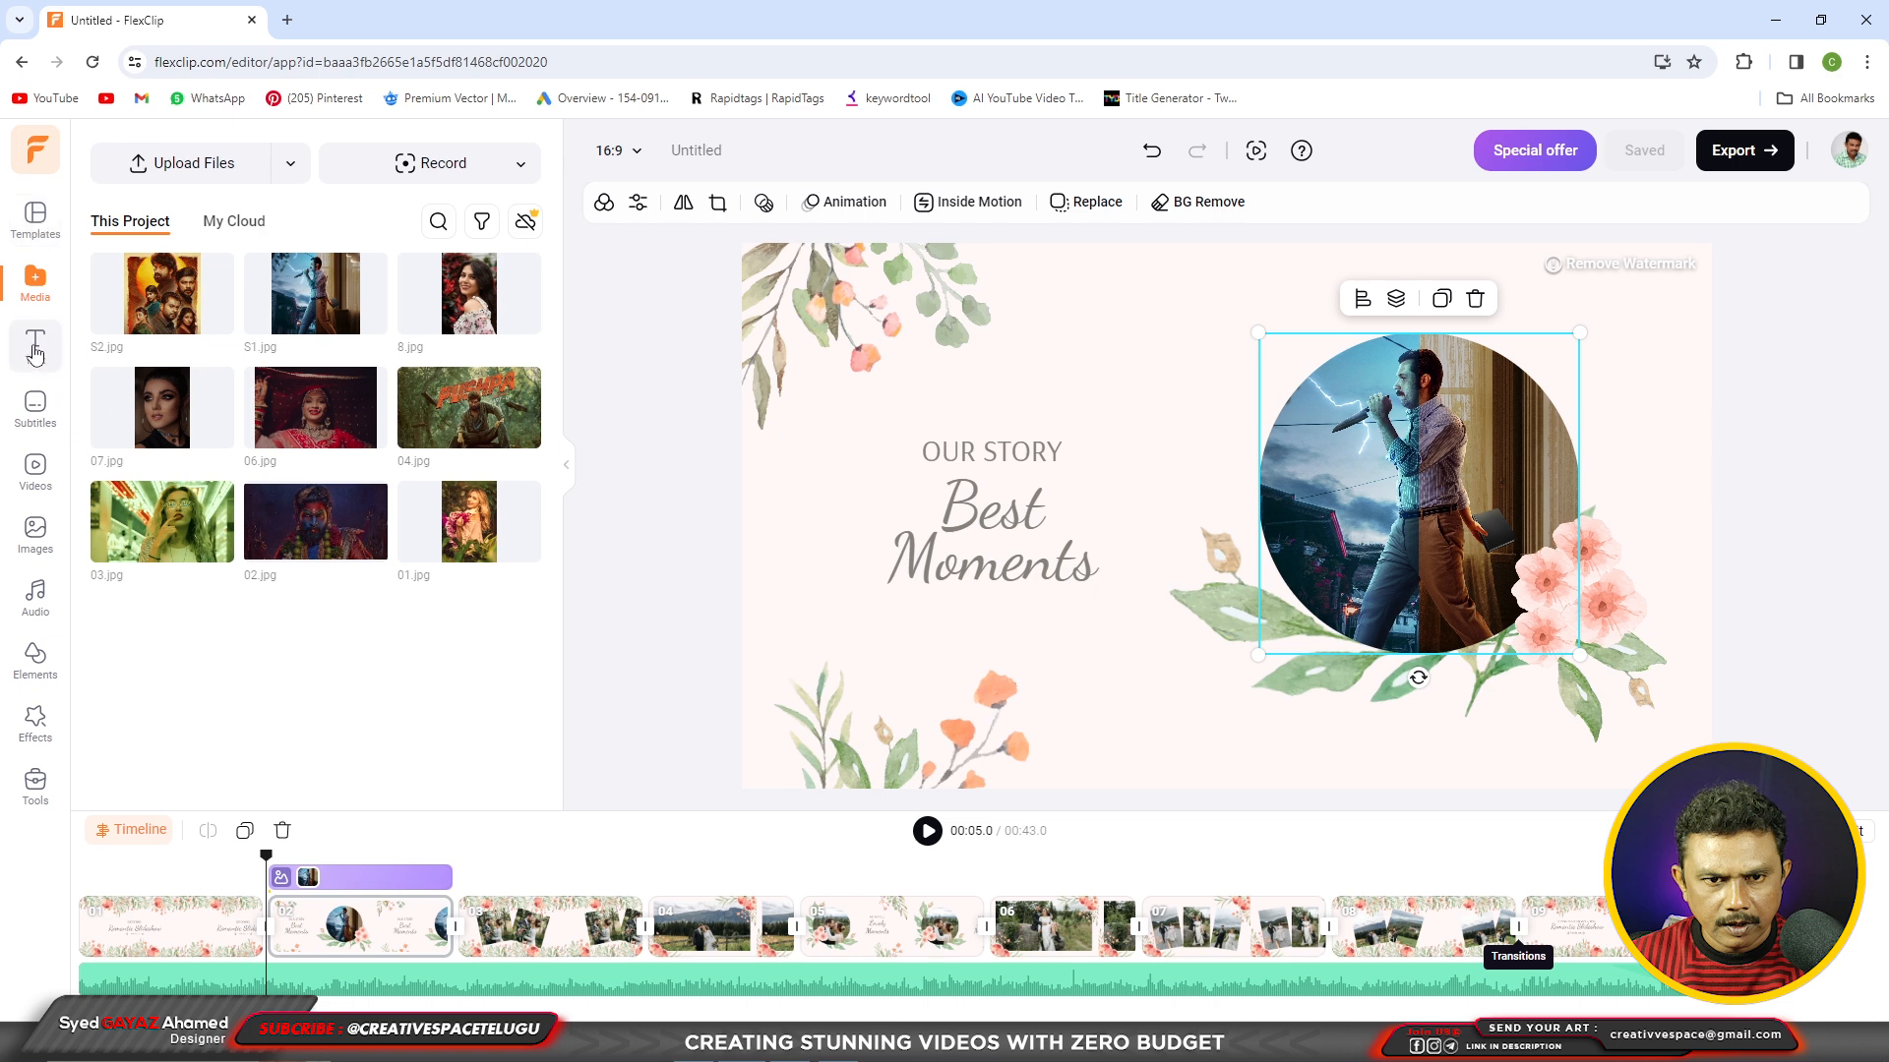
# Add the CREATIVE DESIGNS modern title with the blue slash to the second and fourth scenes and play the video
pyautogui.click(35, 352)
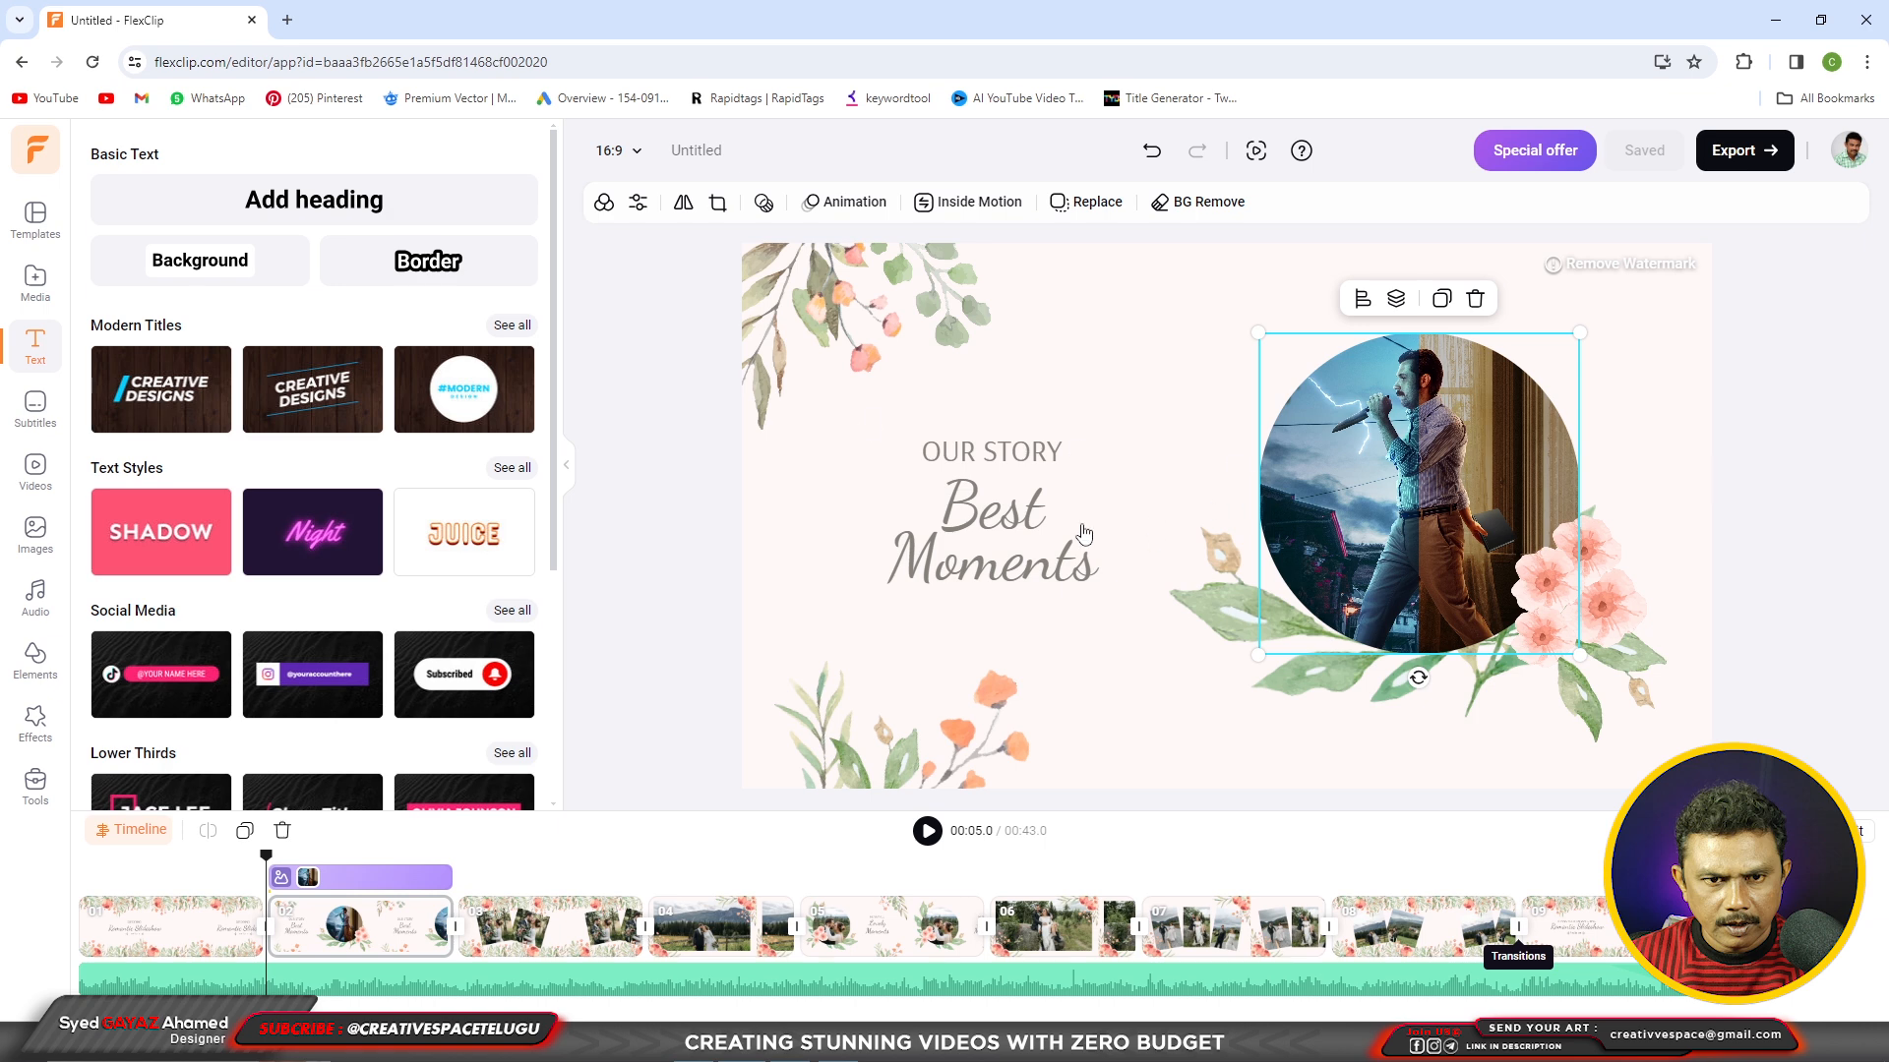
pyautogui.click(154, 405)
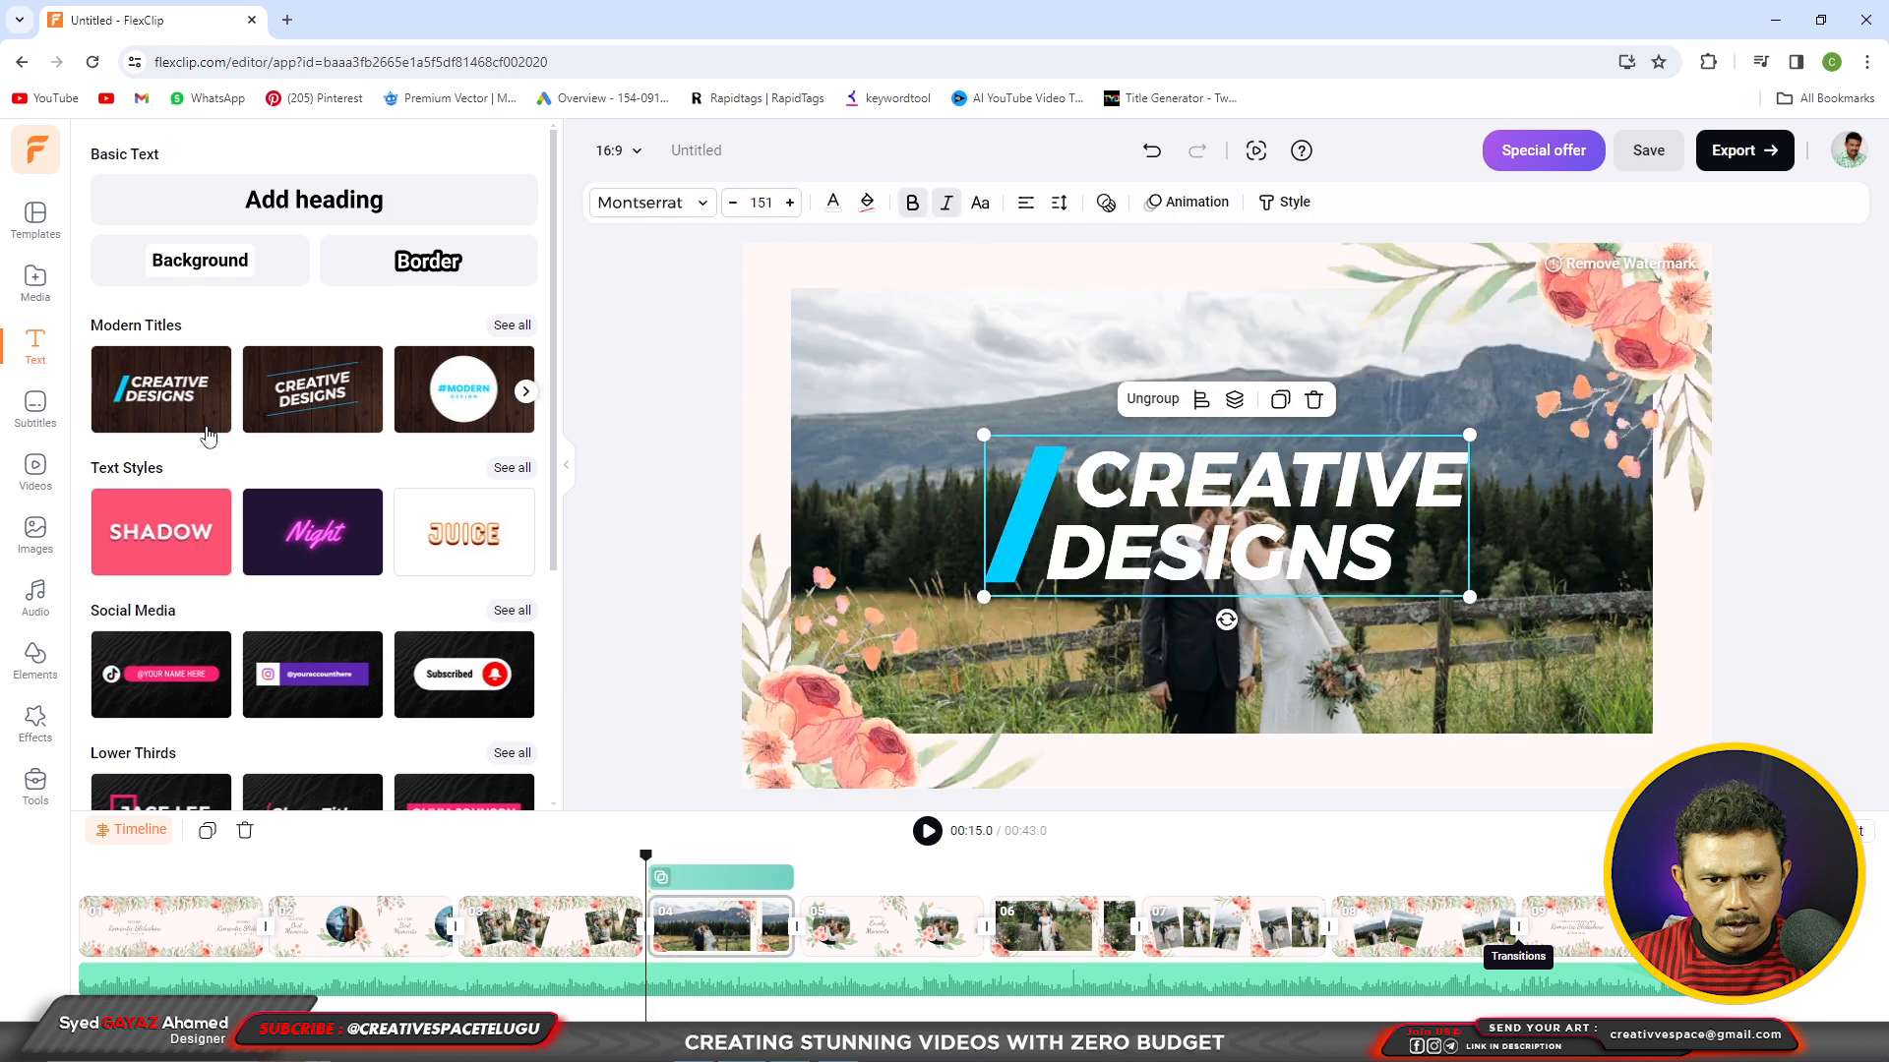
pyautogui.click(927, 832)
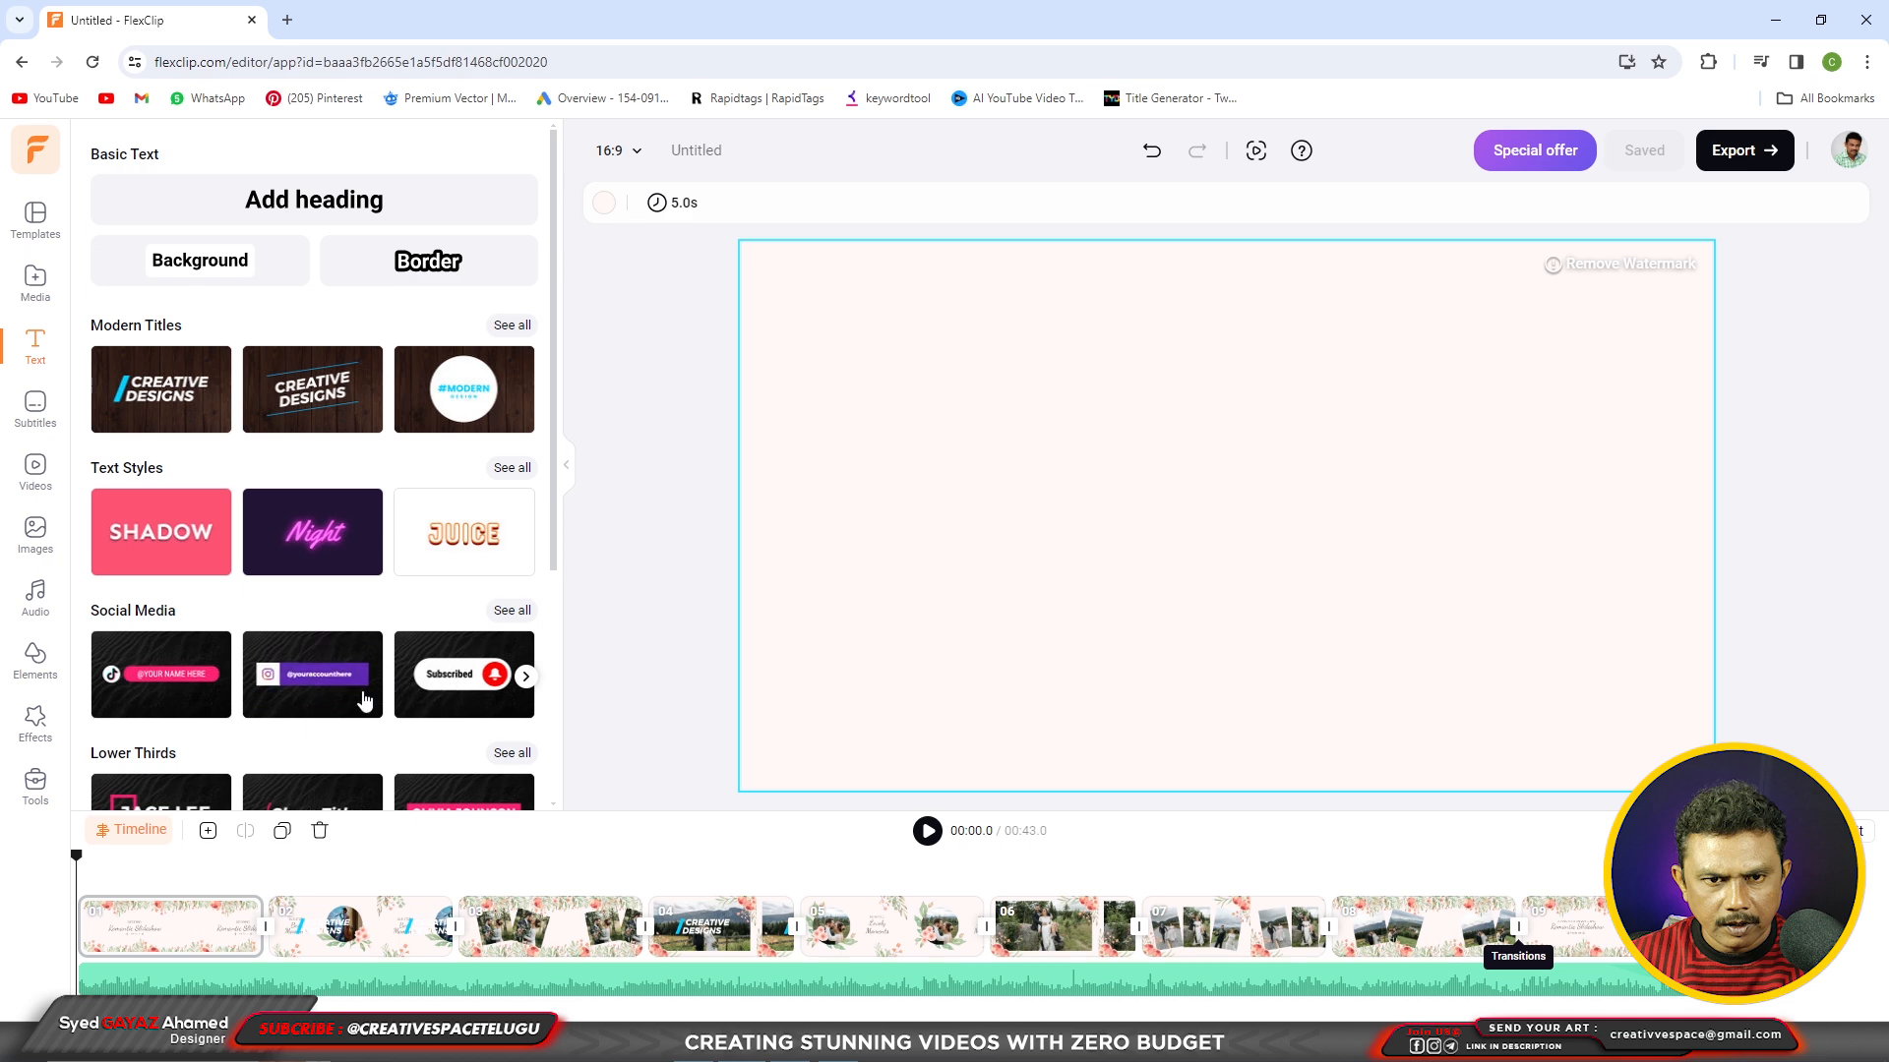
# Look through the remaining text presets, the subtitle options, and the stock video, image and audio libraries
pyautogui.scroll(-4, 554, 536)
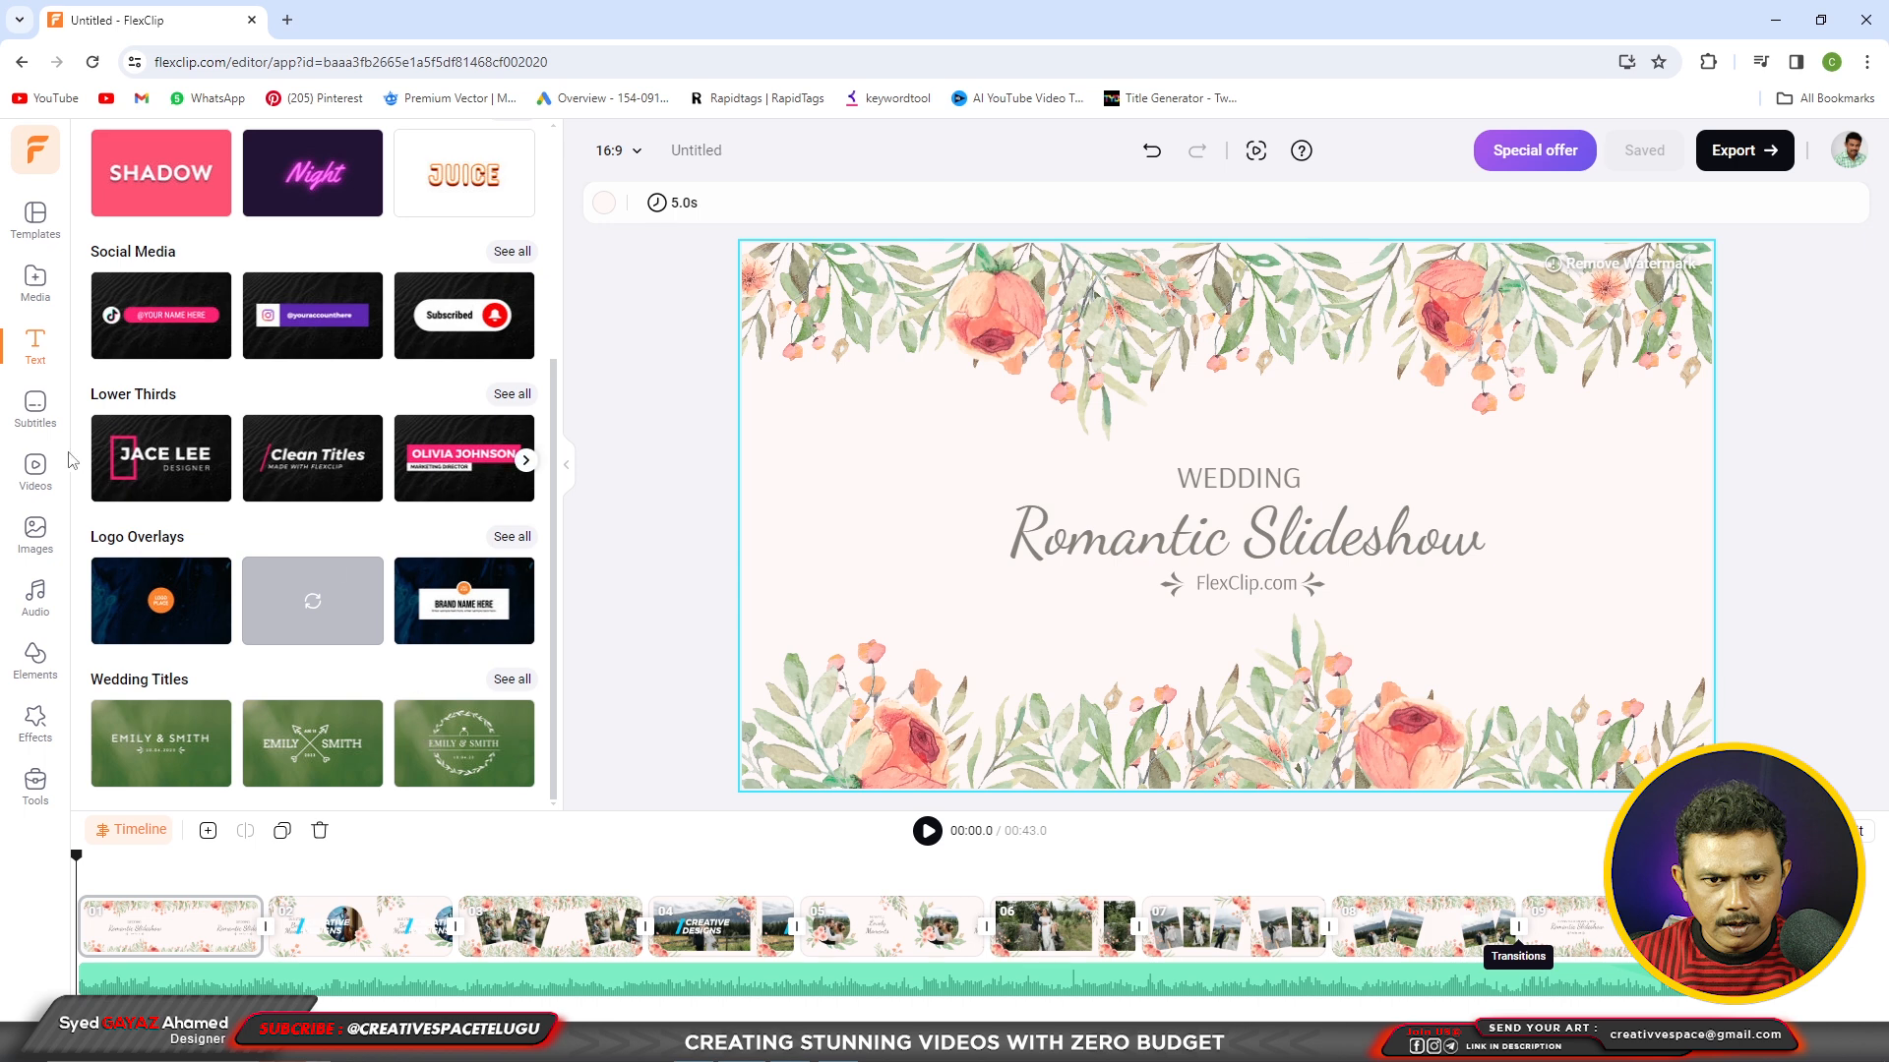
pyautogui.click(35, 408)
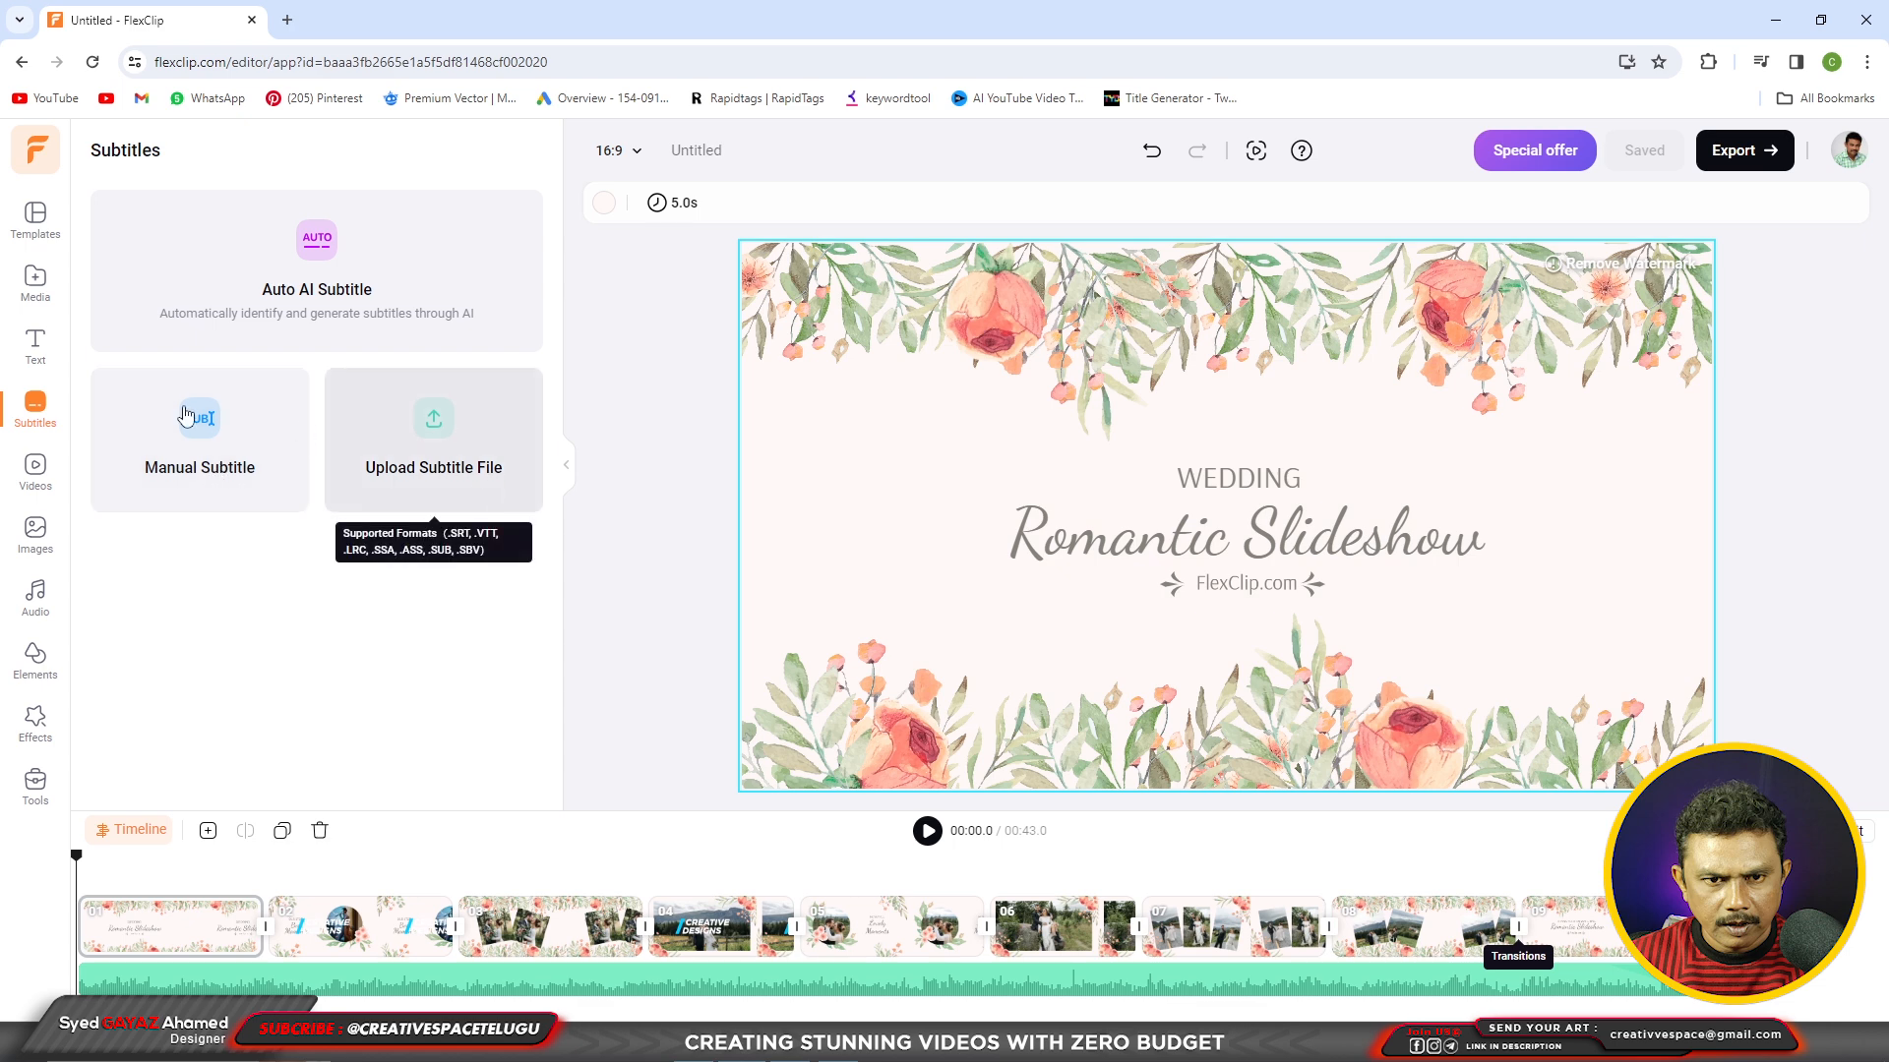
pyautogui.click(39, 480)
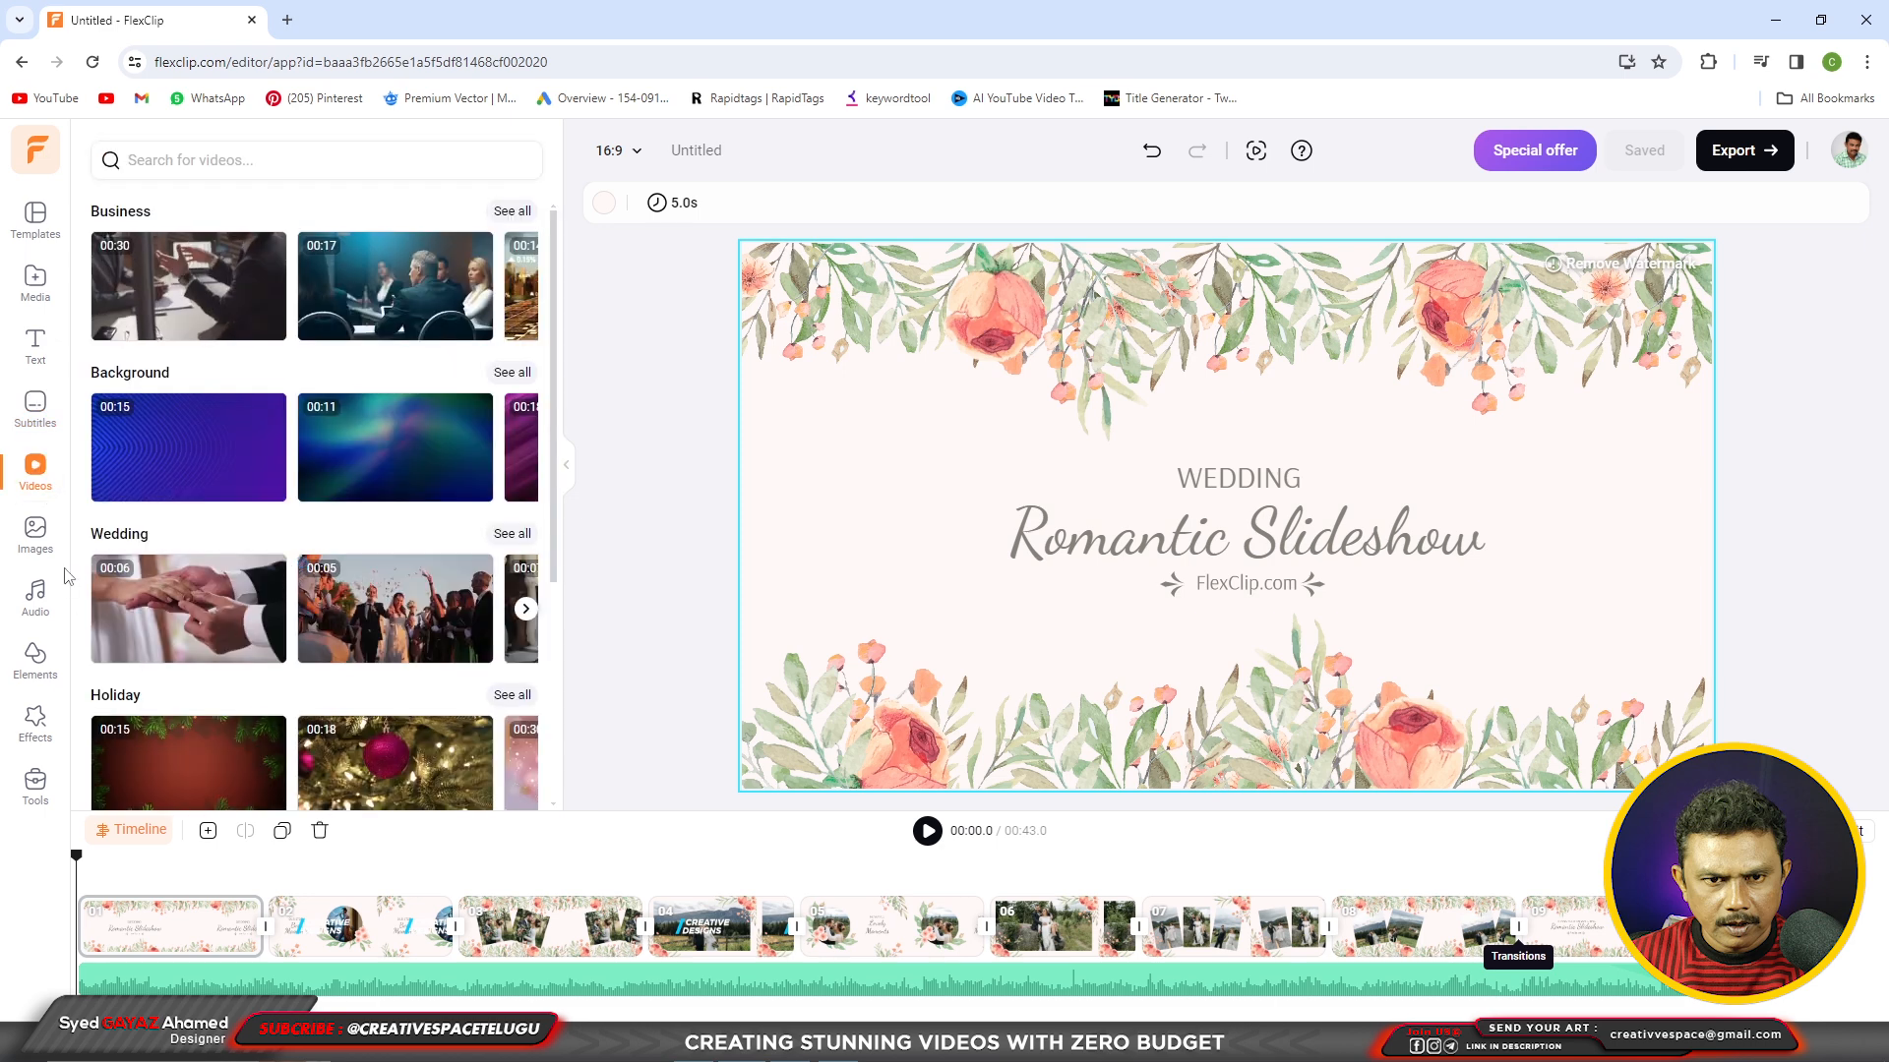
pyautogui.scroll(-3, 89, 591)
pyautogui.click(35, 536)
pyautogui.moveTo(554, 430); pyautogui.dragTo(547, 548)
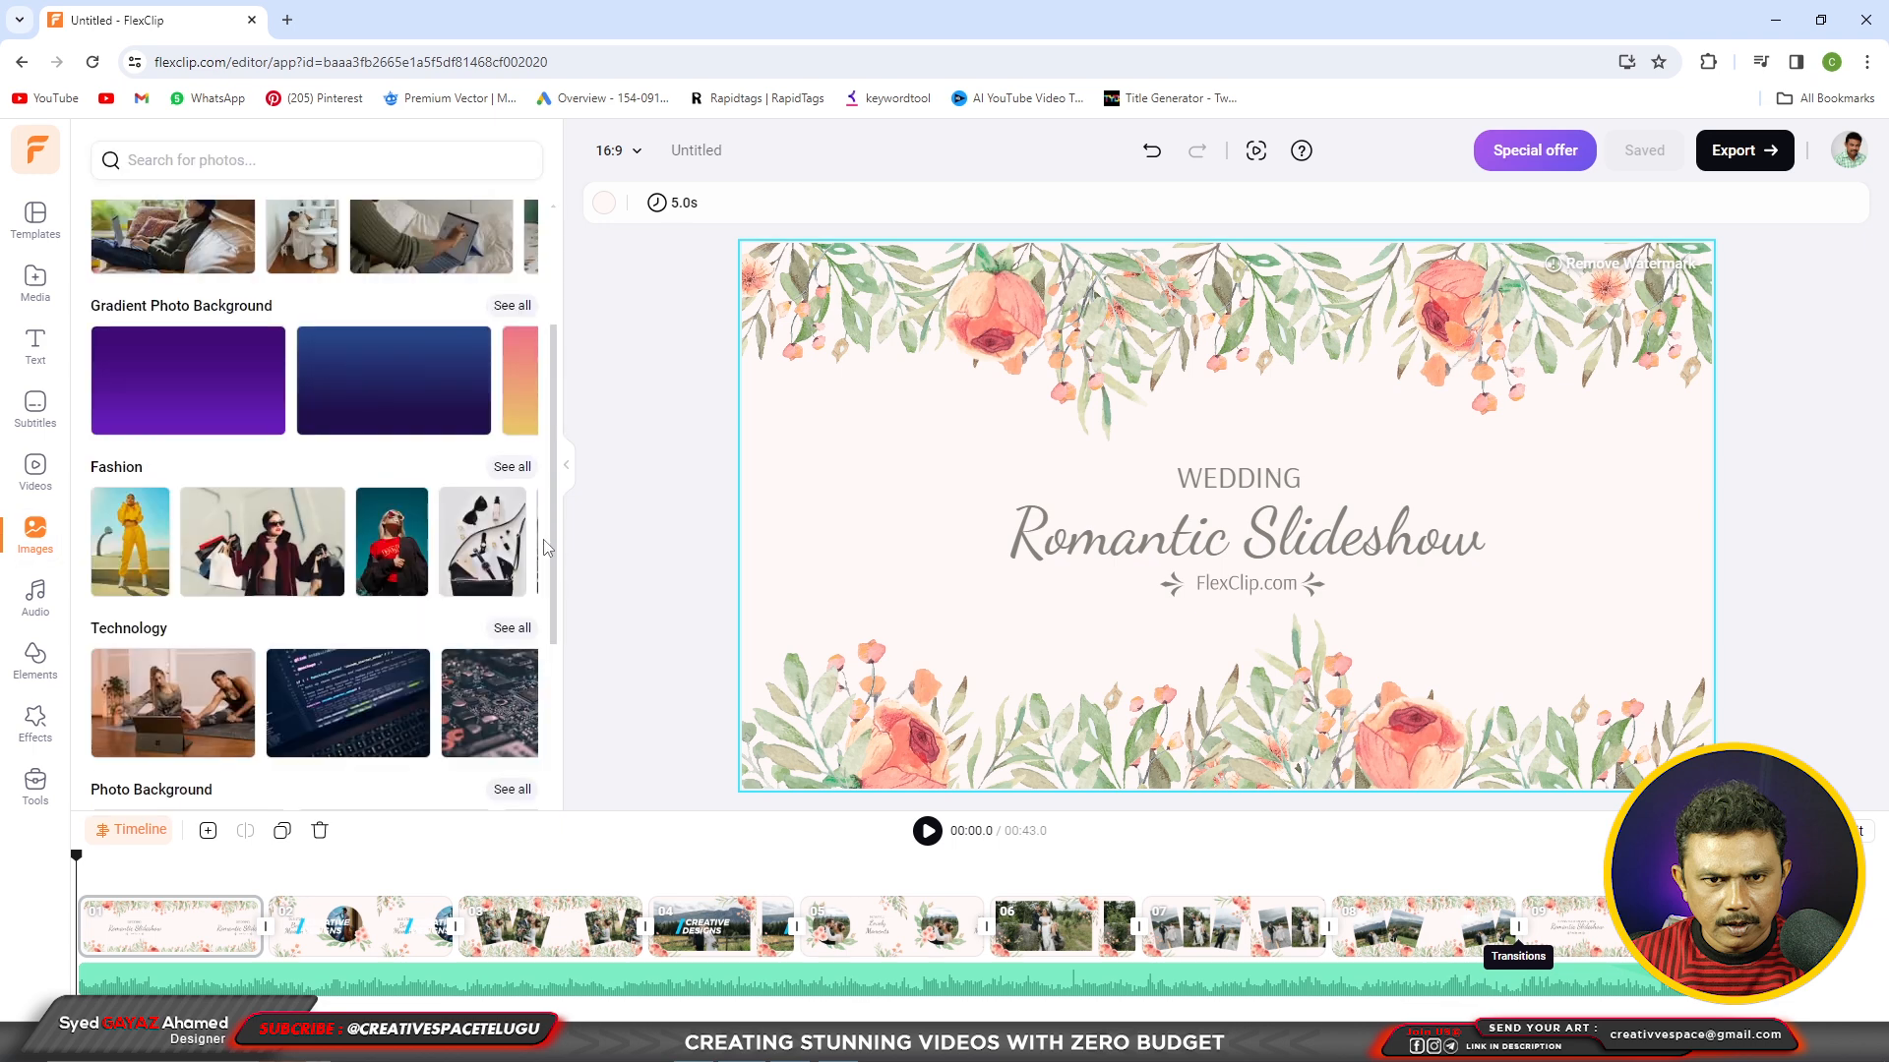
pyautogui.scroll(-2, 547, 548)
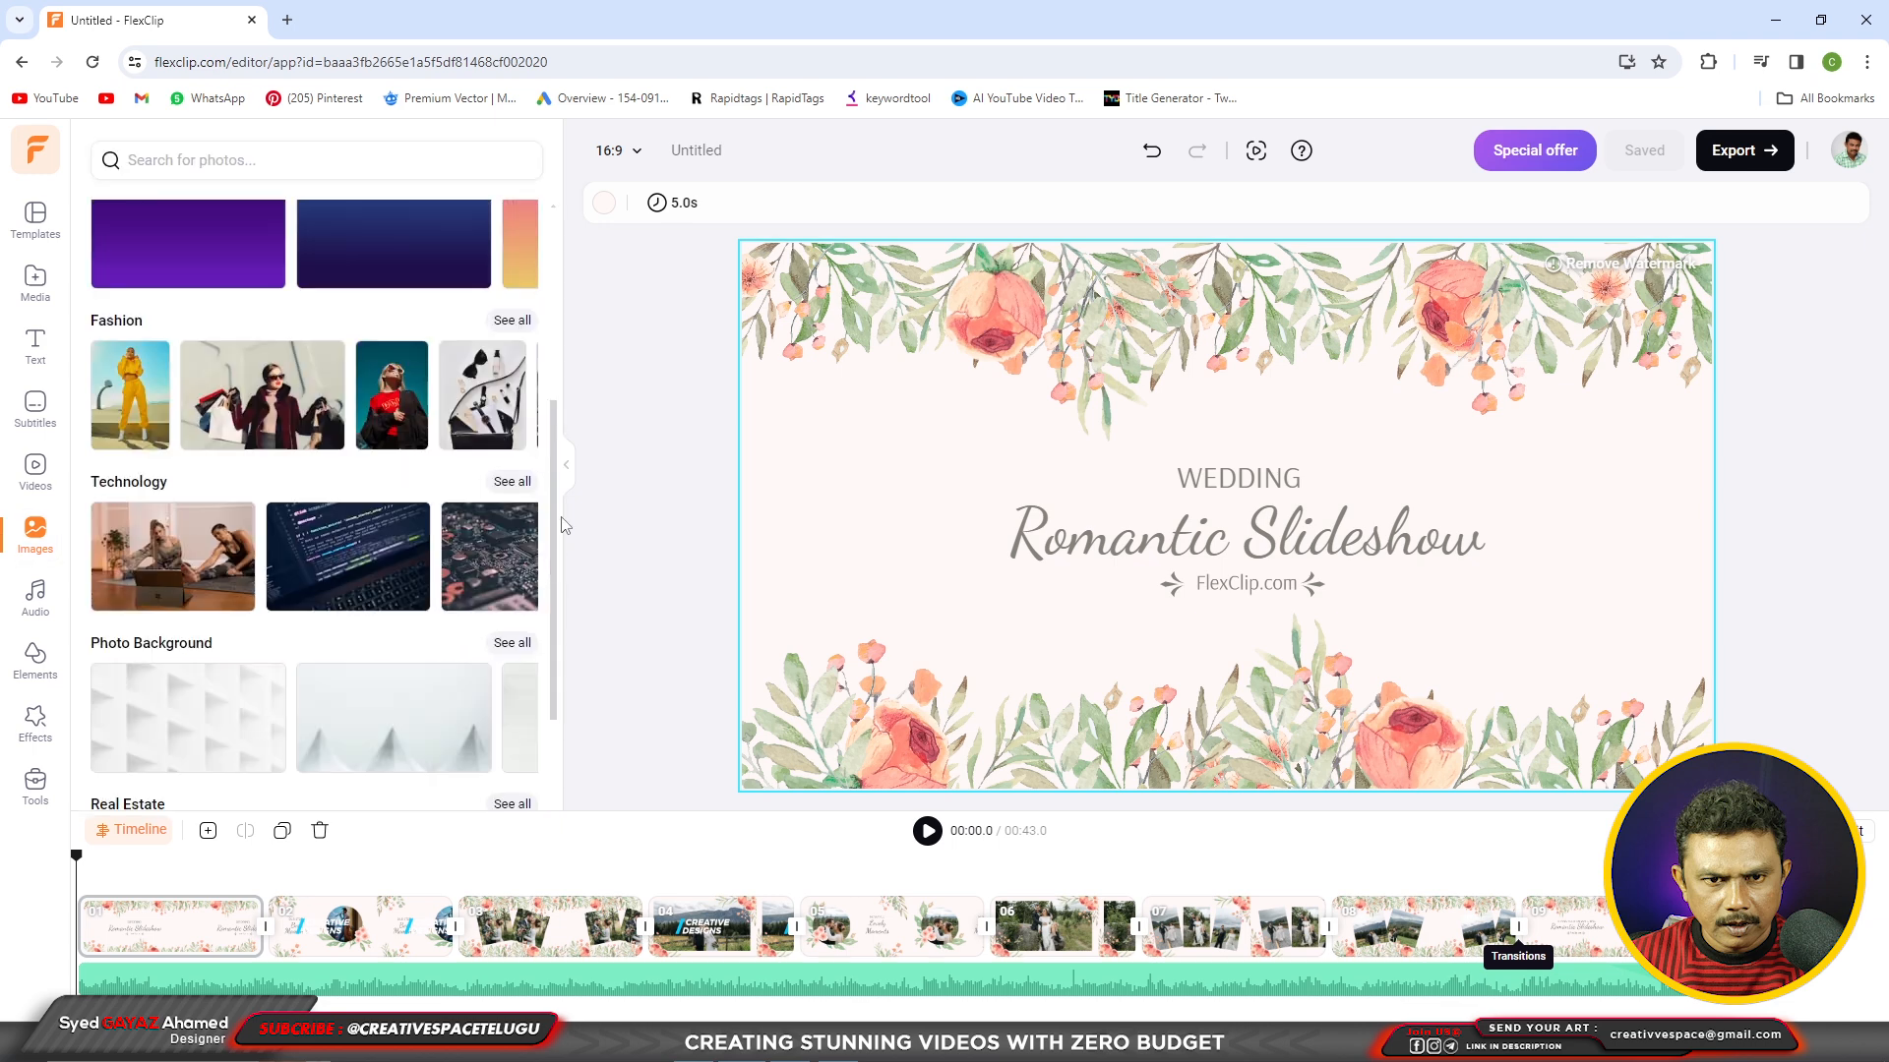
pyautogui.scroll(2, 564, 526)
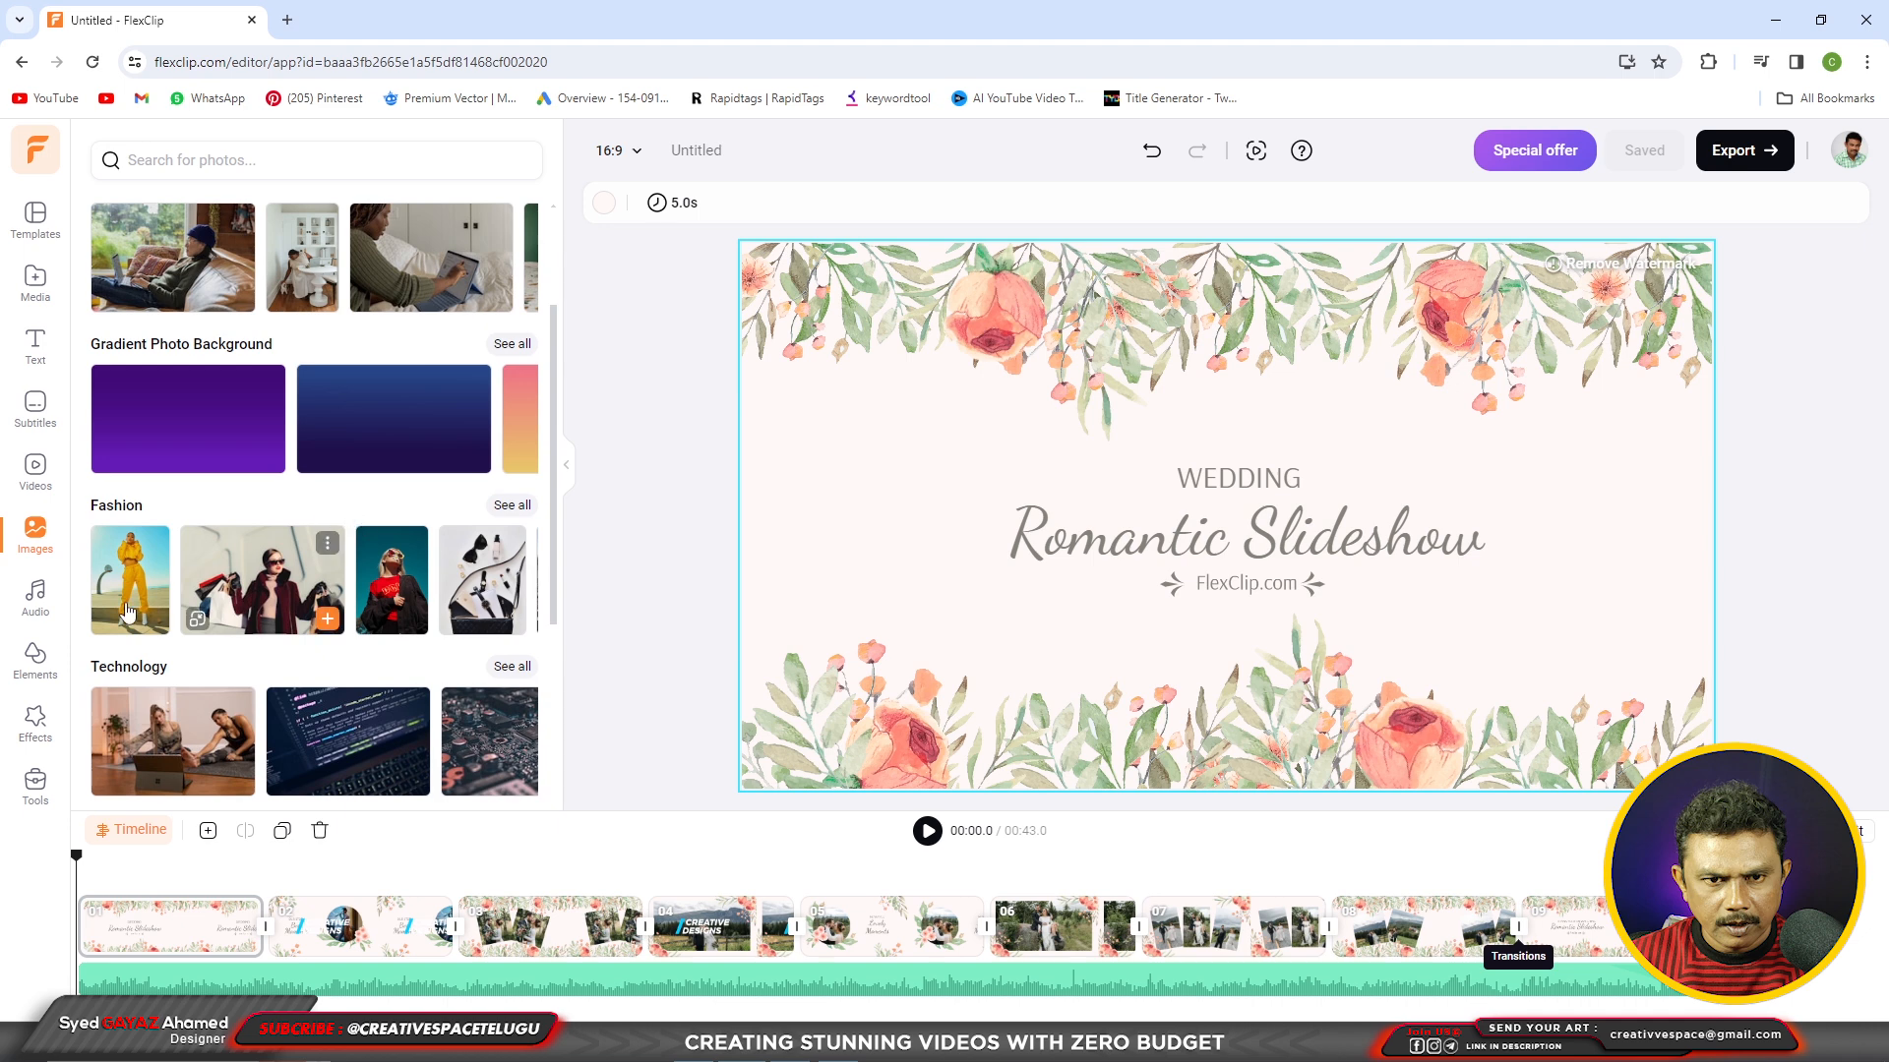
pyautogui.click(37, 598)
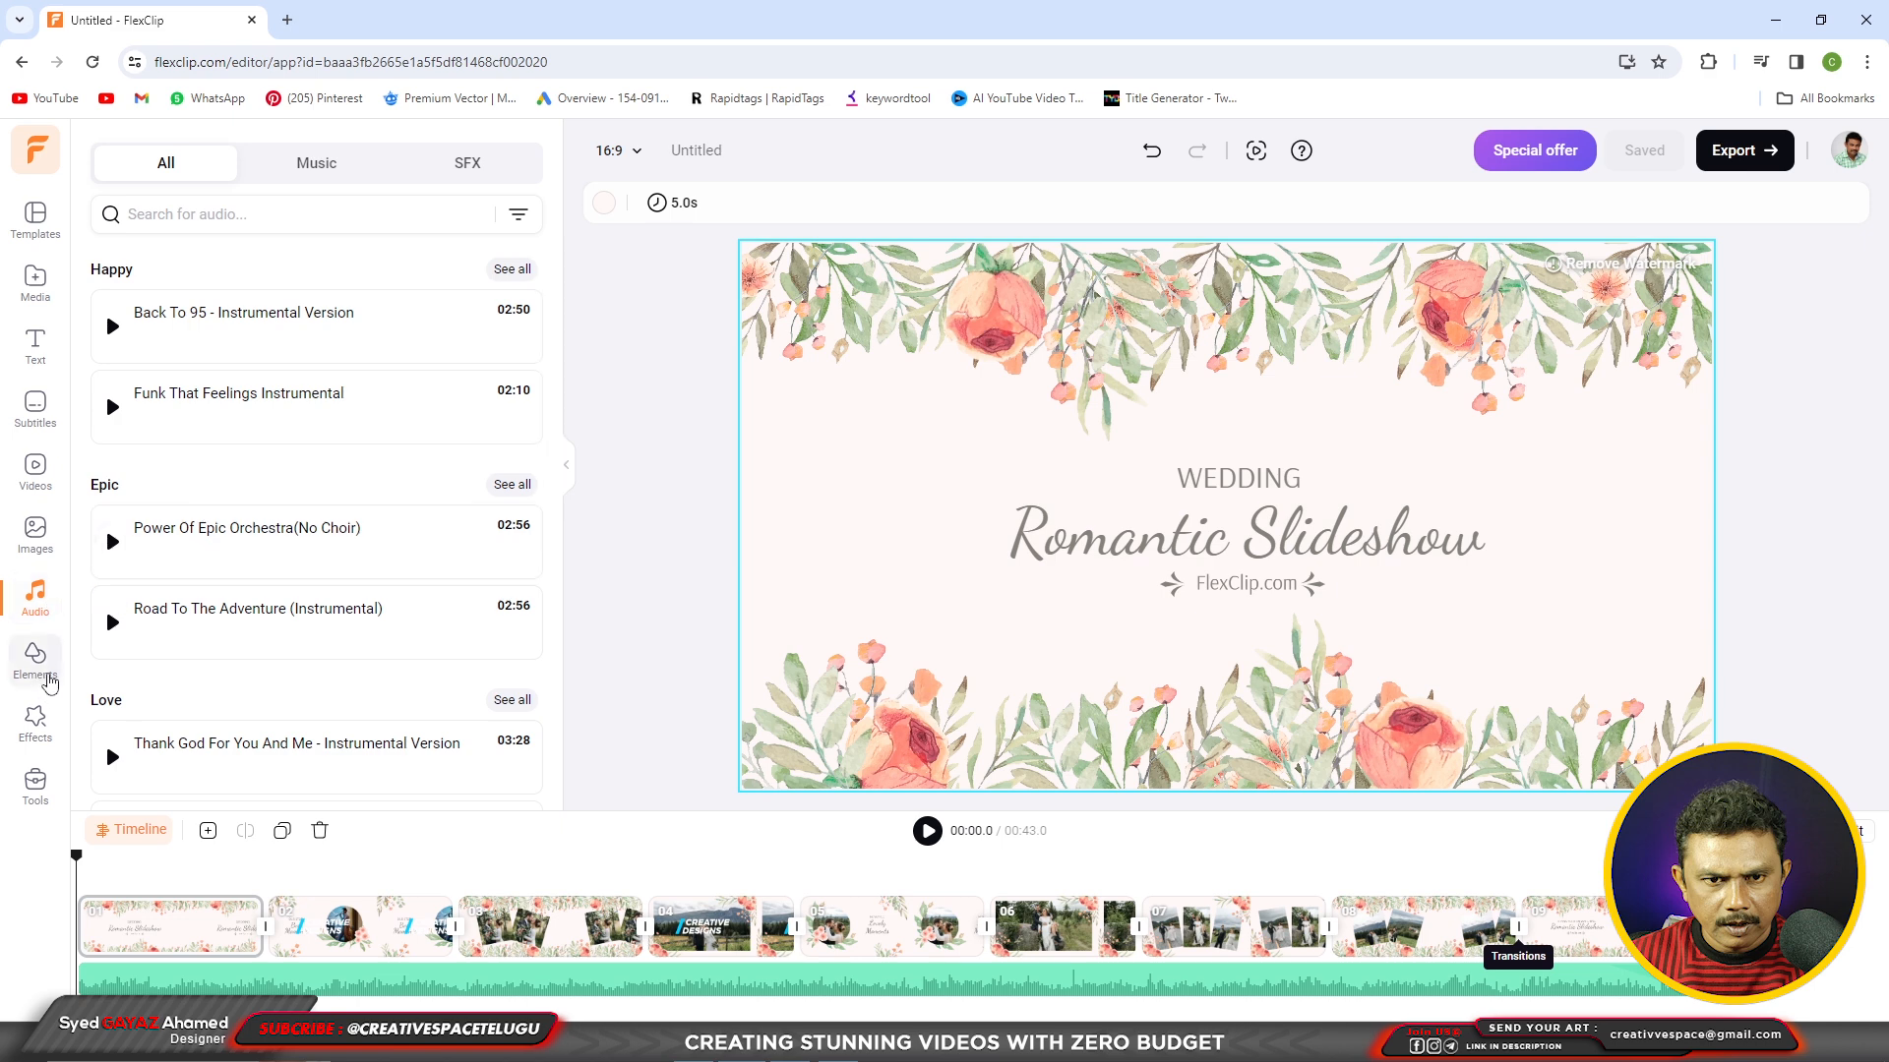
# Add the animated Subscribe button with the pointing hand from the social elements to the first scene and play the video
pyautogui.click(37, 662)
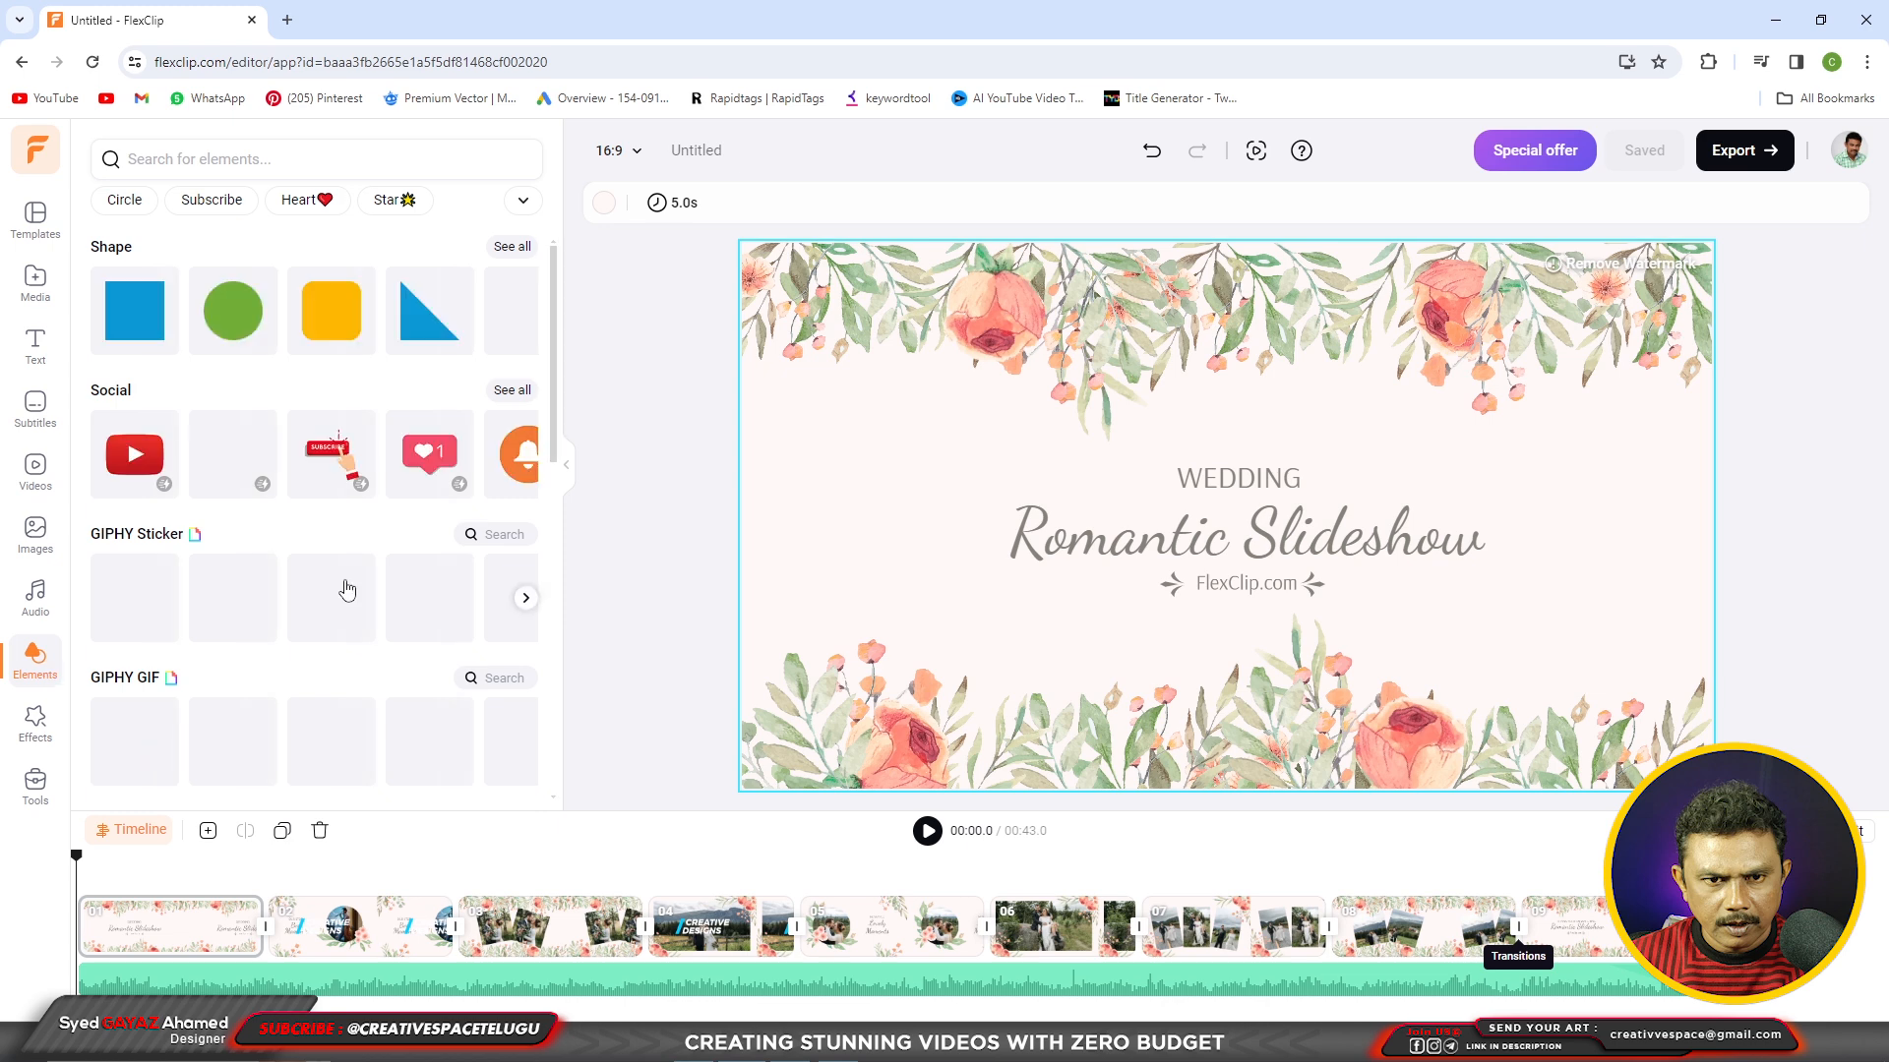
pyautogui.click(348, 475)
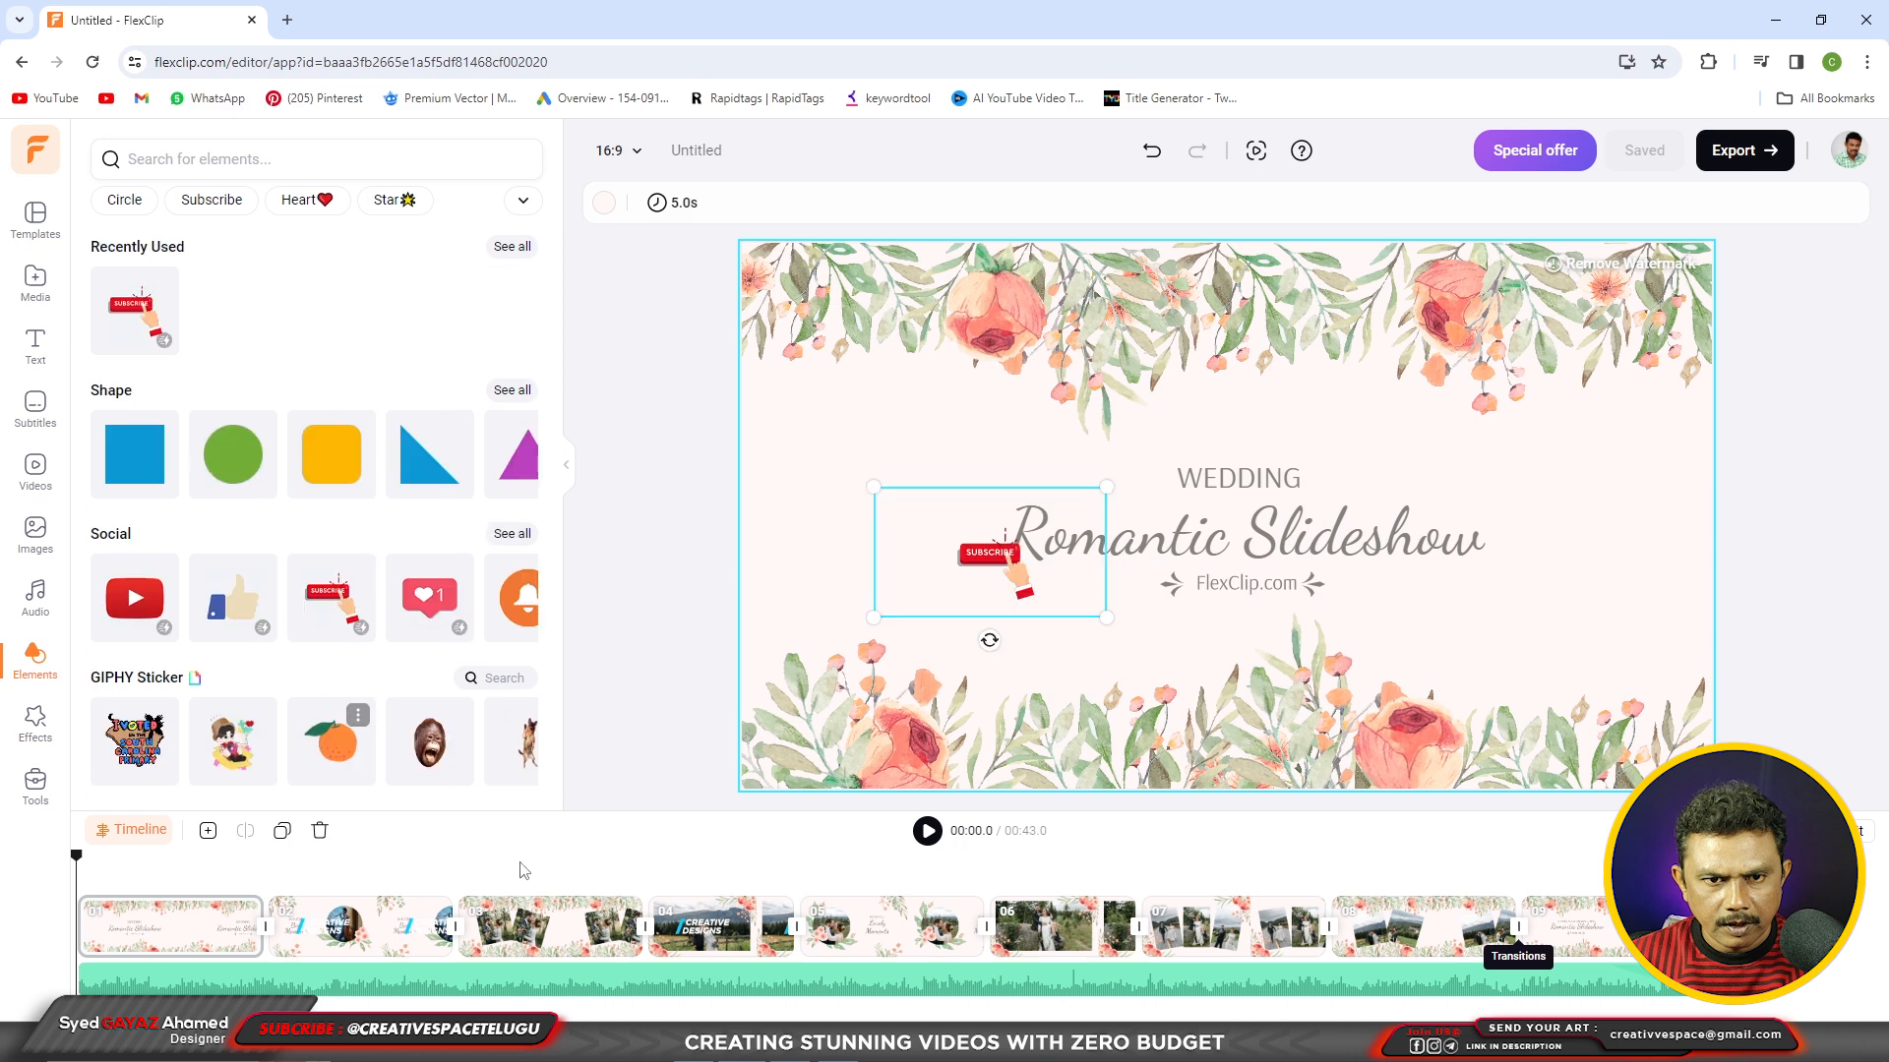
pyautogui.click(928, 832)
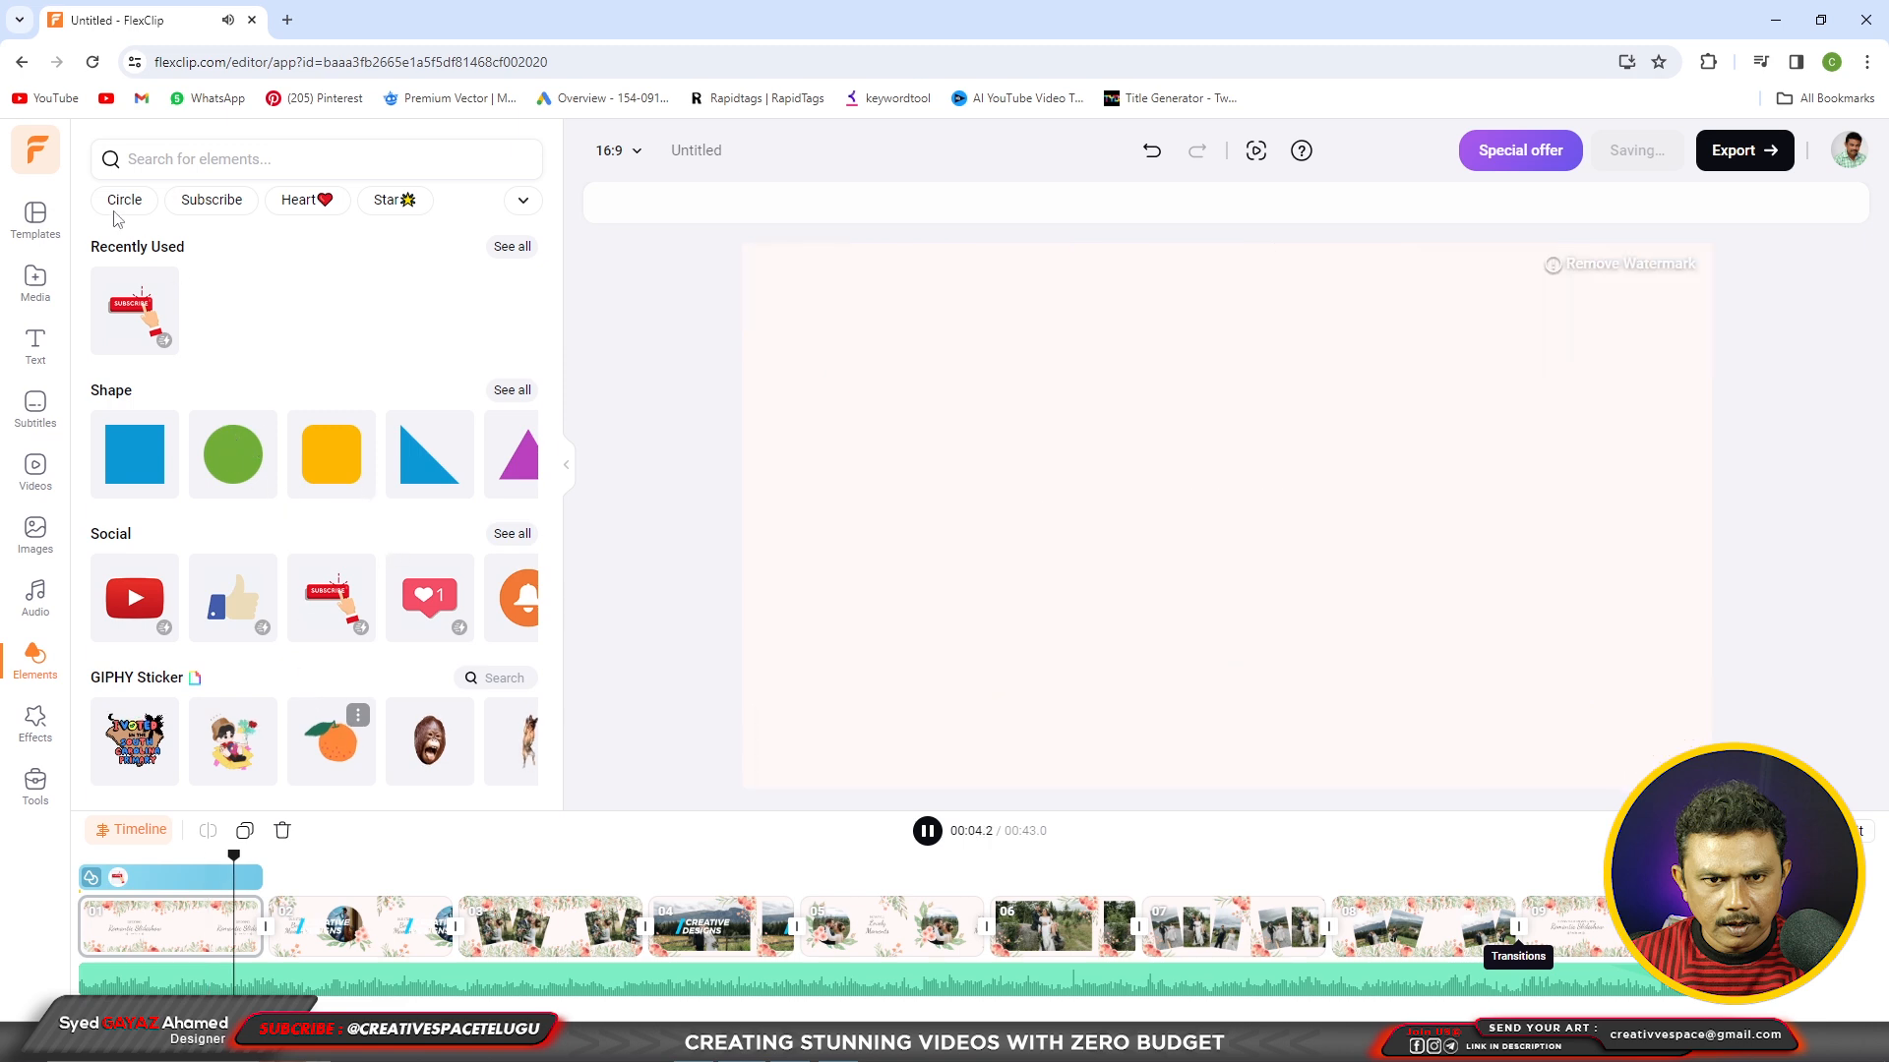
pyautogui.scroll(-3, 116, 219)
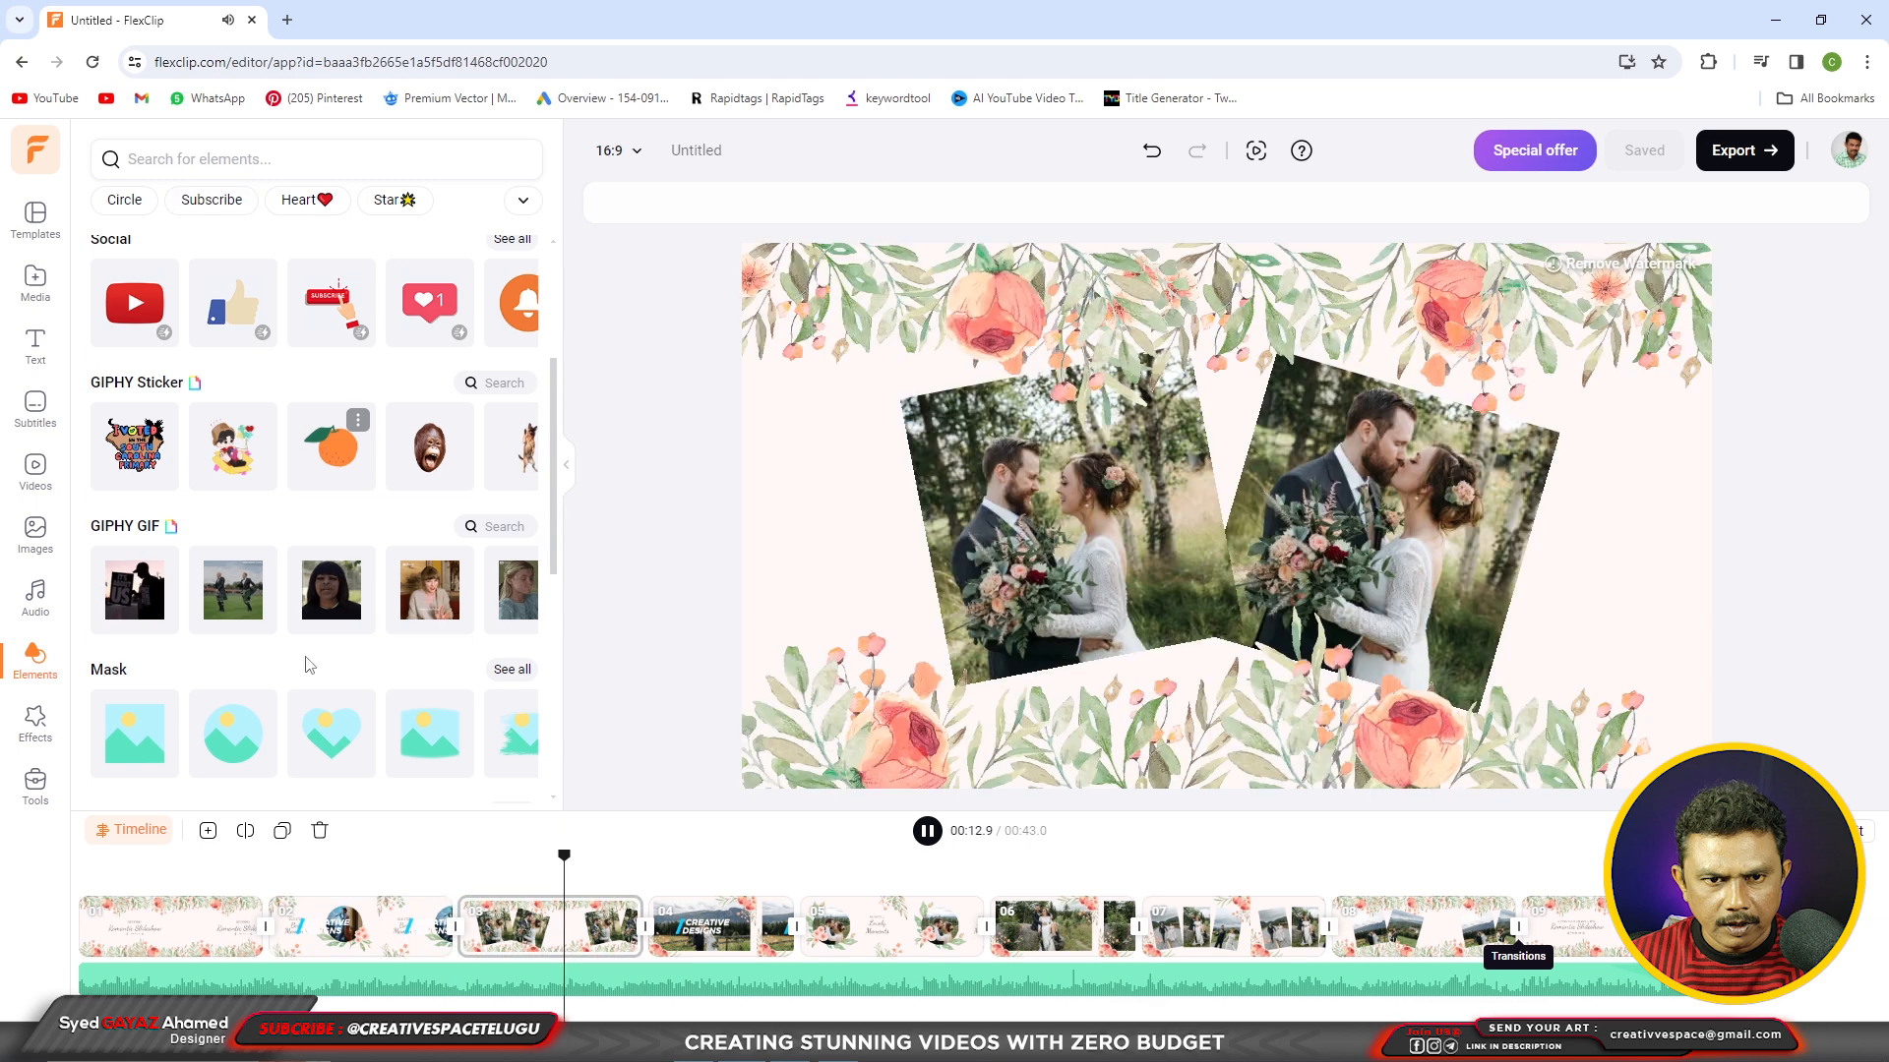
# Apply the first Film effect to the sixth scene, play the video and browse the remaining effects
pyautogui.click(35, 723)
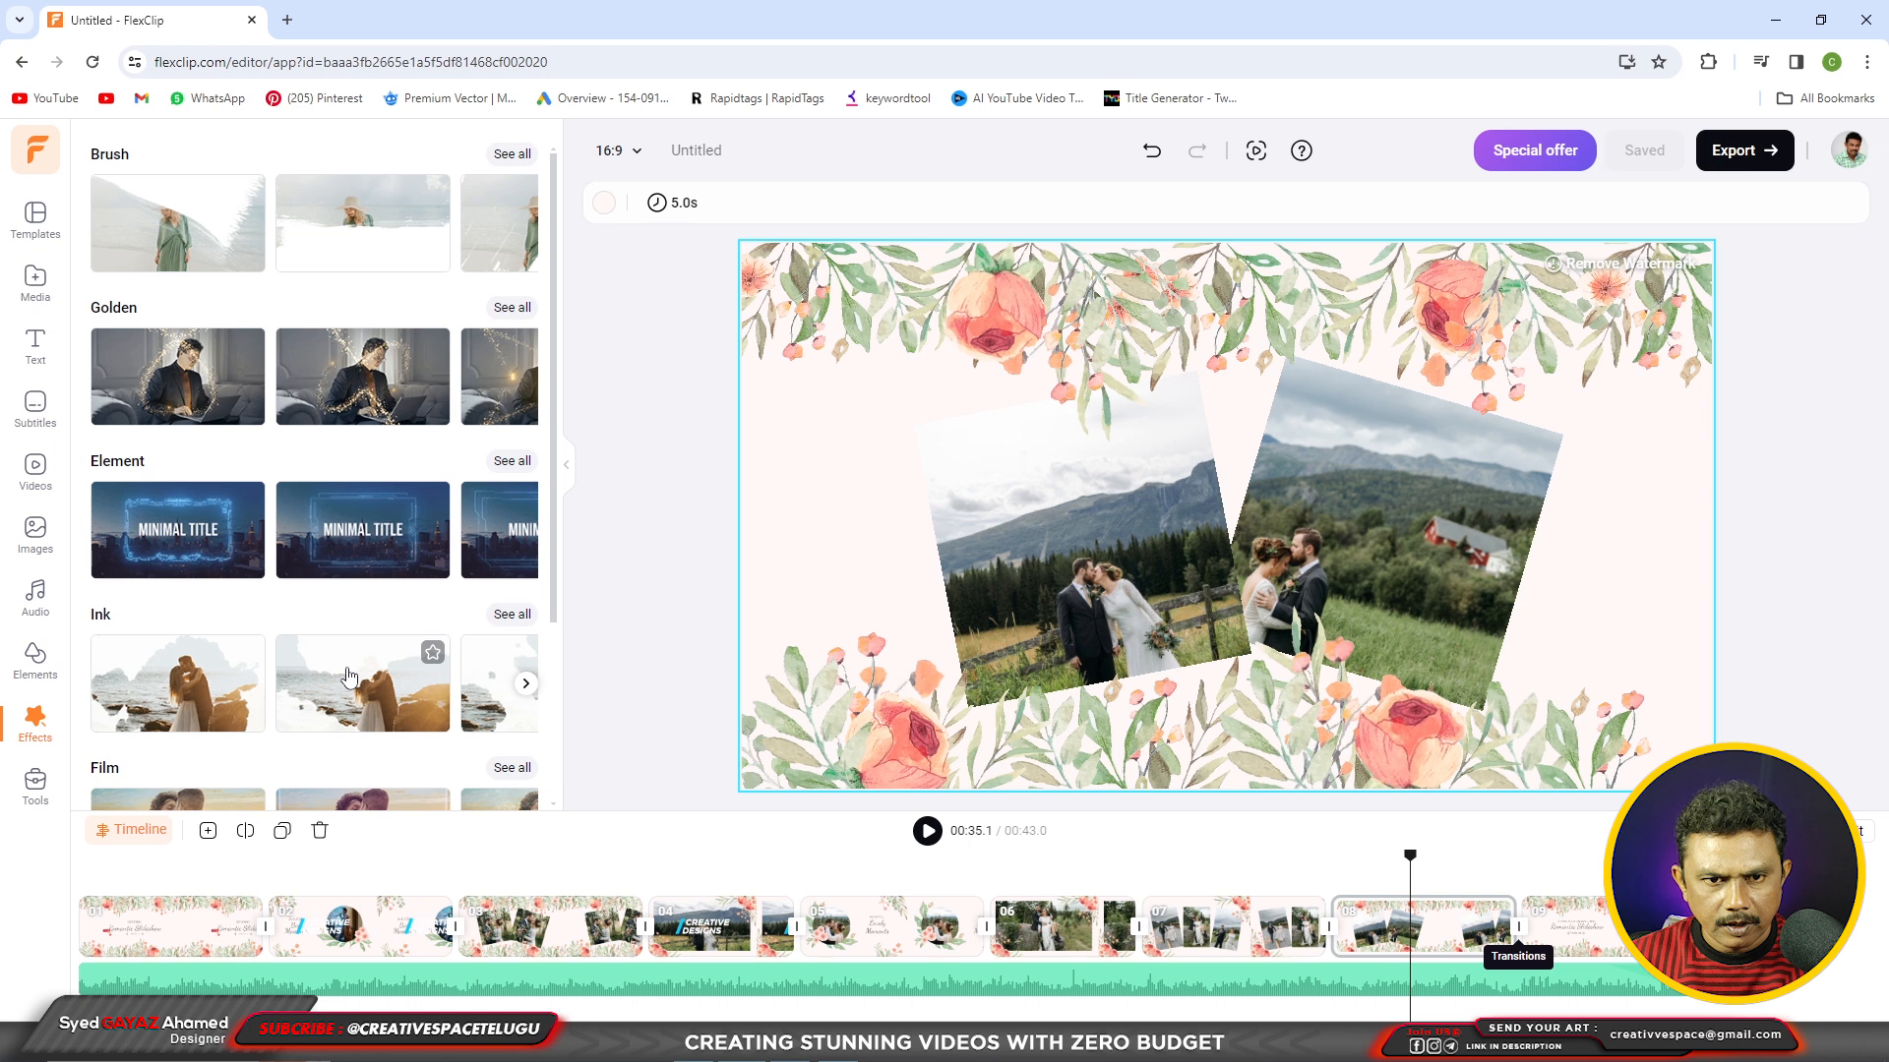
pyautogui.click(1434, 874)
pyautogui.moveTo(1432, 867); pyautogui.dragTo(1434, 859)
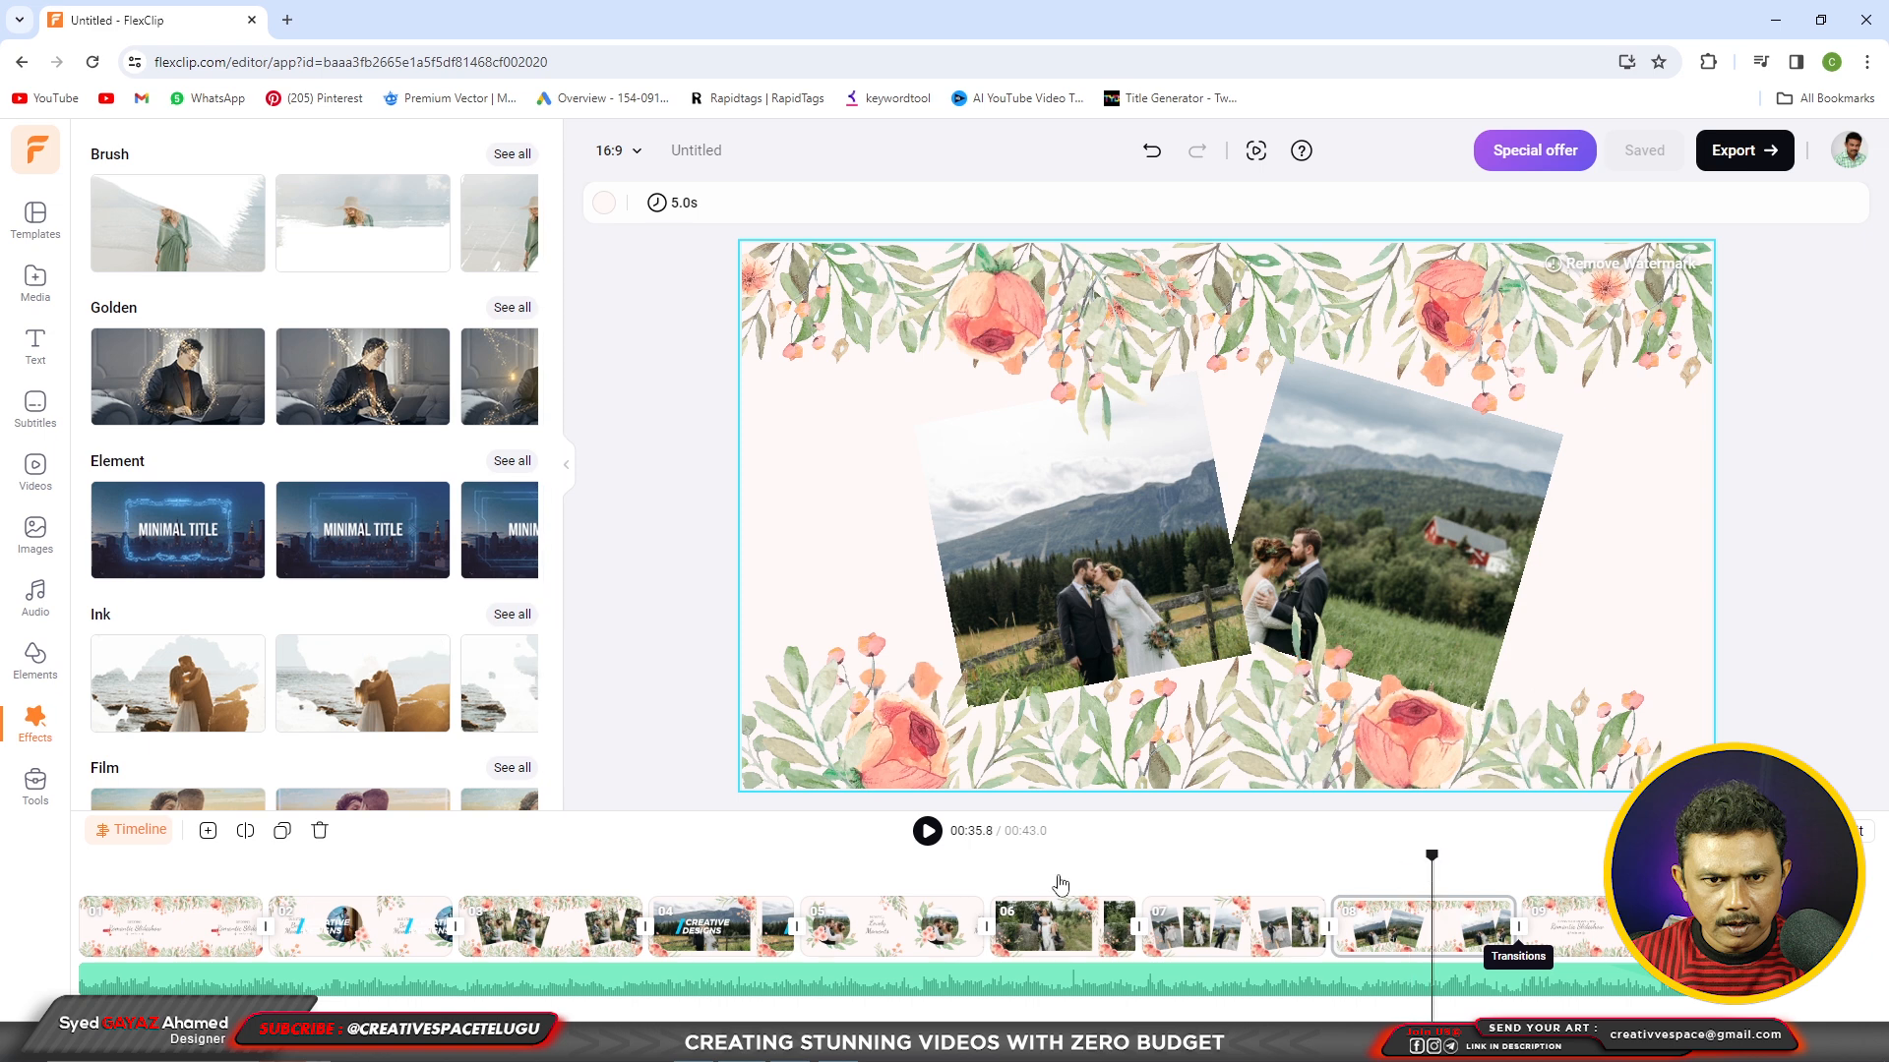
pyautogui.moveTo(1433, 857); pyautogui.dragTo(1057, 858)
pyautogui.scroll(-3, 146, 622)
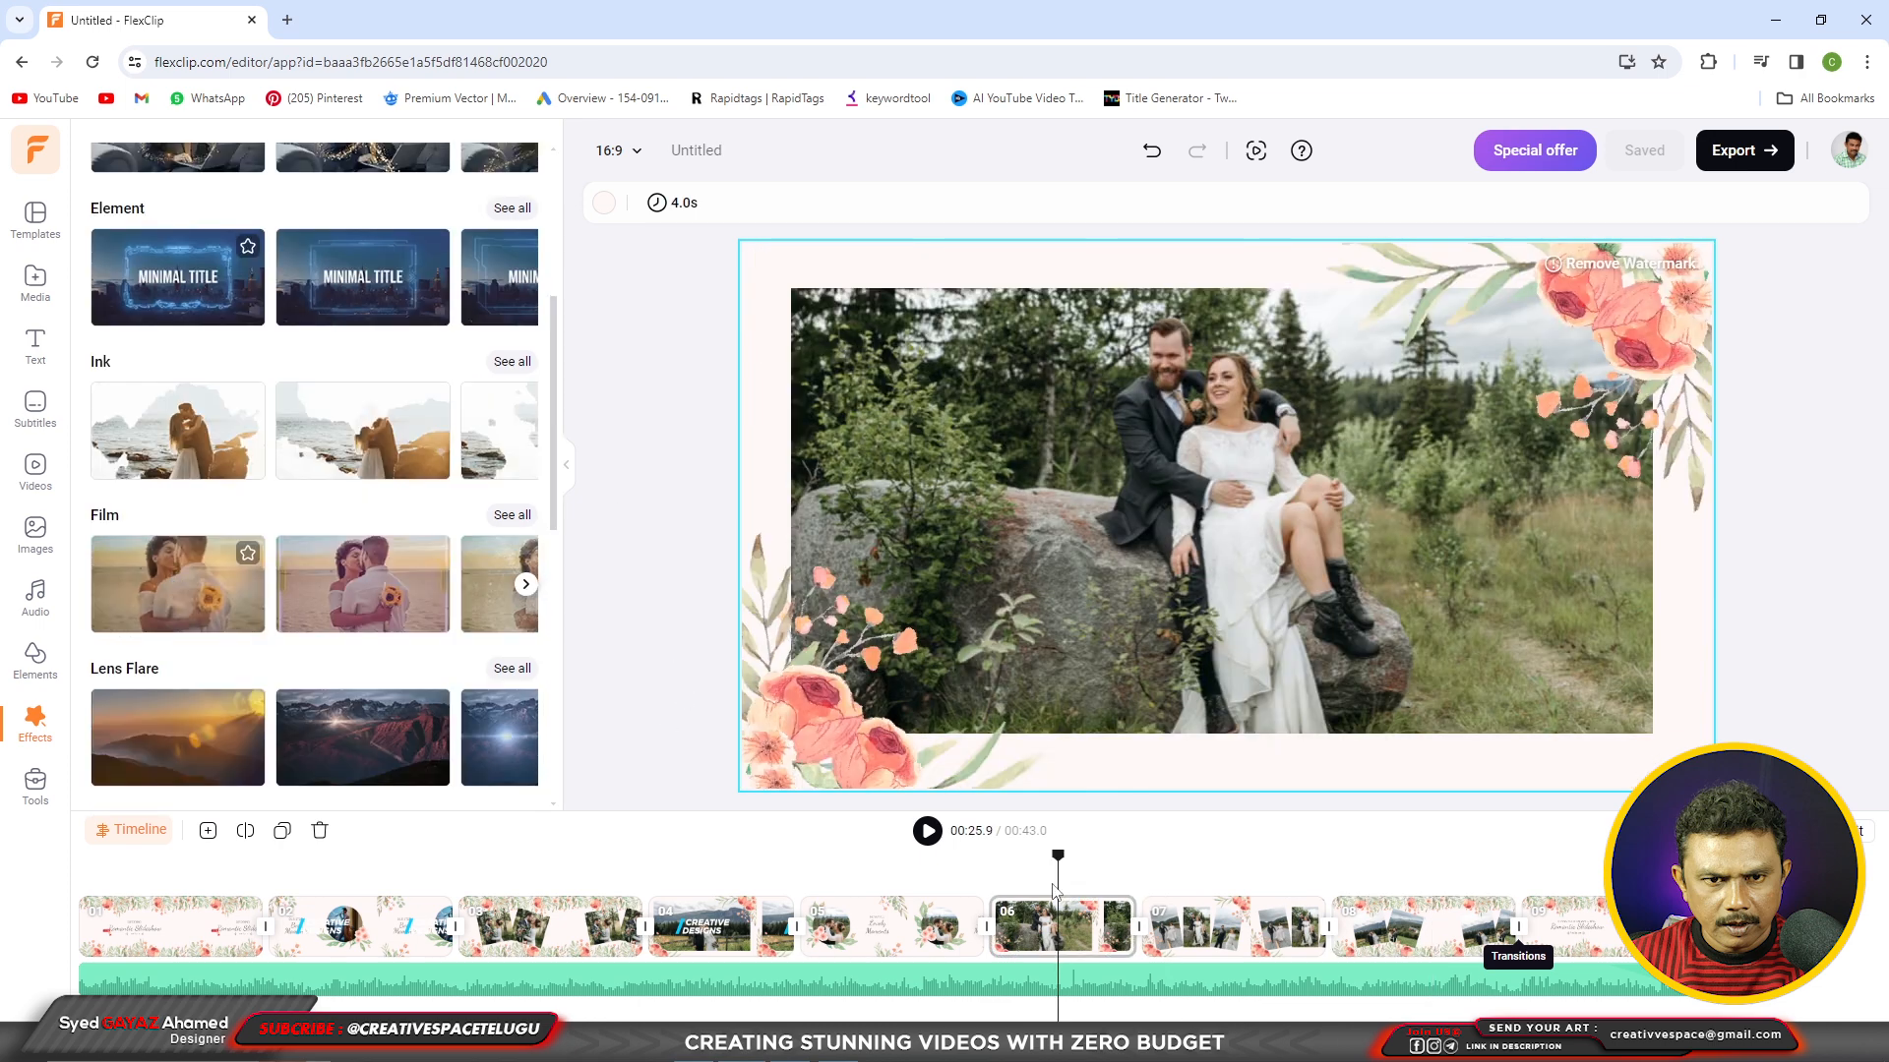
pyautogui.click(99, 549)
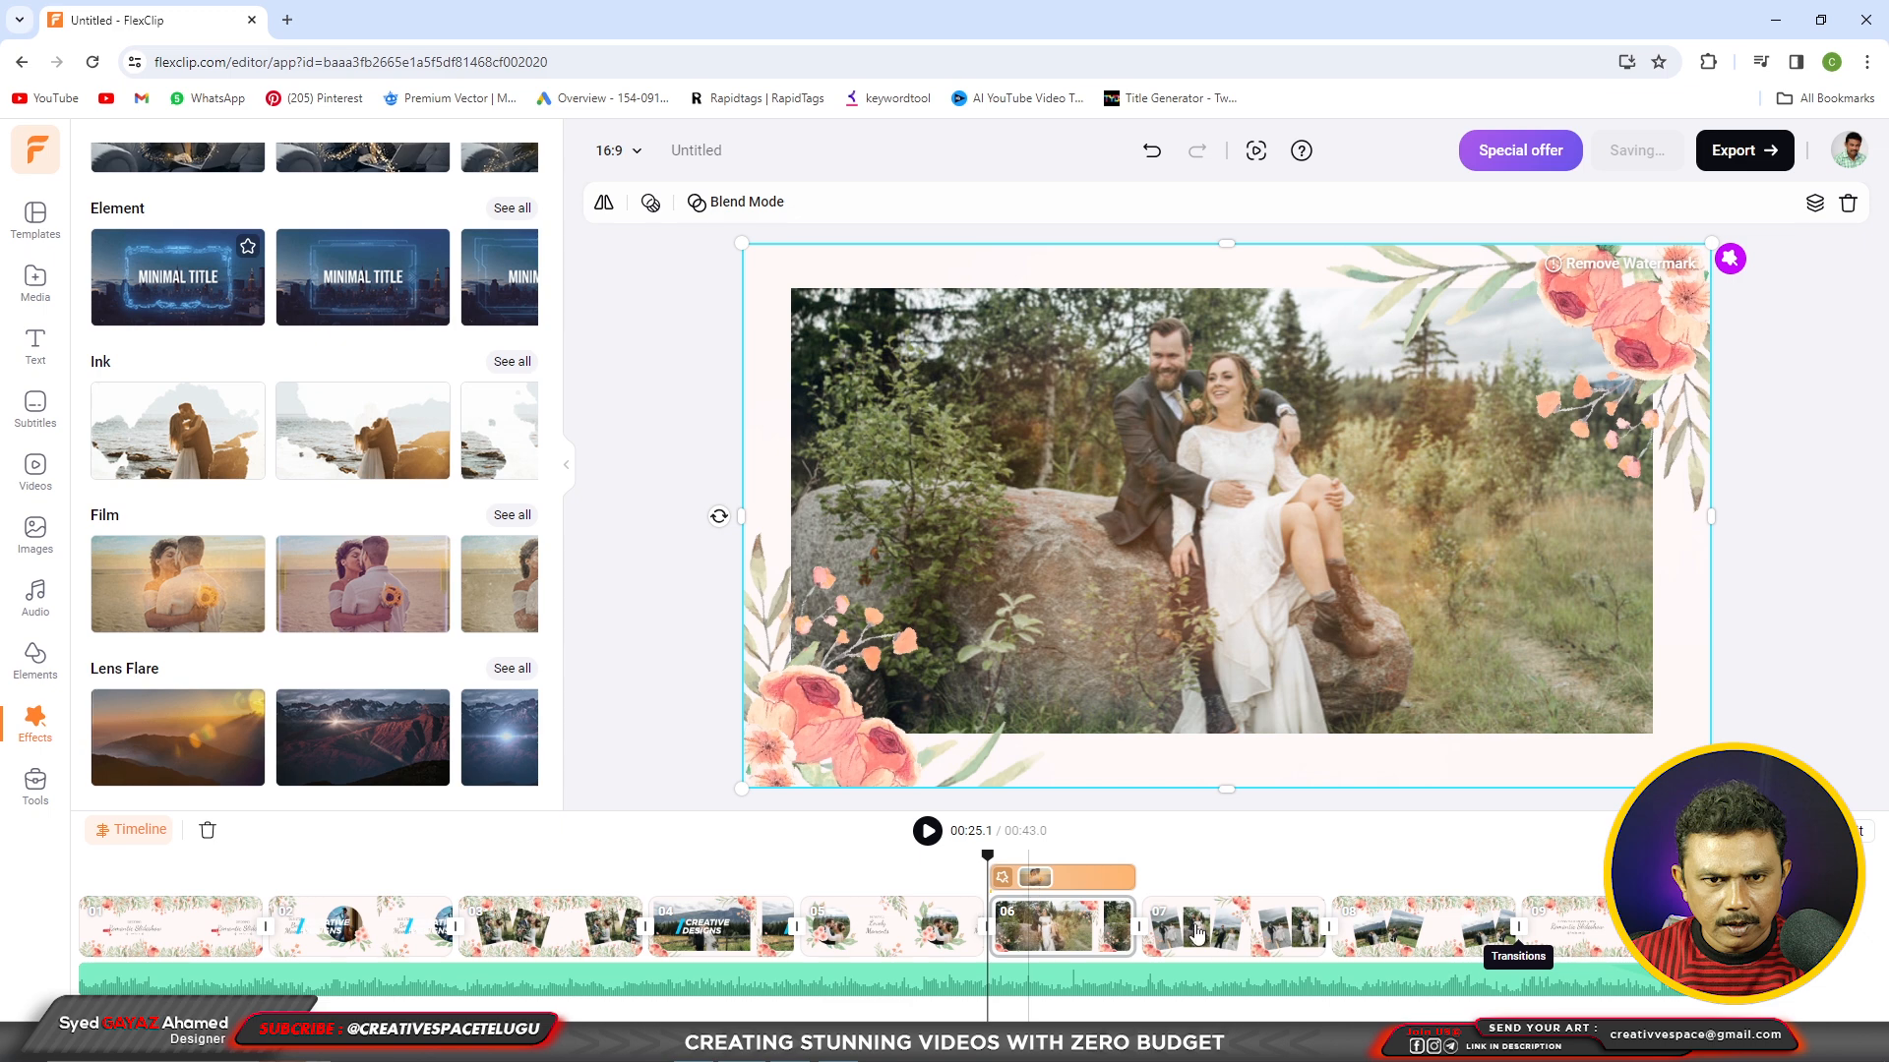
pyautogui.press('space')
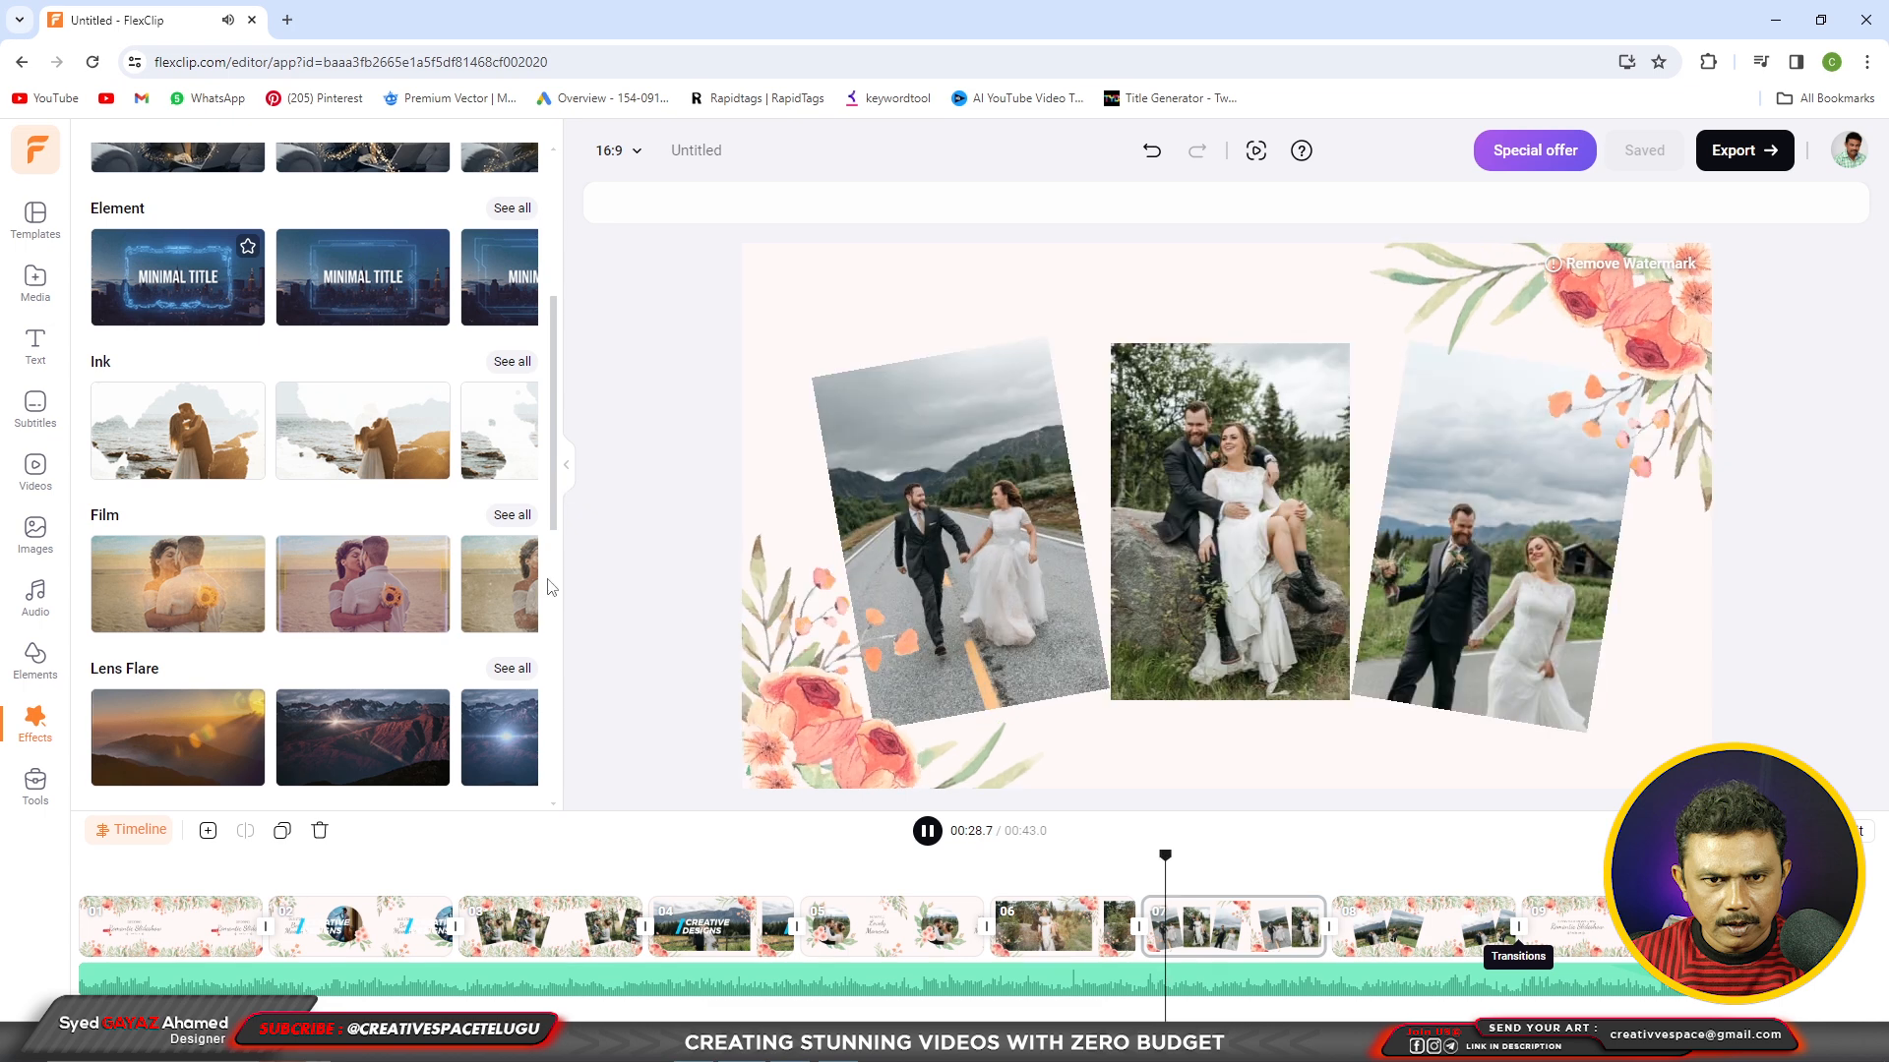
pyautogui.scroll(-1, 415, 313)
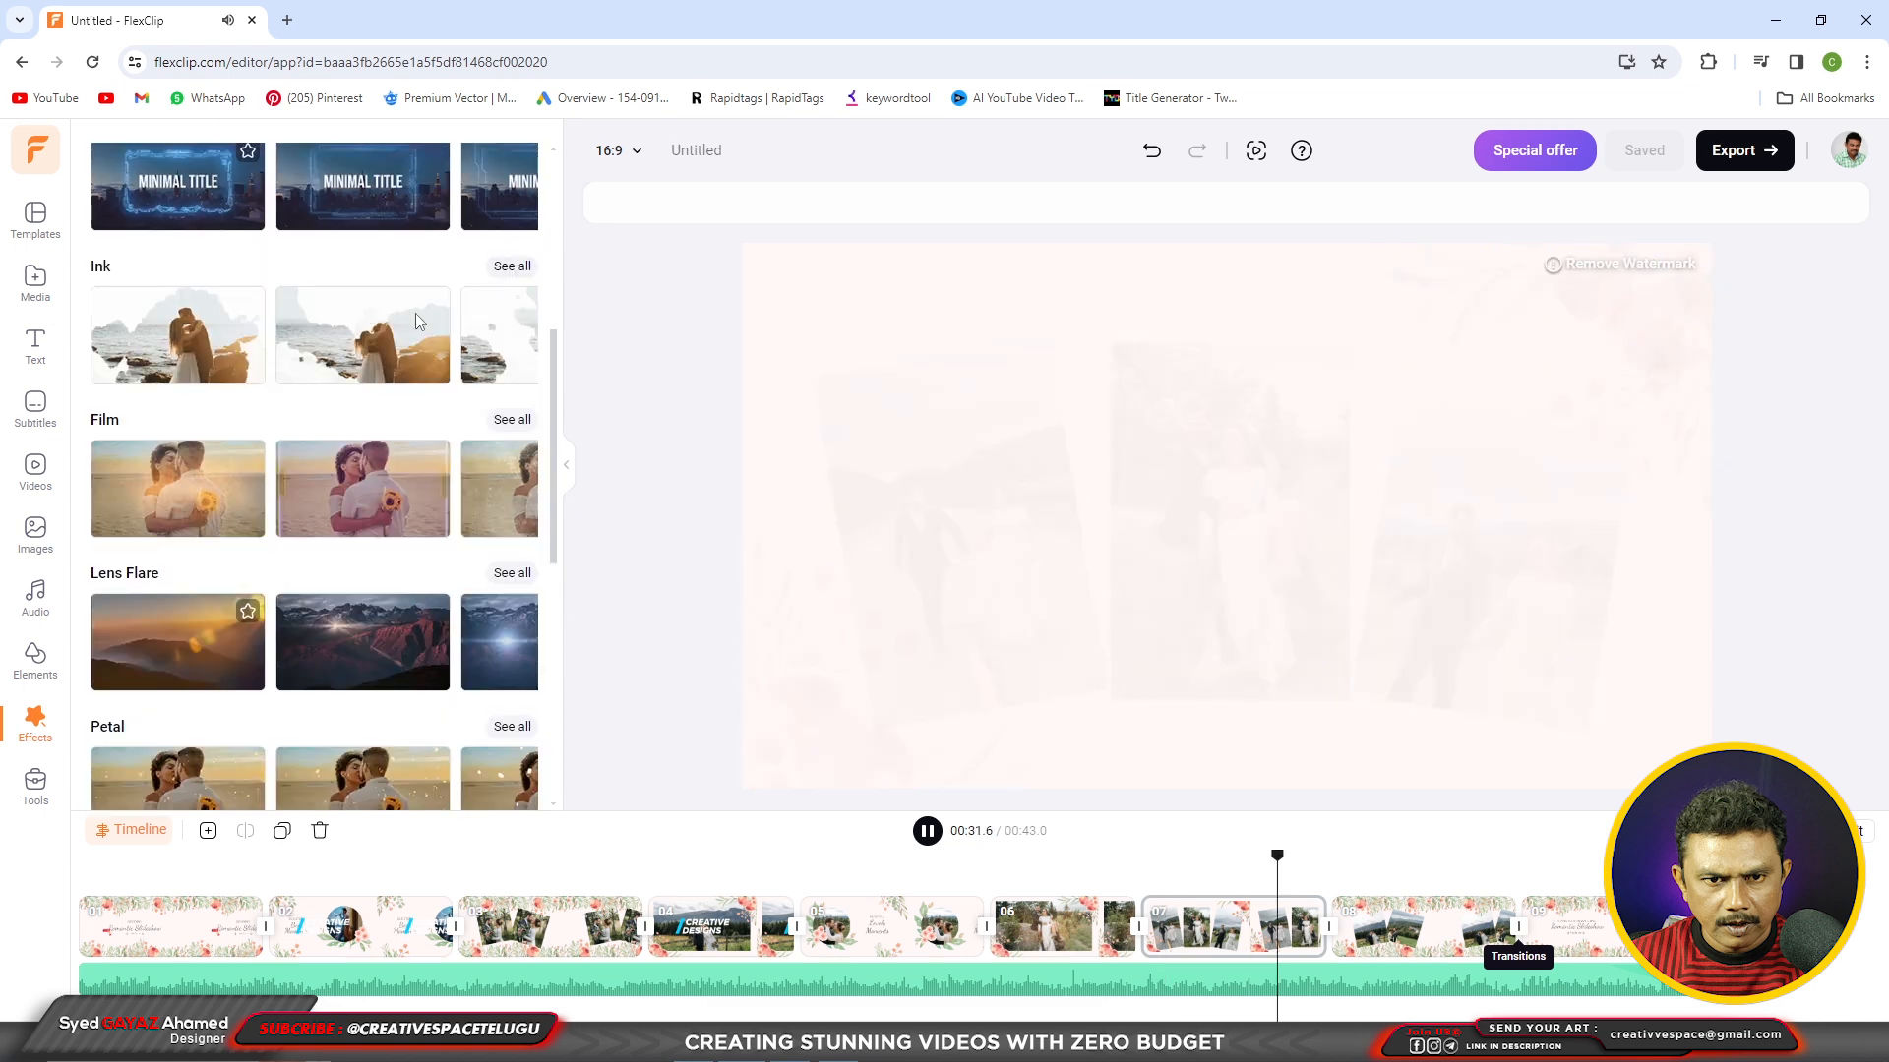
pyautogui.scroll(-3, 429, 313)
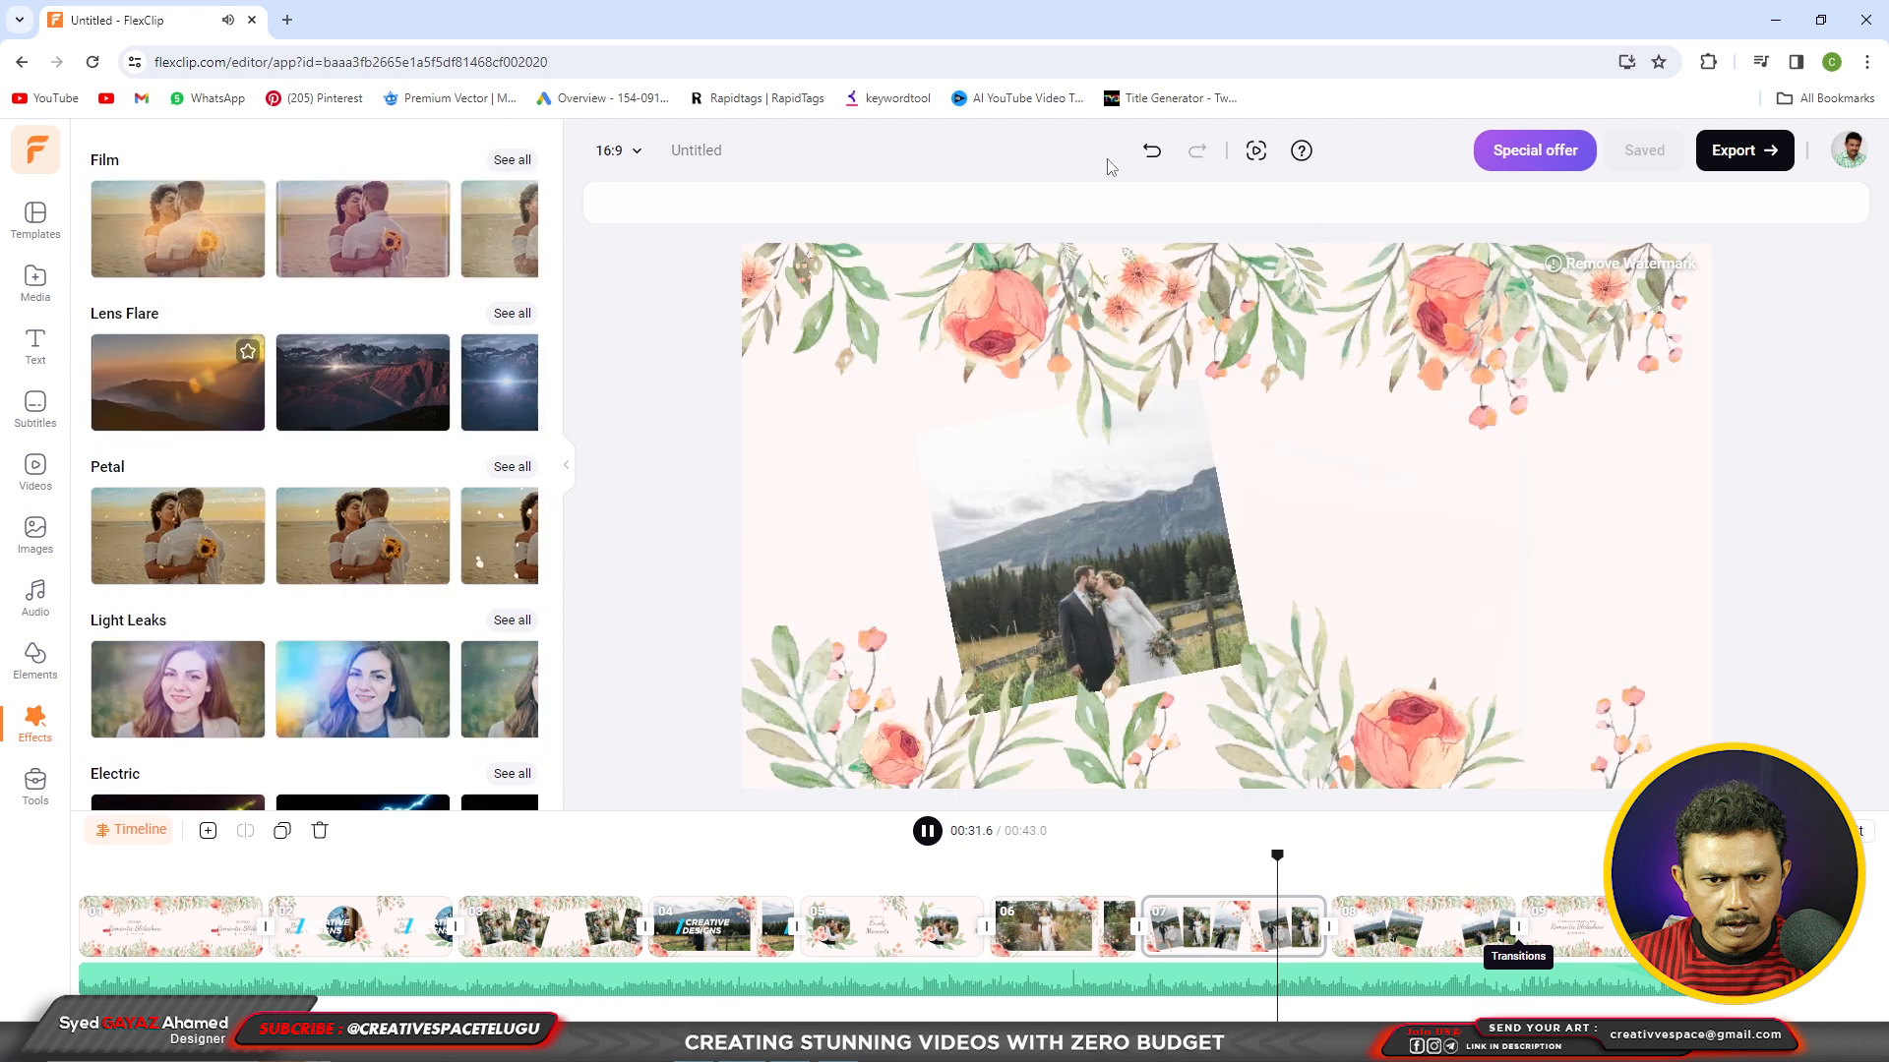
# Review the export options for the video, GIF and audio formats
pyautogui.click(1741, 151)
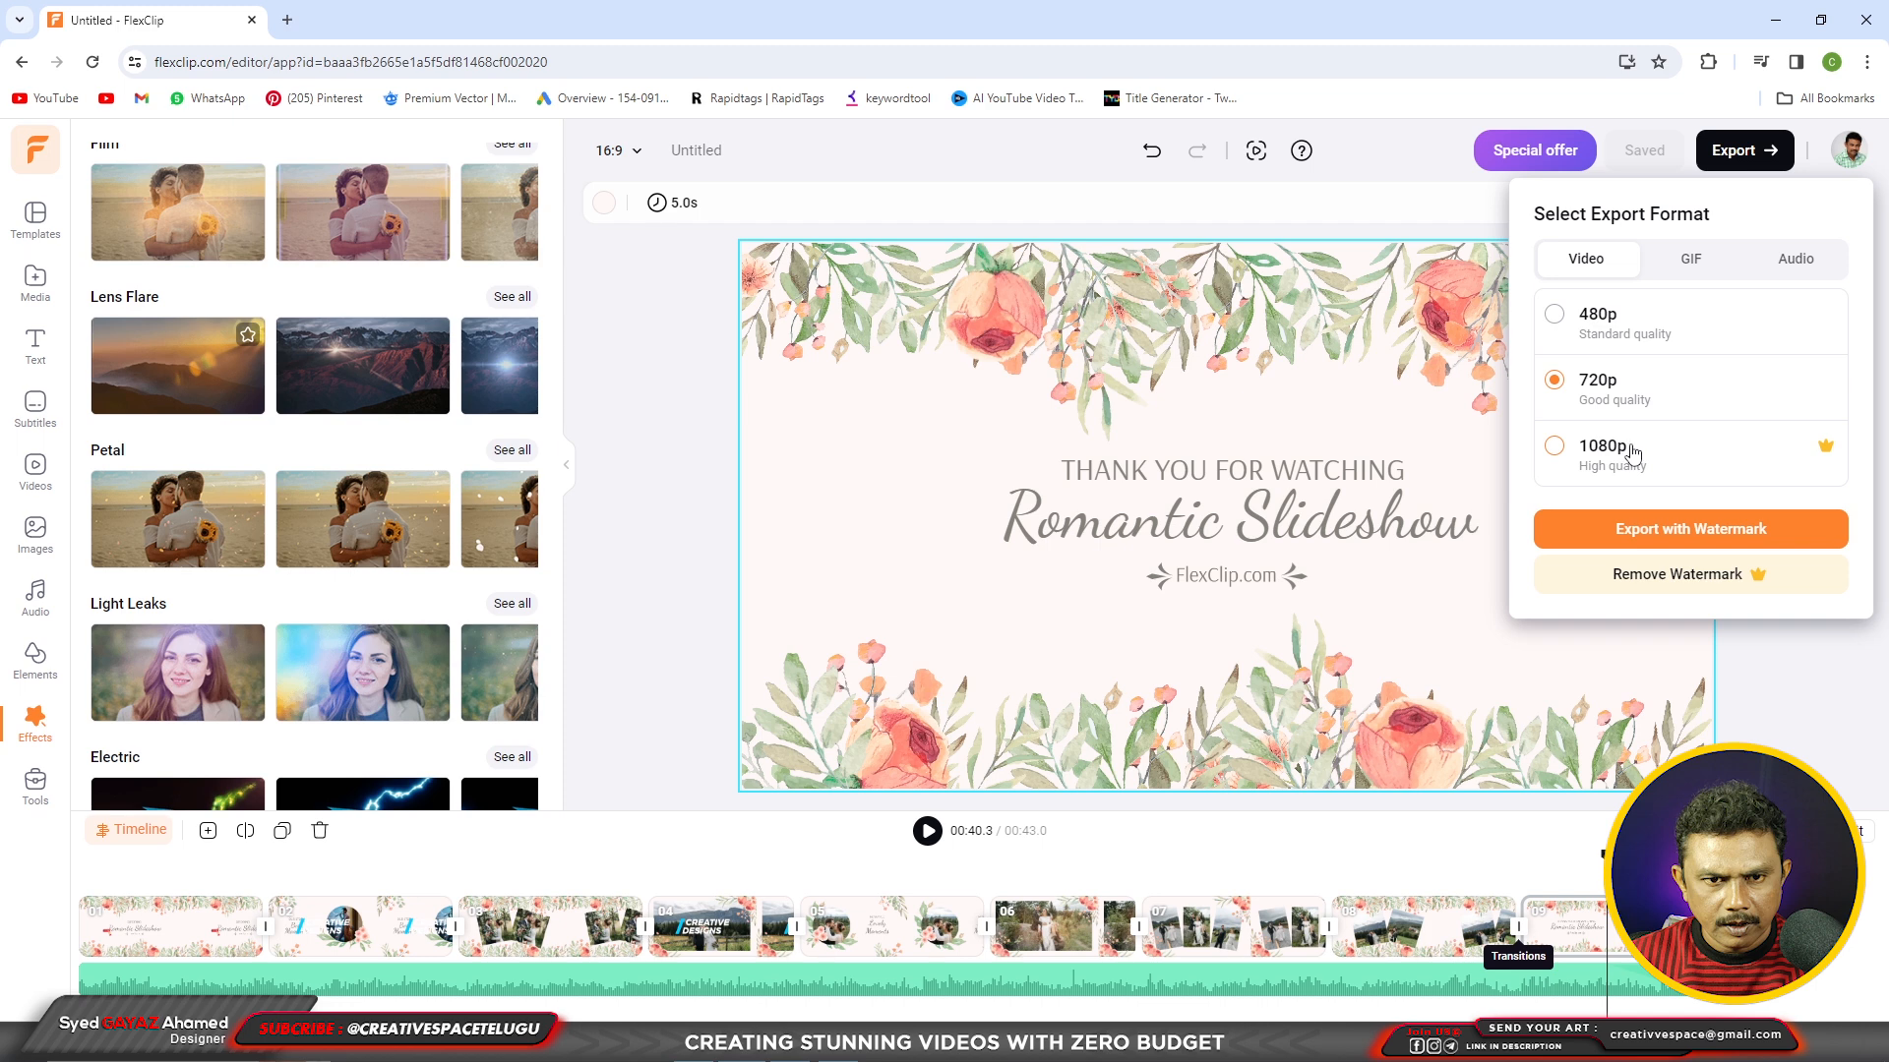
pyautogui.click(1692, 261)
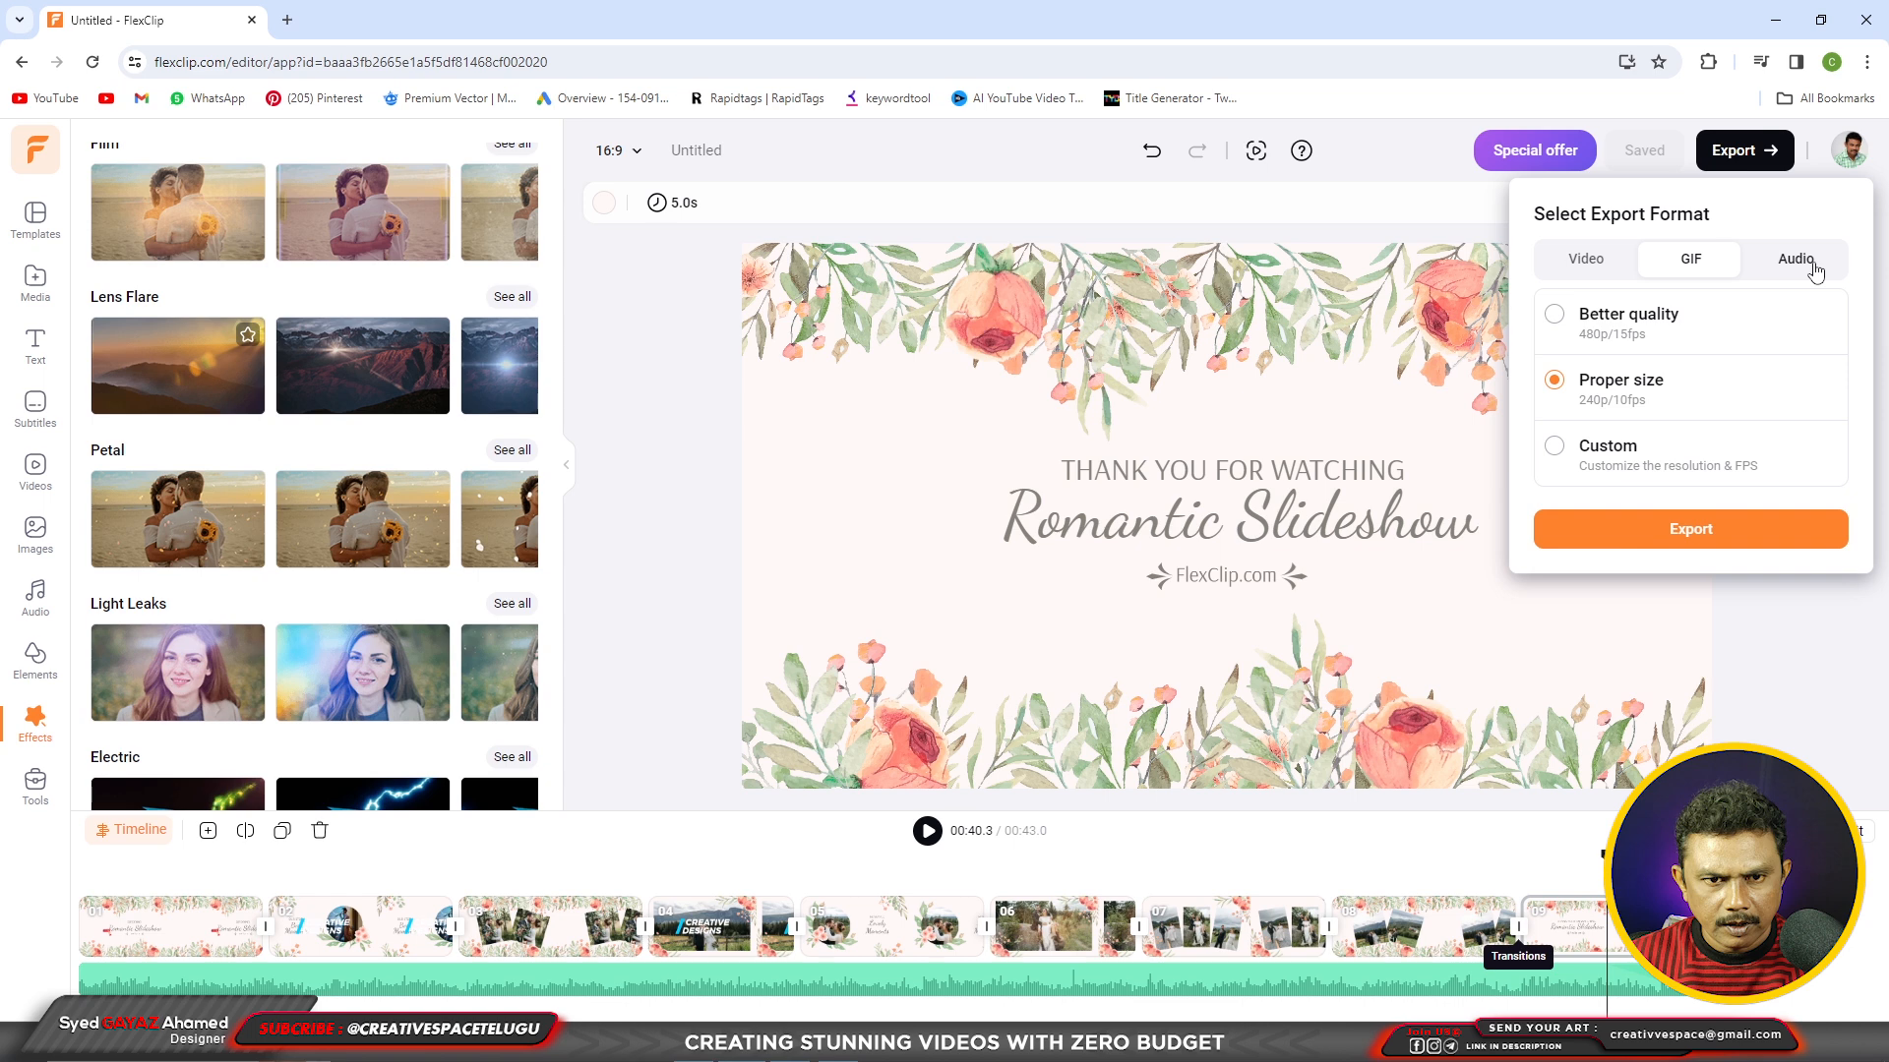
pyautogui.click(1815, 270)
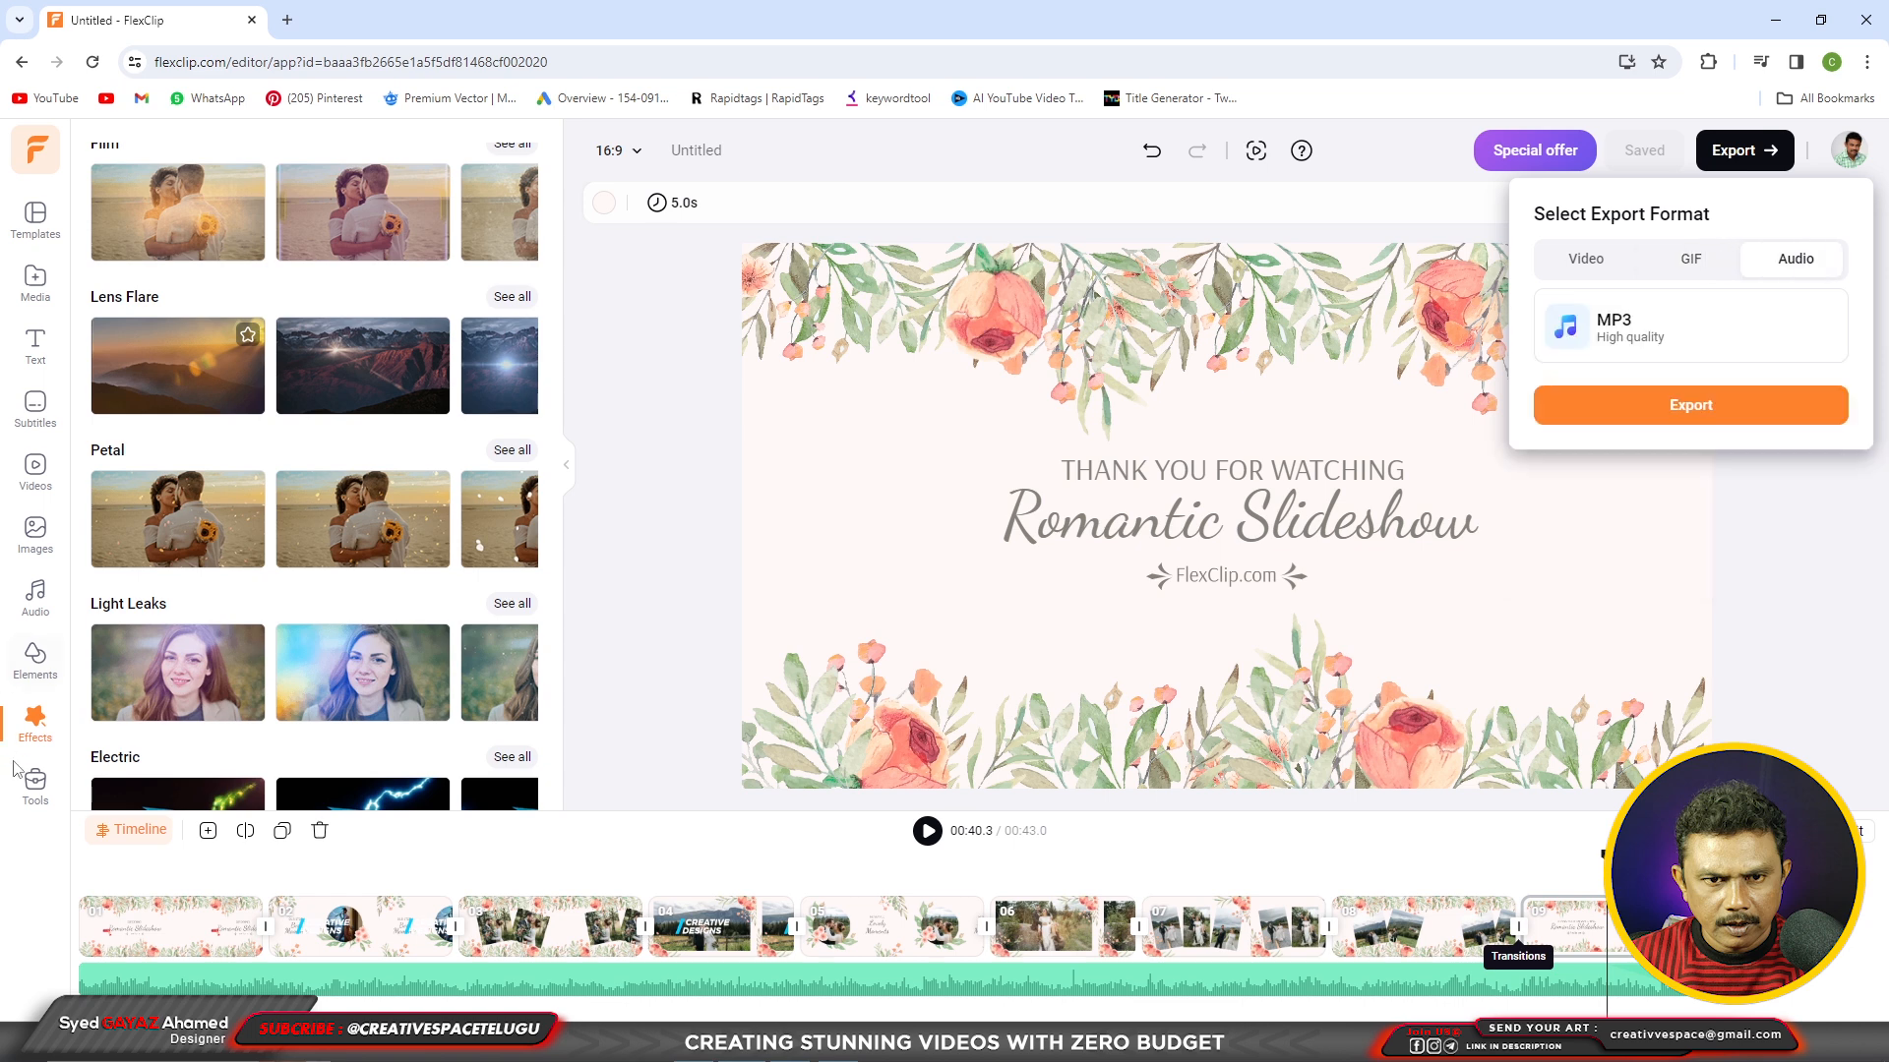
# Look through the AI-powered, recording and additional tools offered in the editor
pyautogui.click(46, 791)
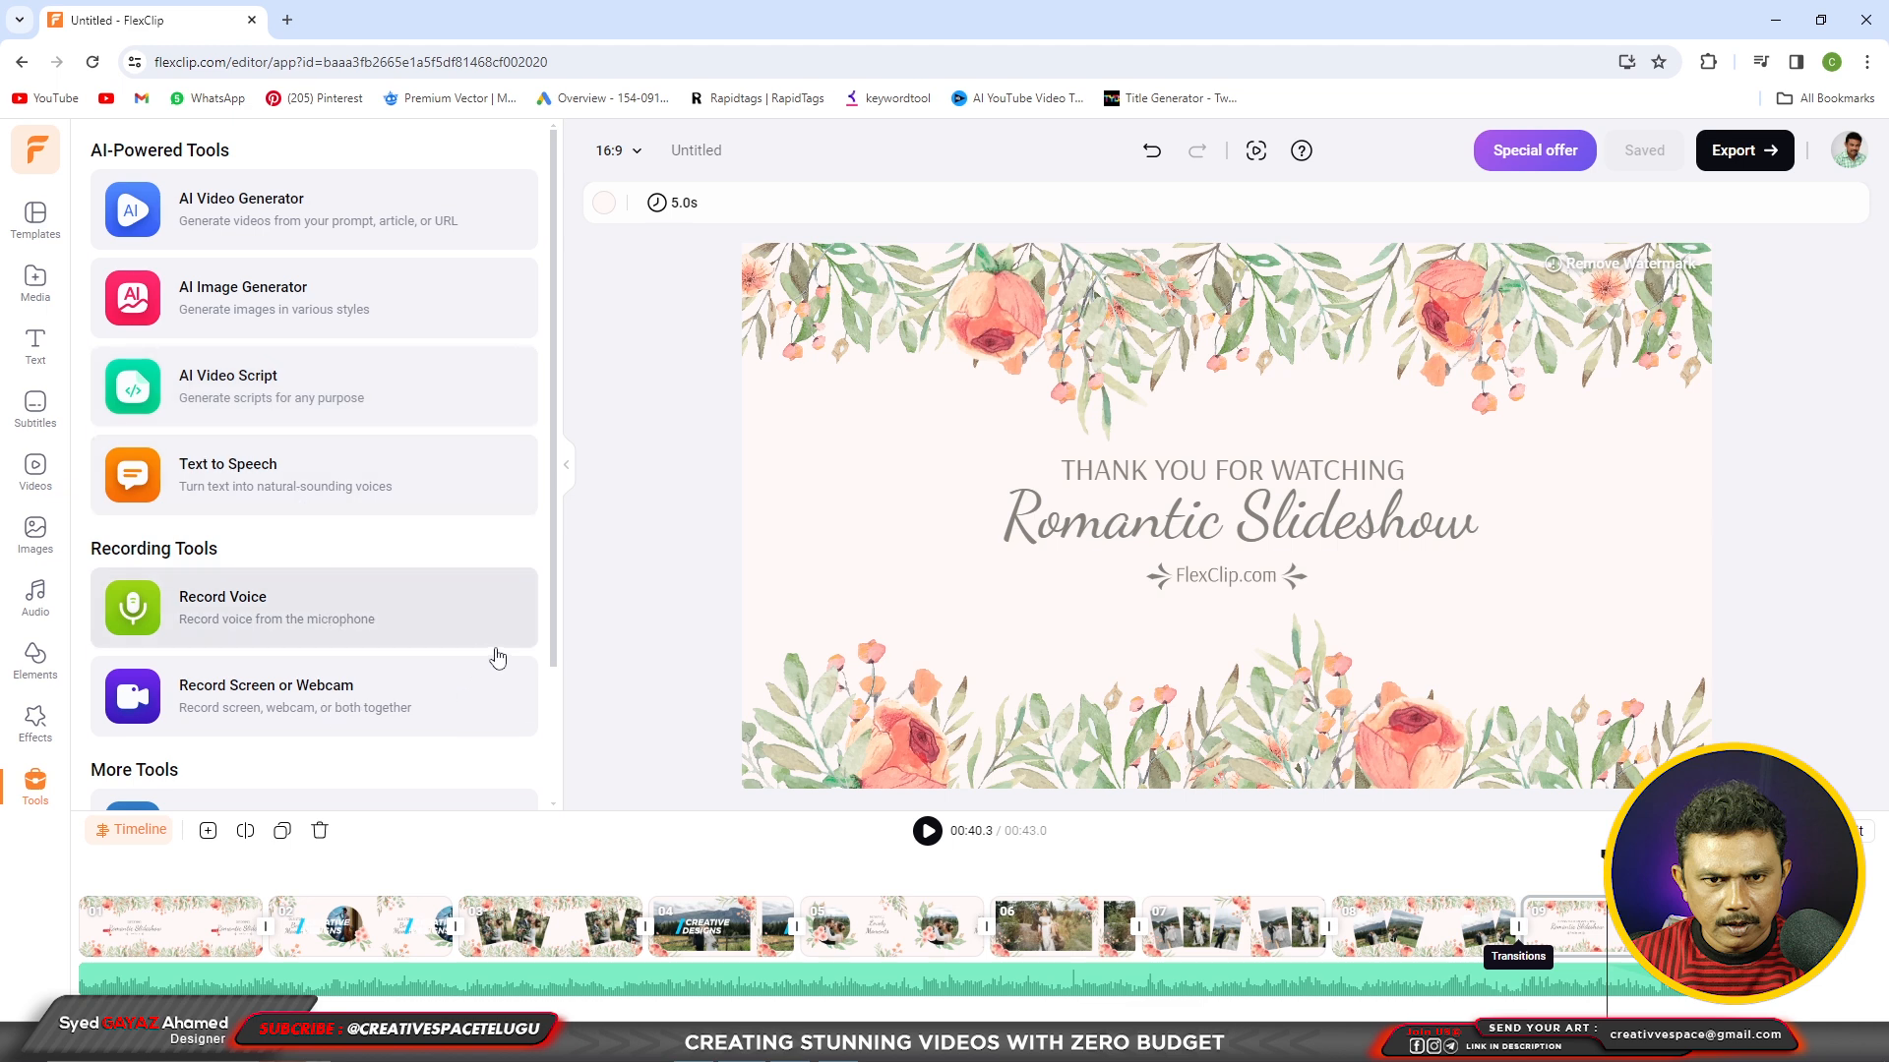
pyautogui.scroll(-2, 367, 675)
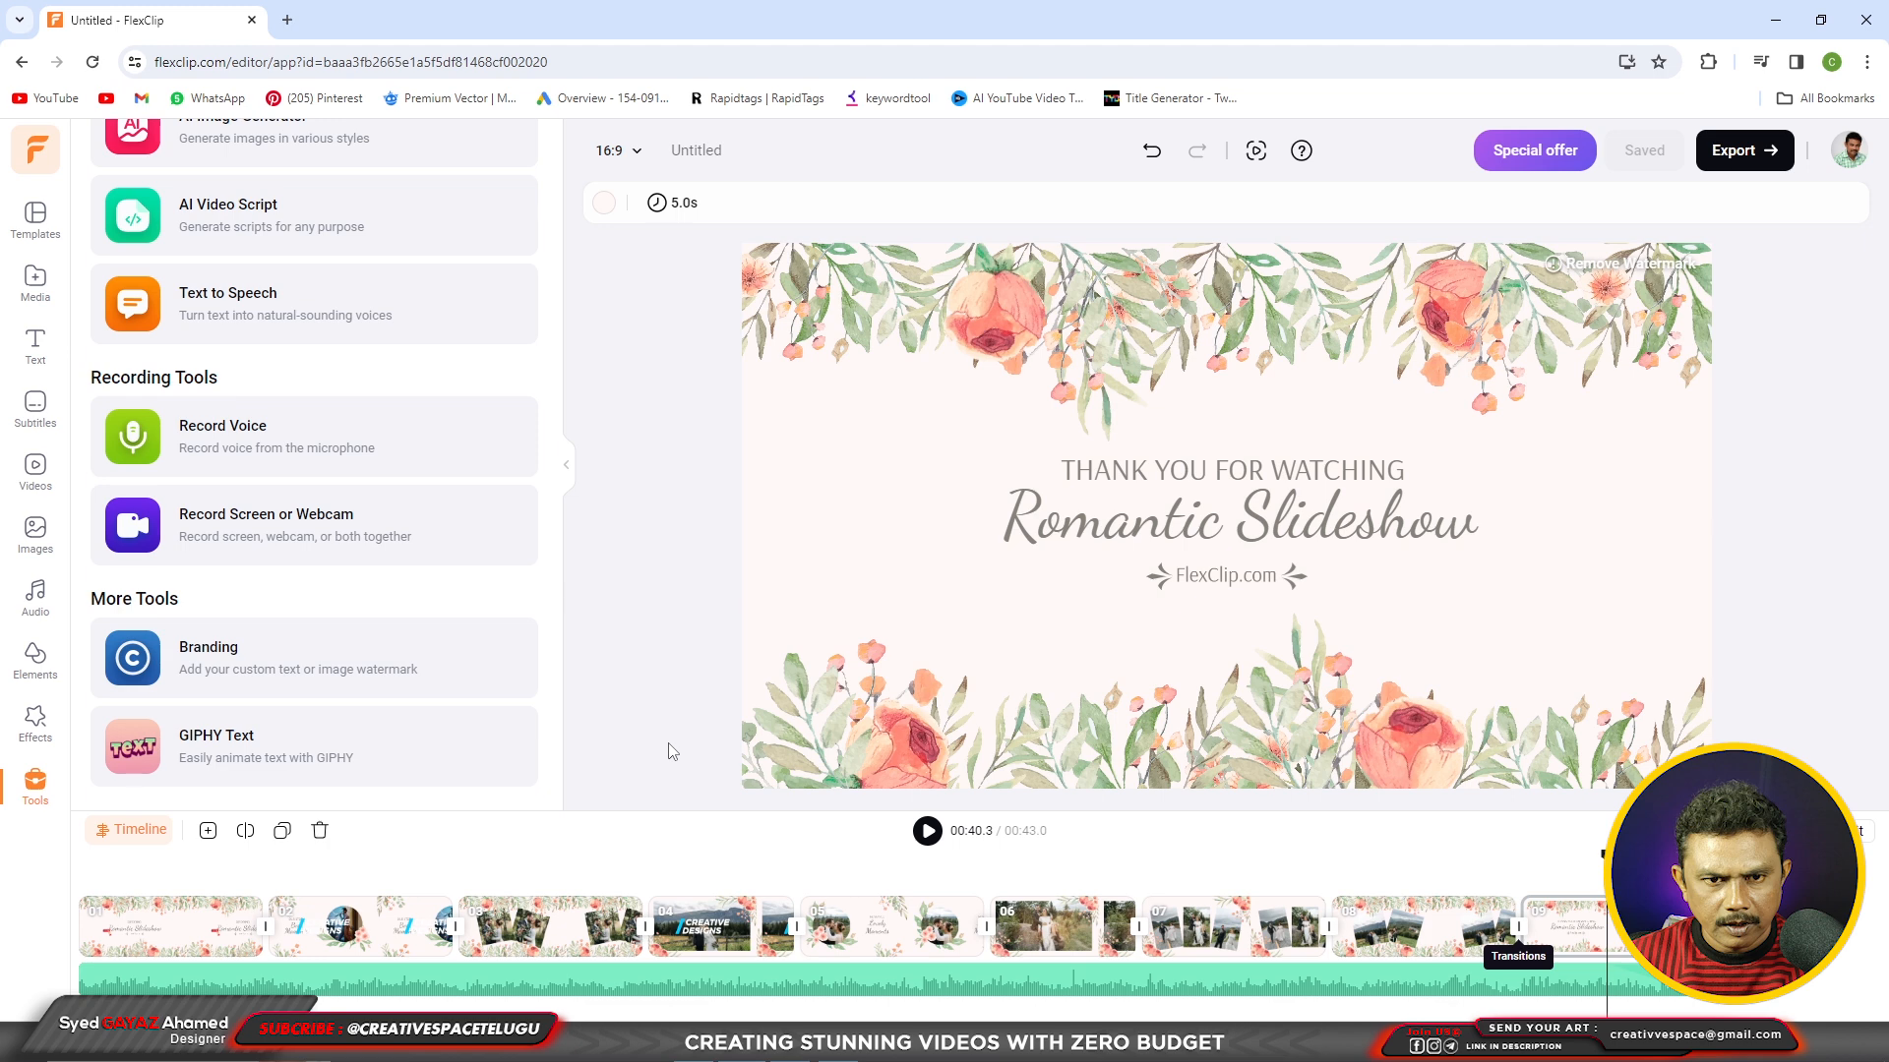
pyautogui.click(658, 206)
# Export the slideshow as a 720p video with watermark, check the downloaded file and play the exported video
pyautogui.click(1739, 165)
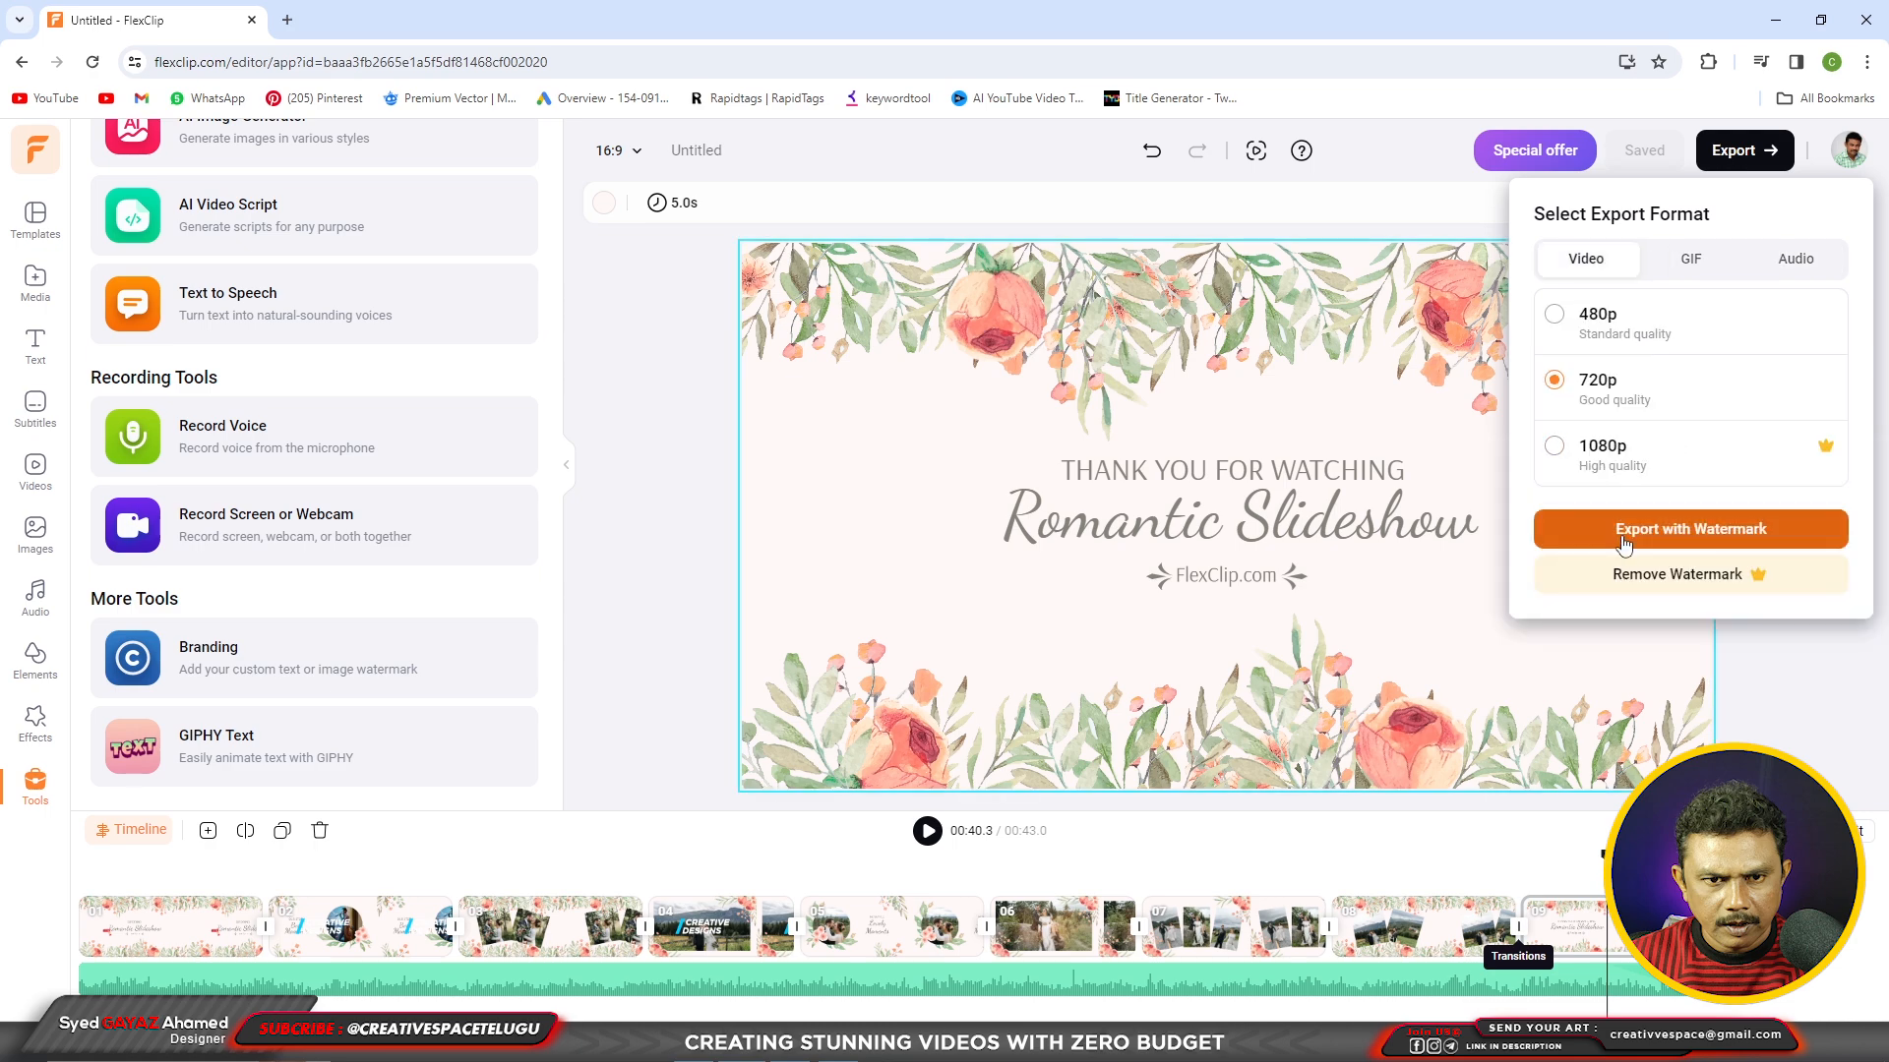
pyautogui.click(1720, 542)
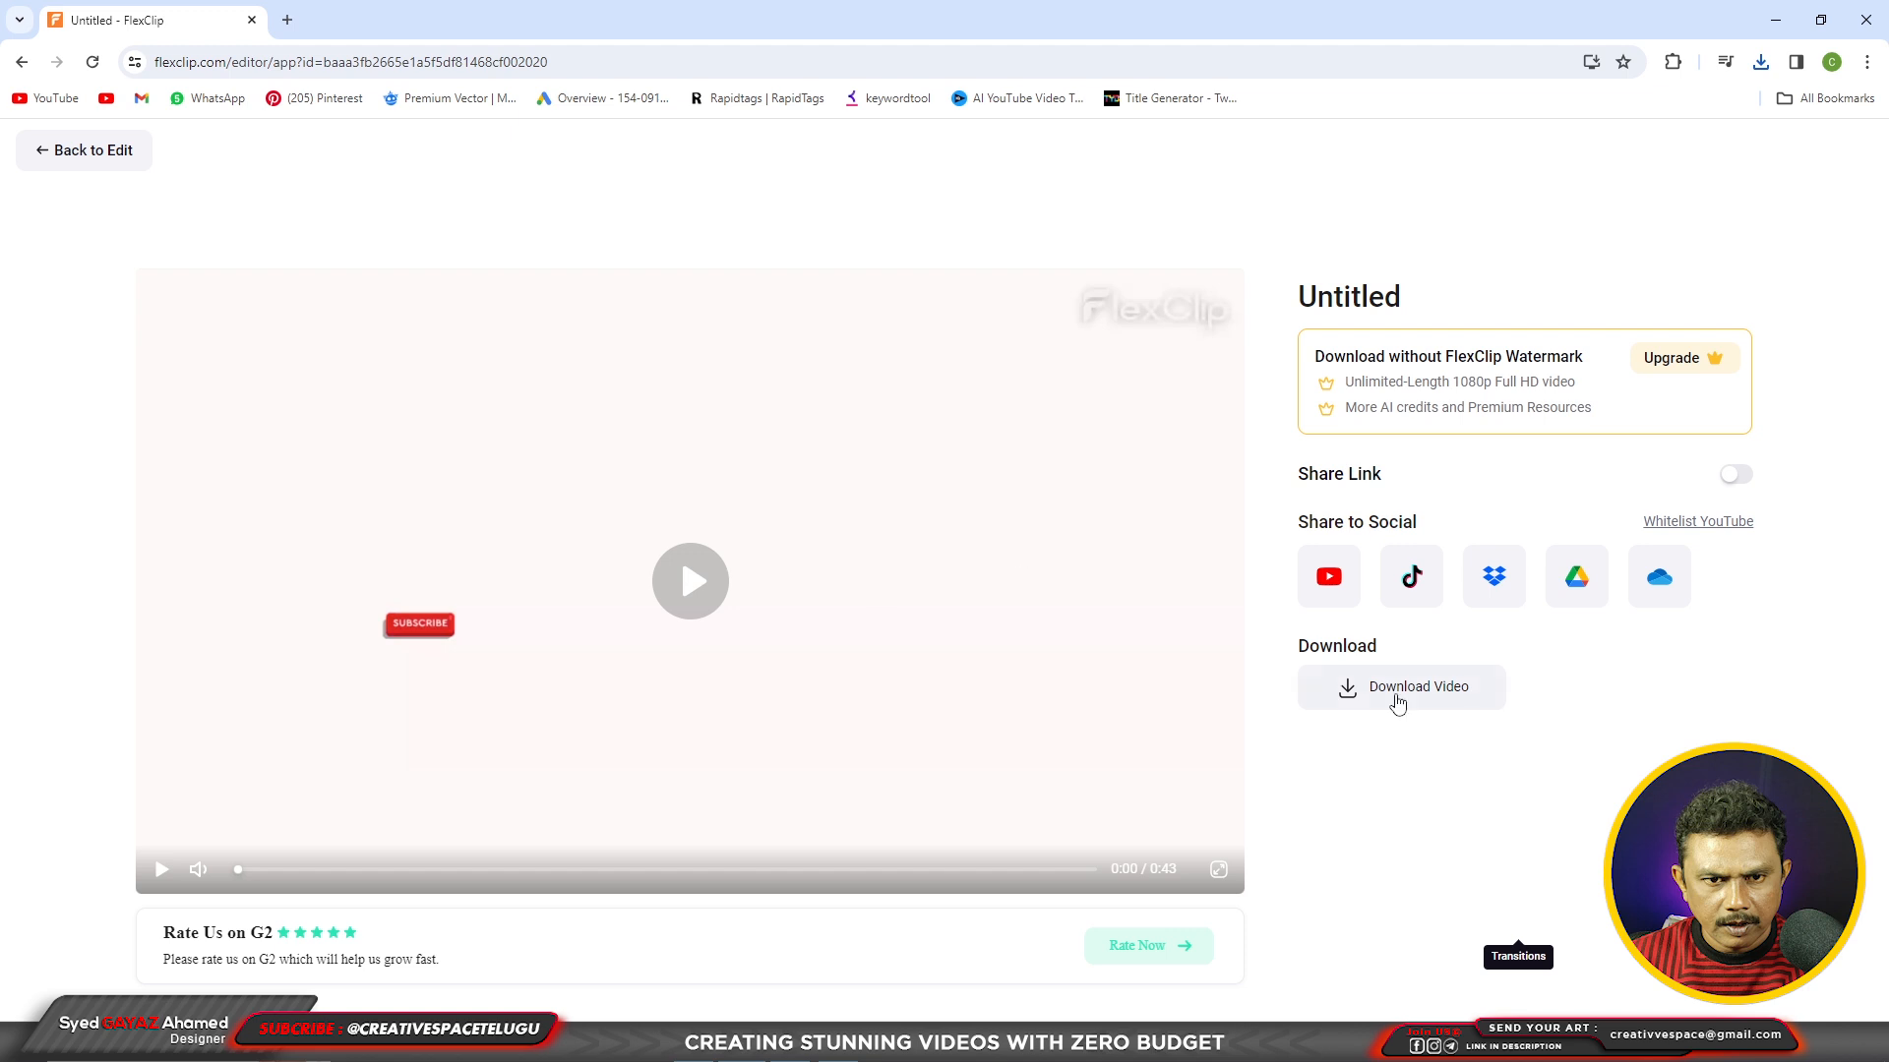
pyautogui.click(1761, 61)
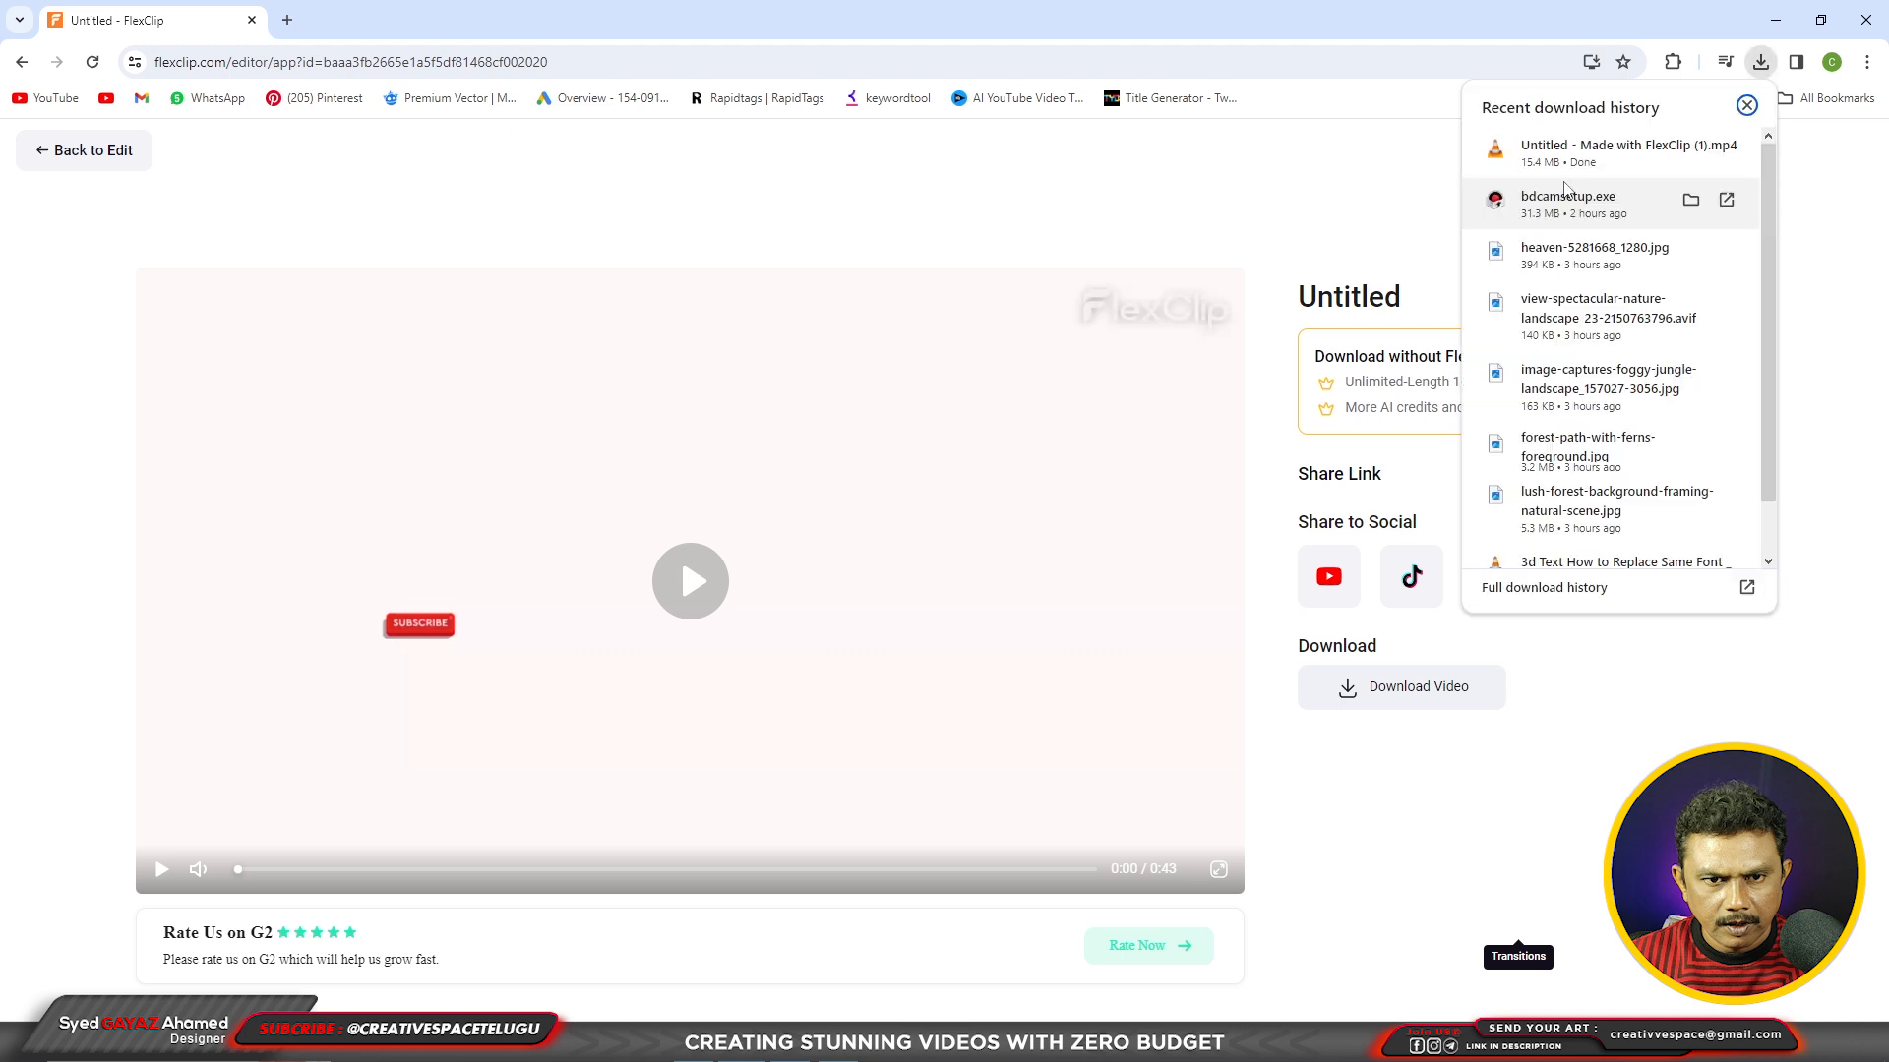
pyautogui.click(1720, 748)
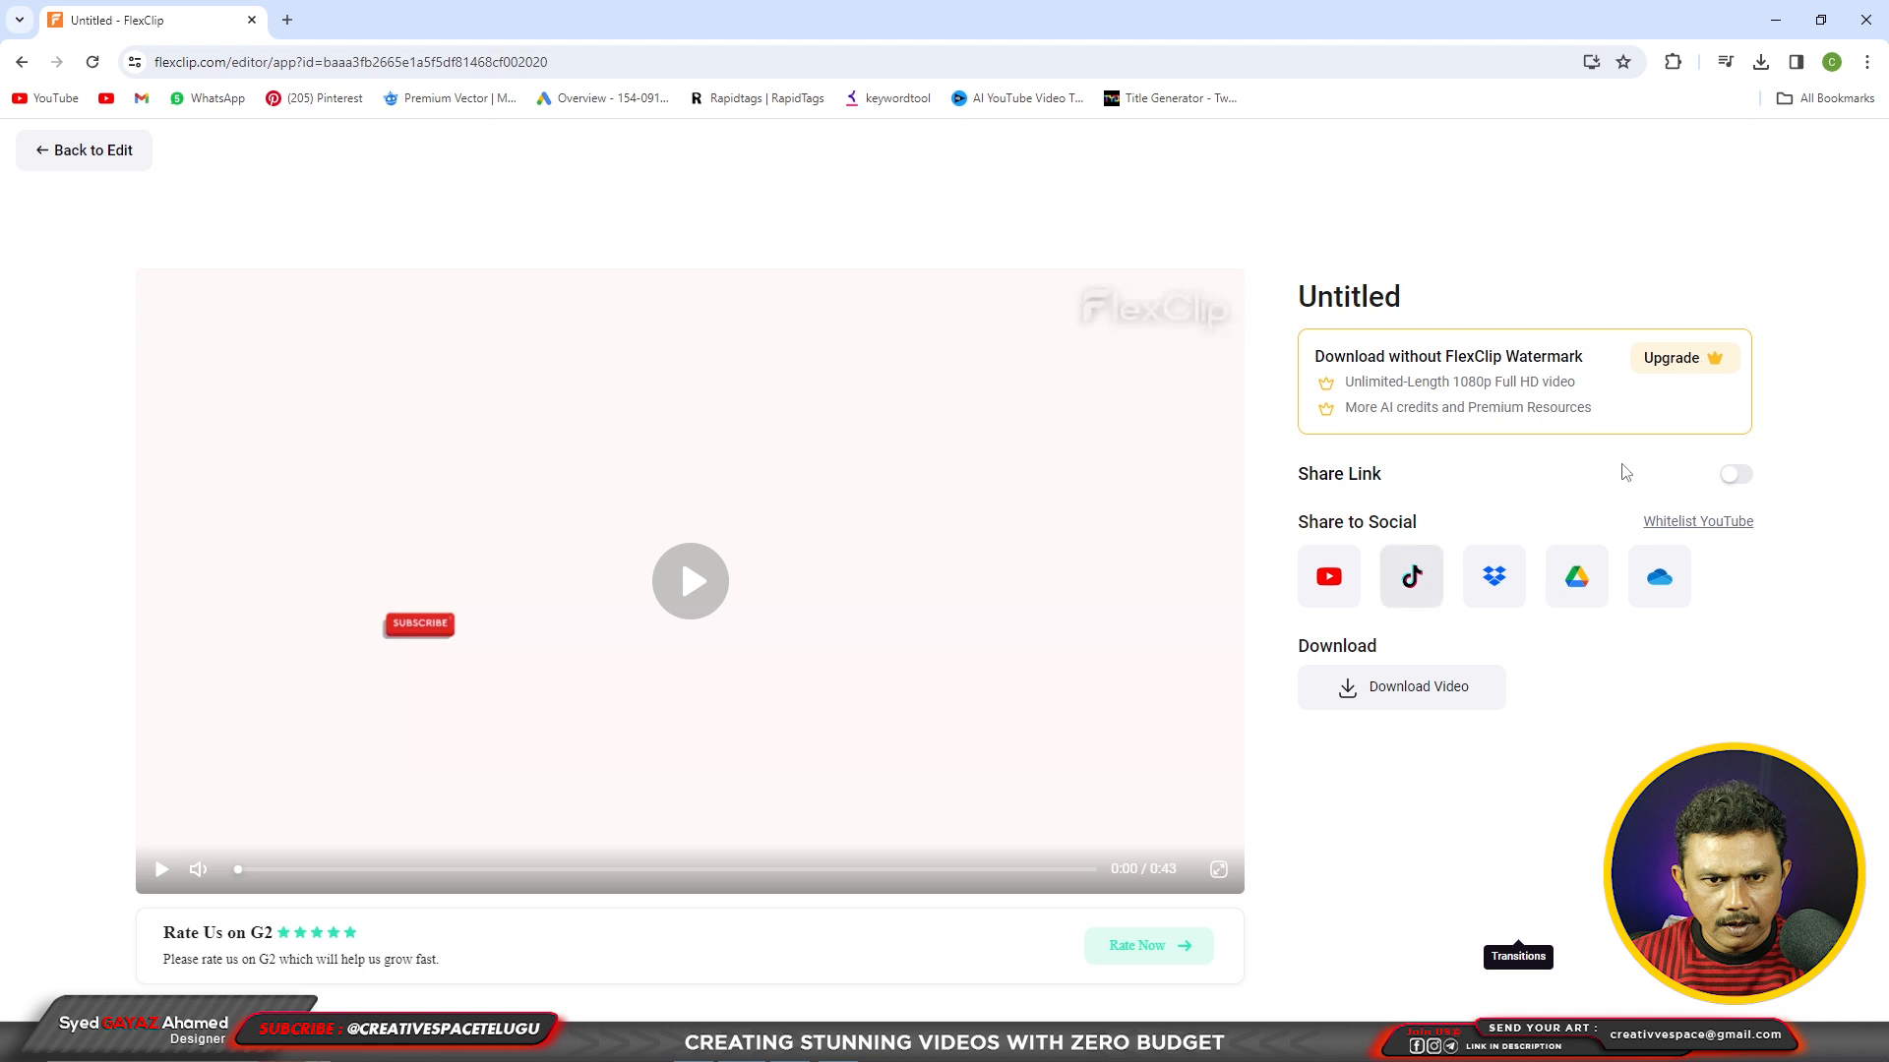
pyautogui.click(713, 598)
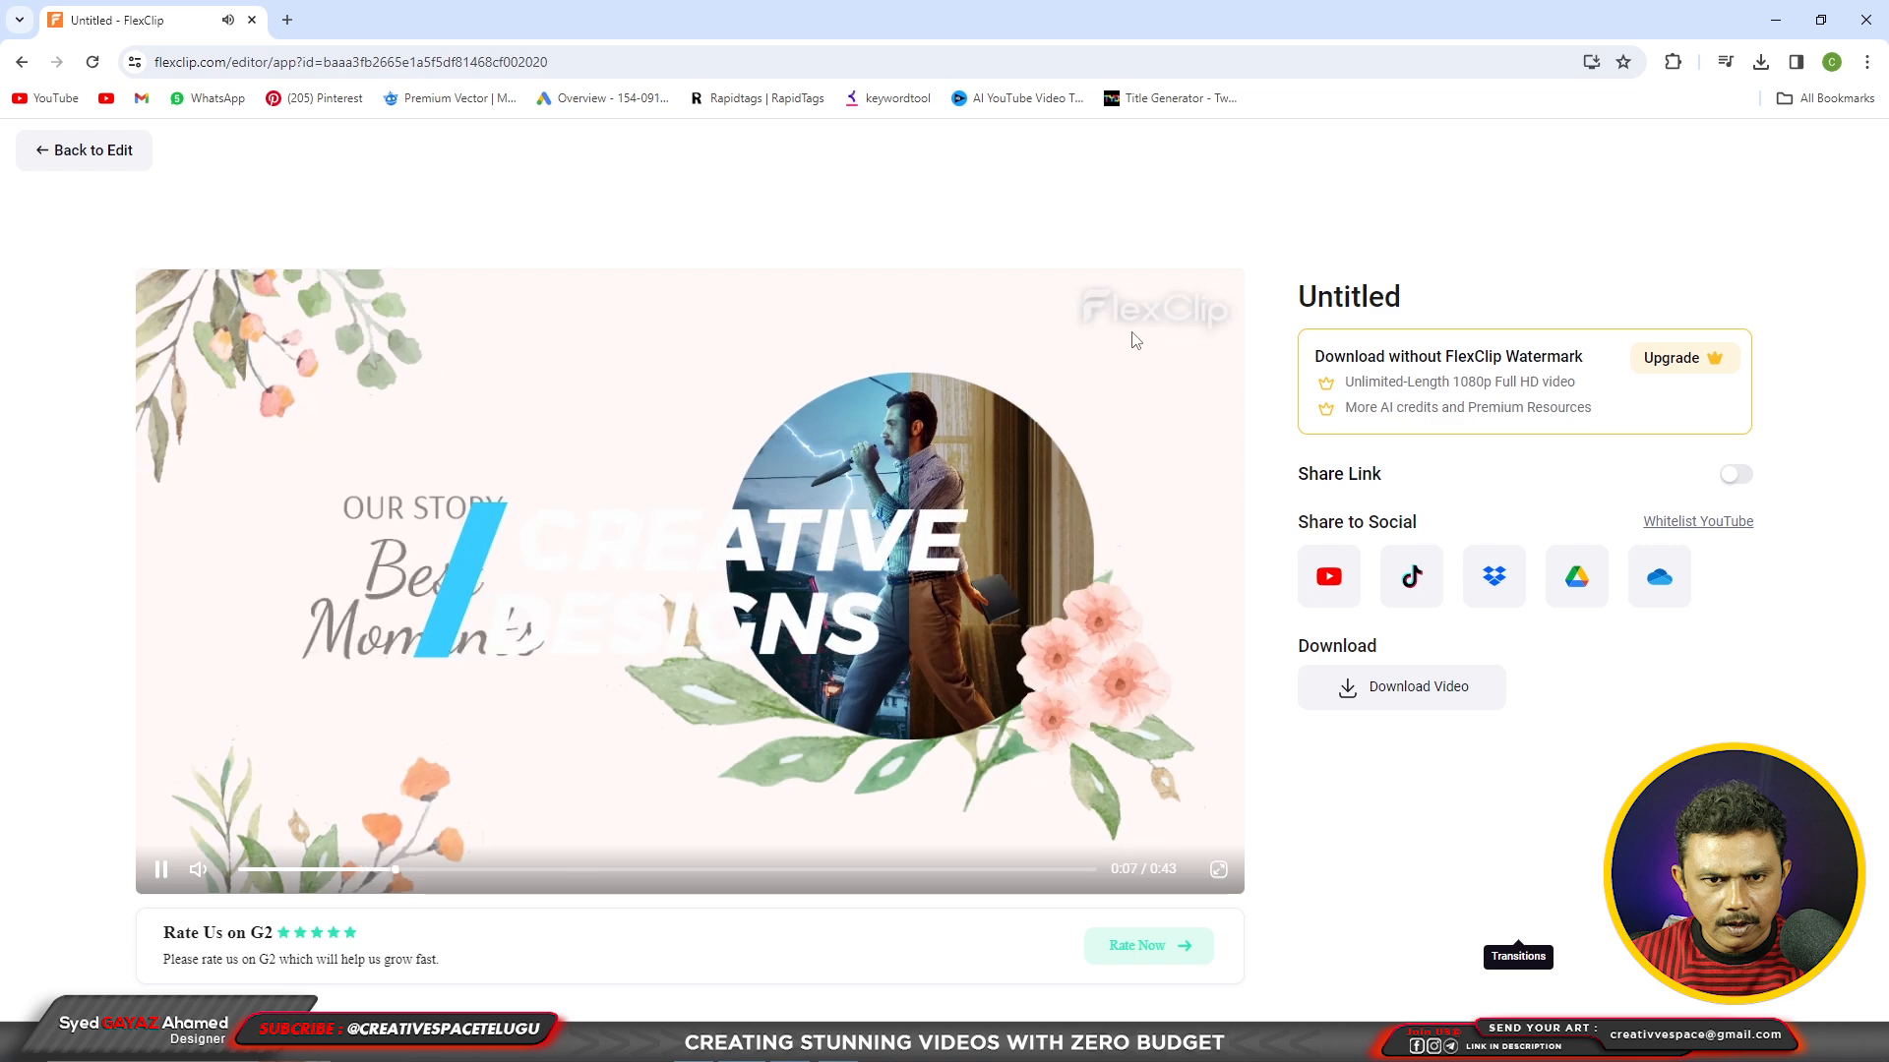
# Review the Plus and Business subscription plans and compare the Free and Team plans' pricing and features
pyautogui.click(1131, 330)
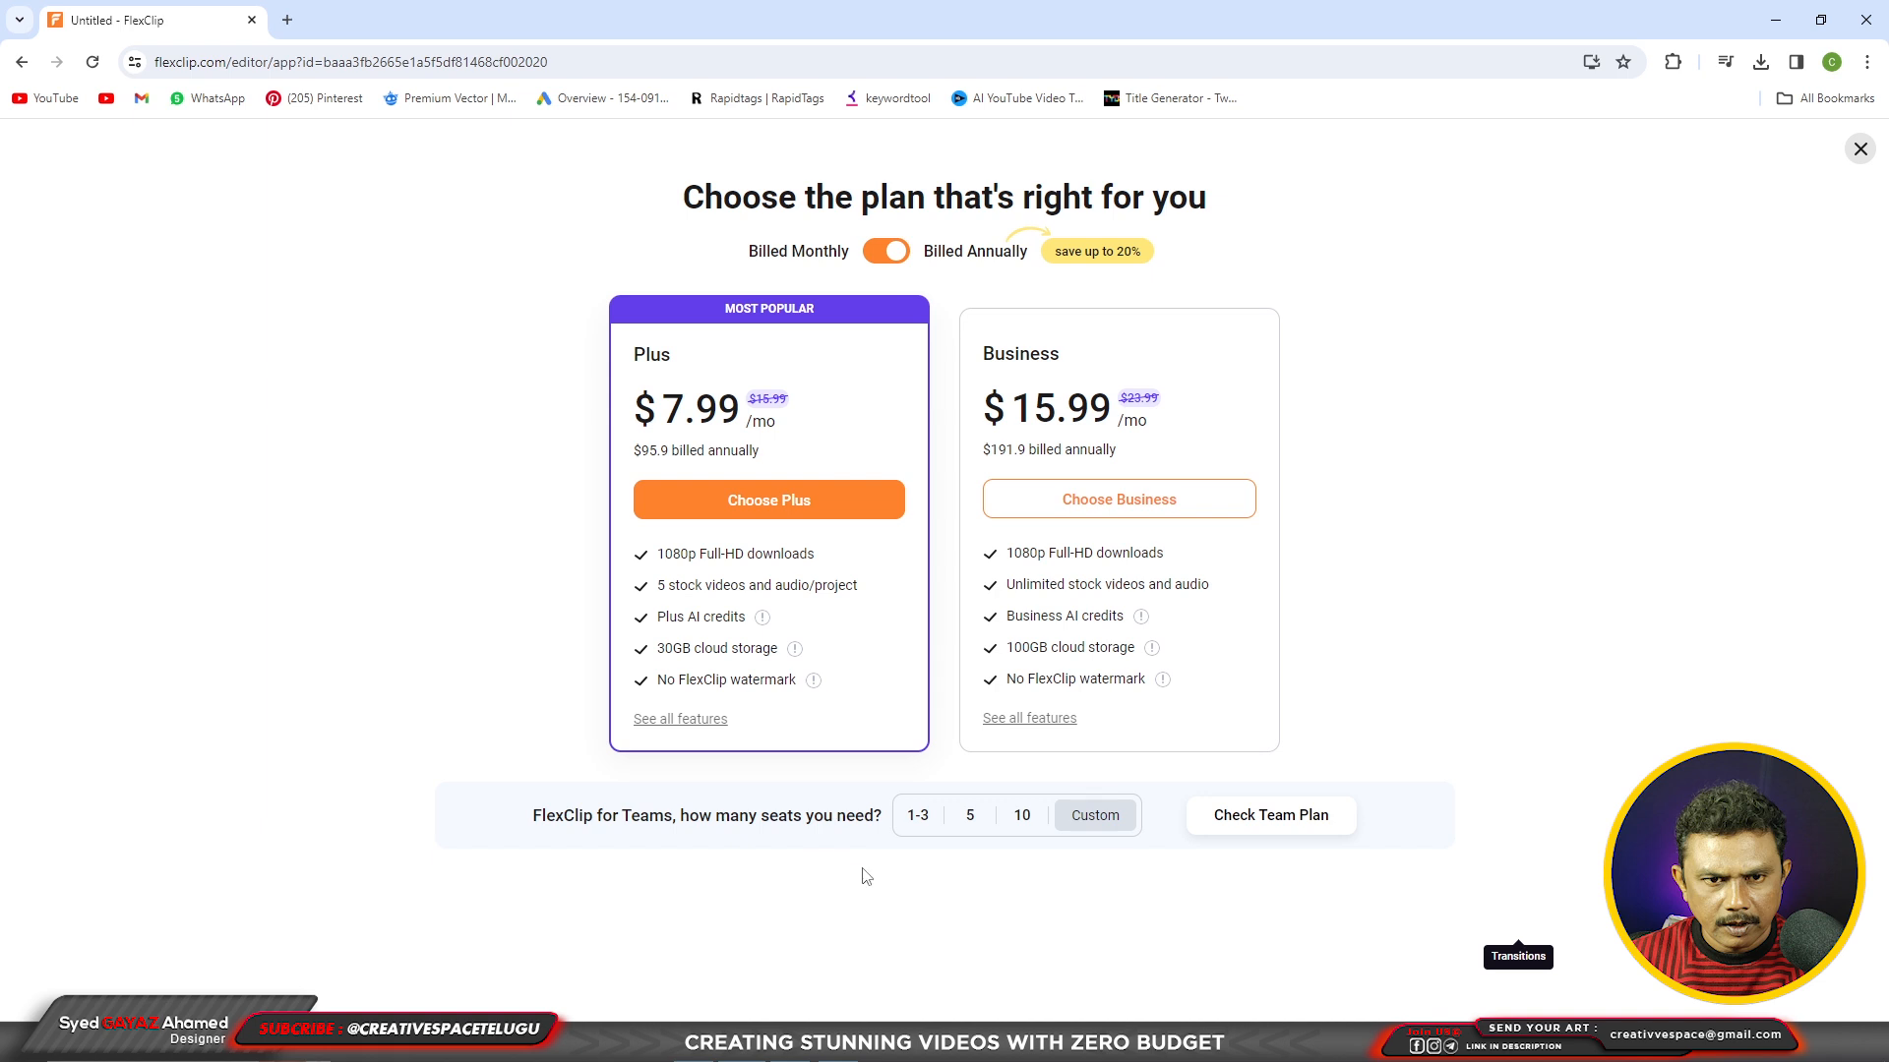
pyautogui.click(1296, 832)
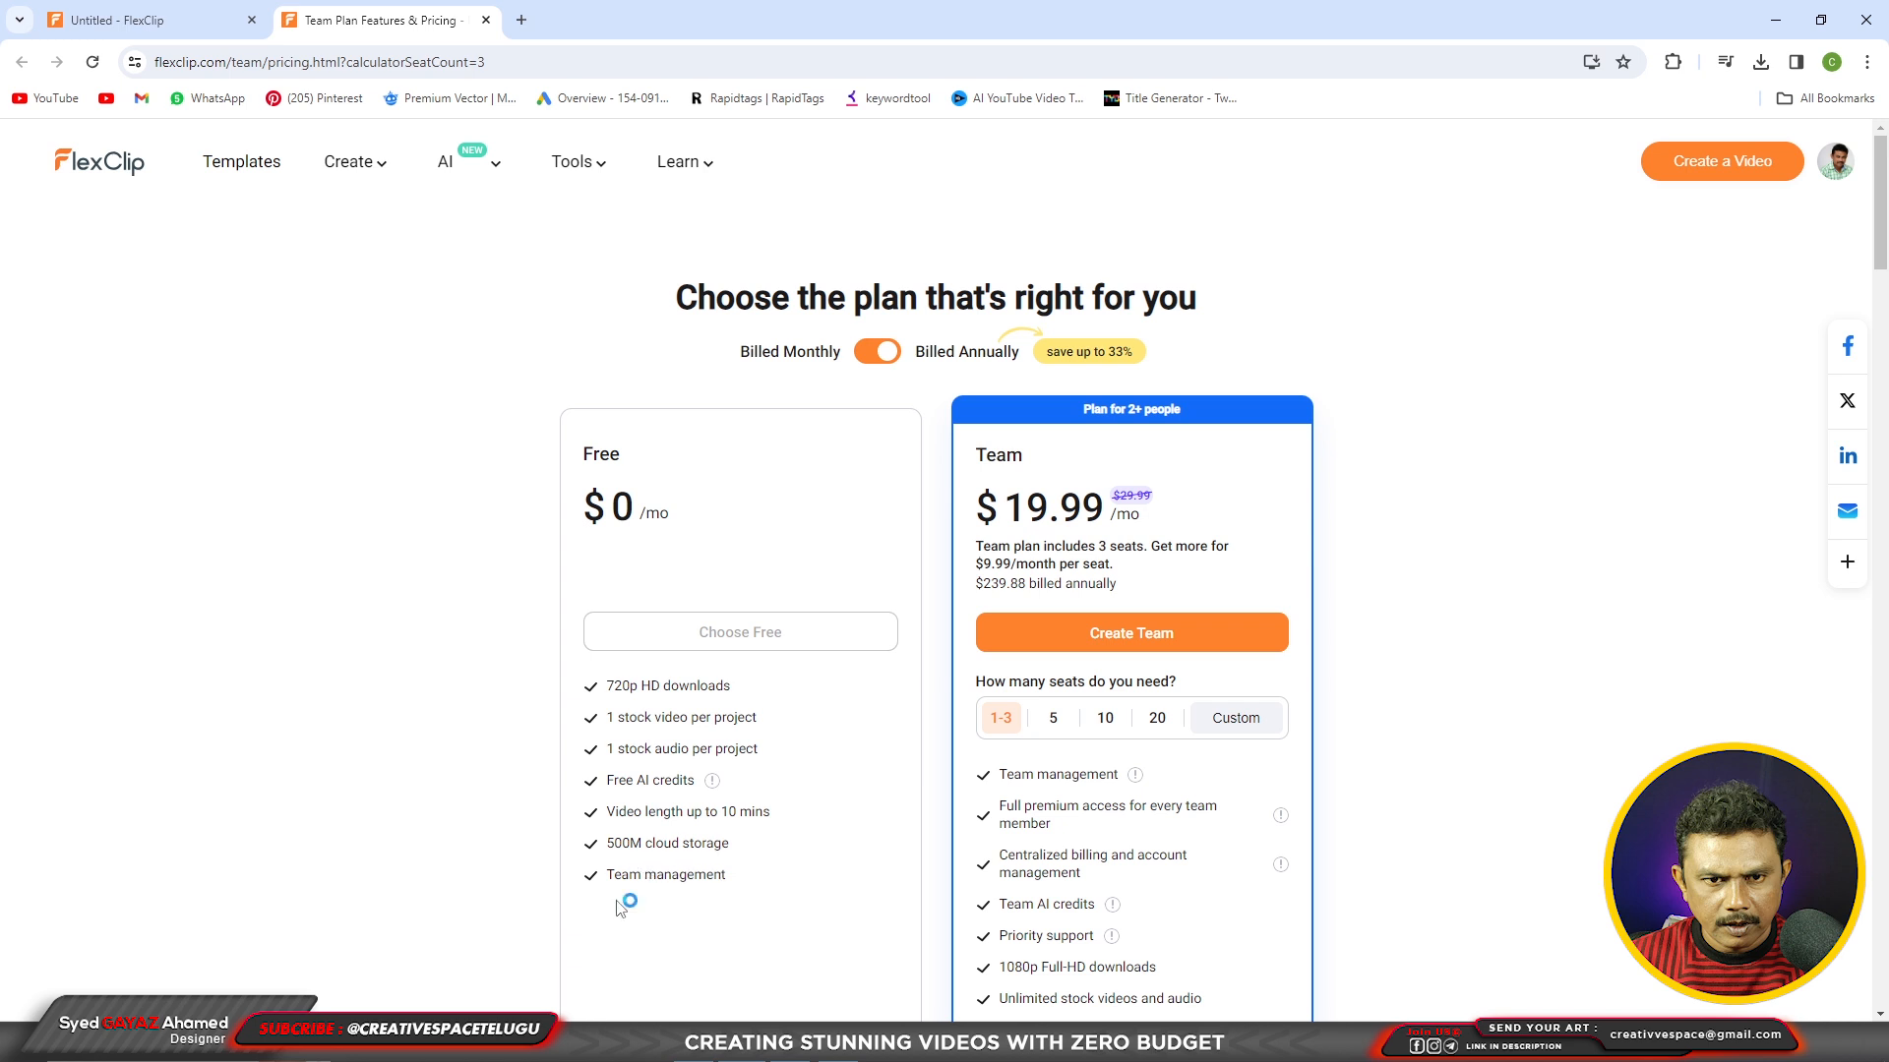
pyautogui.scroll(-1, 720, 902)
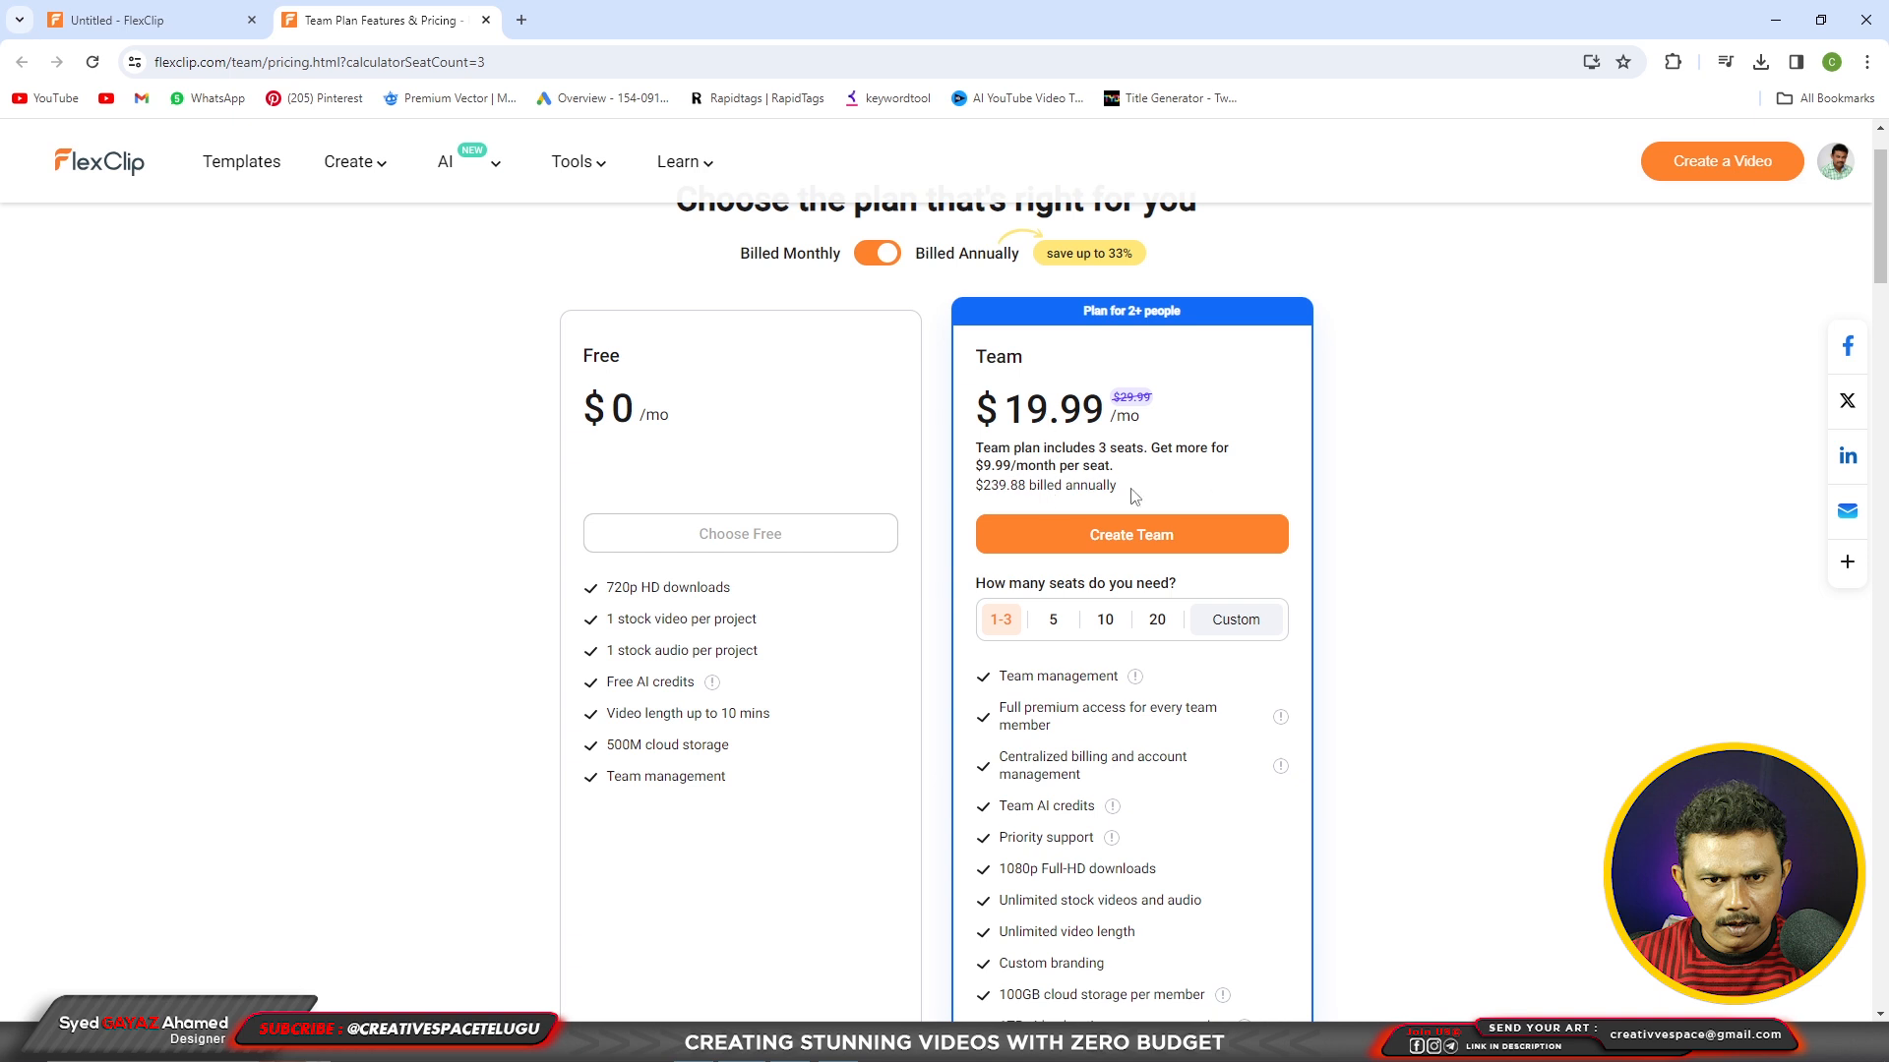
pyautogui.scroll(-2, 1134, 497)
pyautogui.scroll(3, 1122, 629)
pyautogui.scroll(1, 1121, 629)
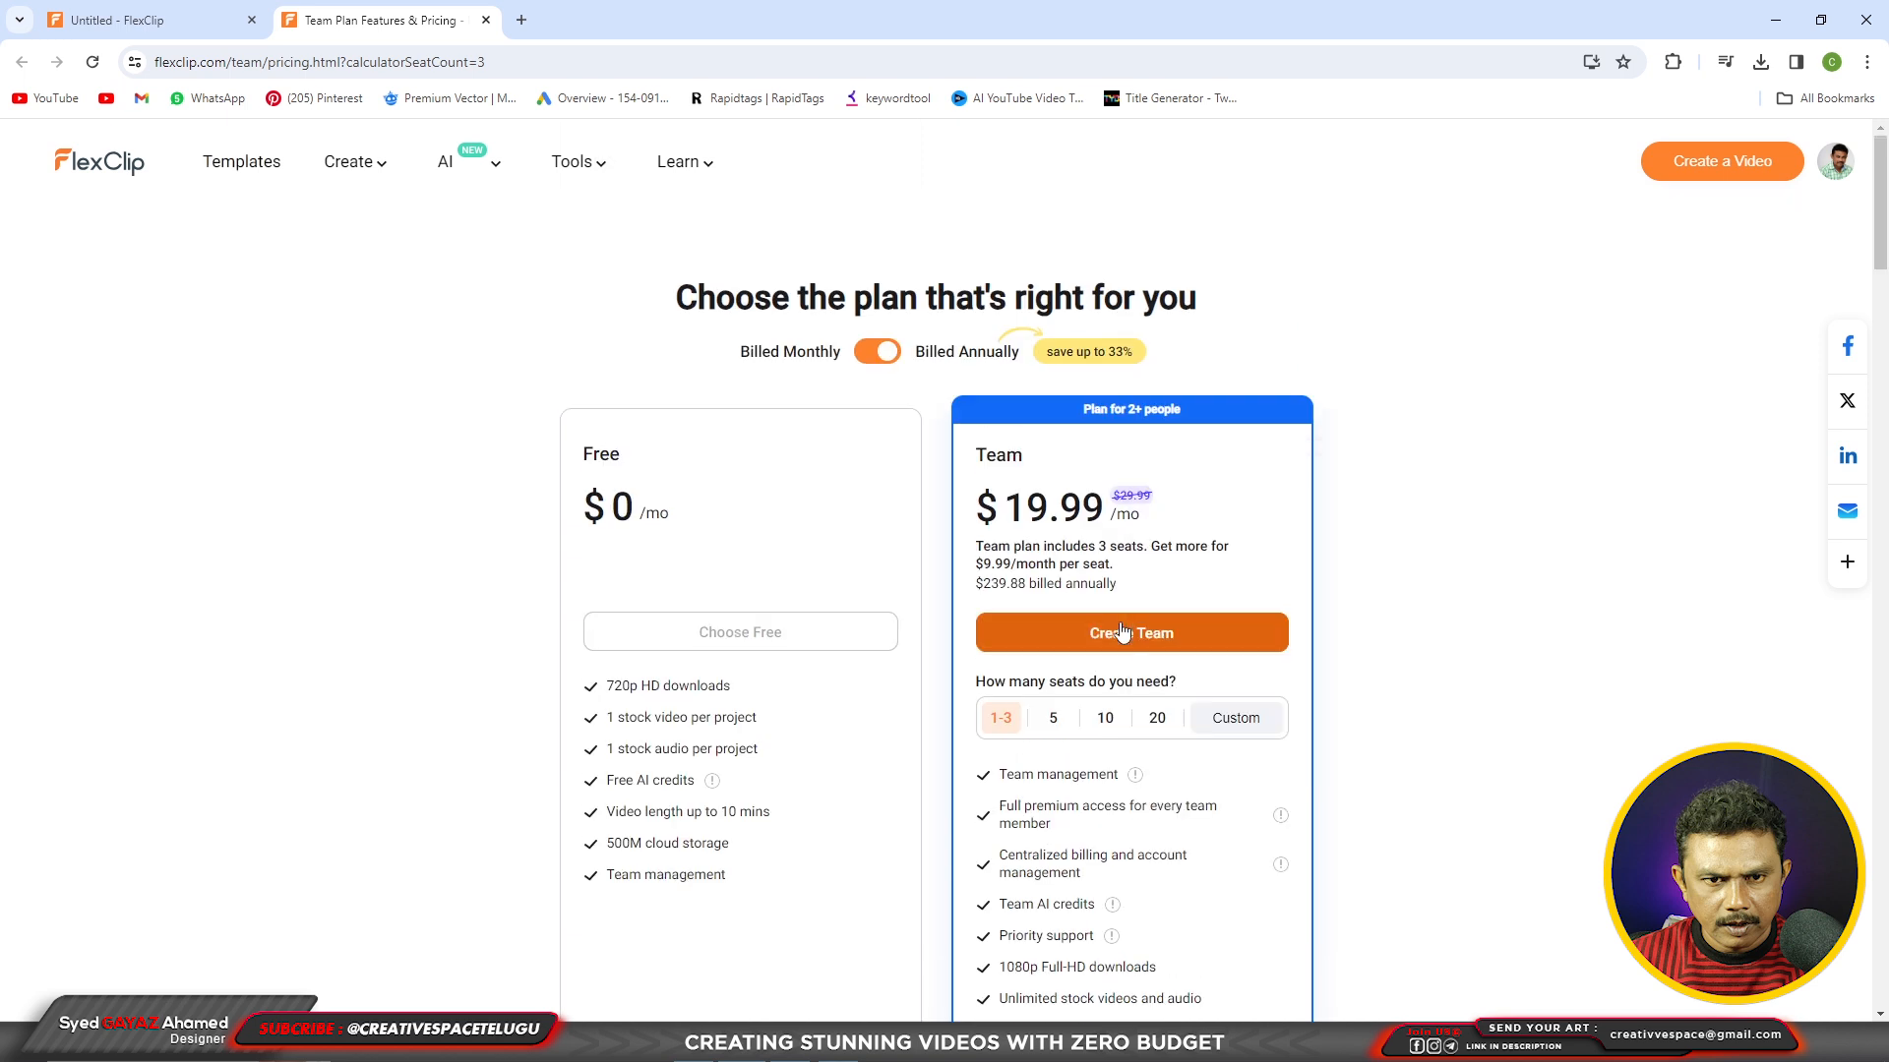